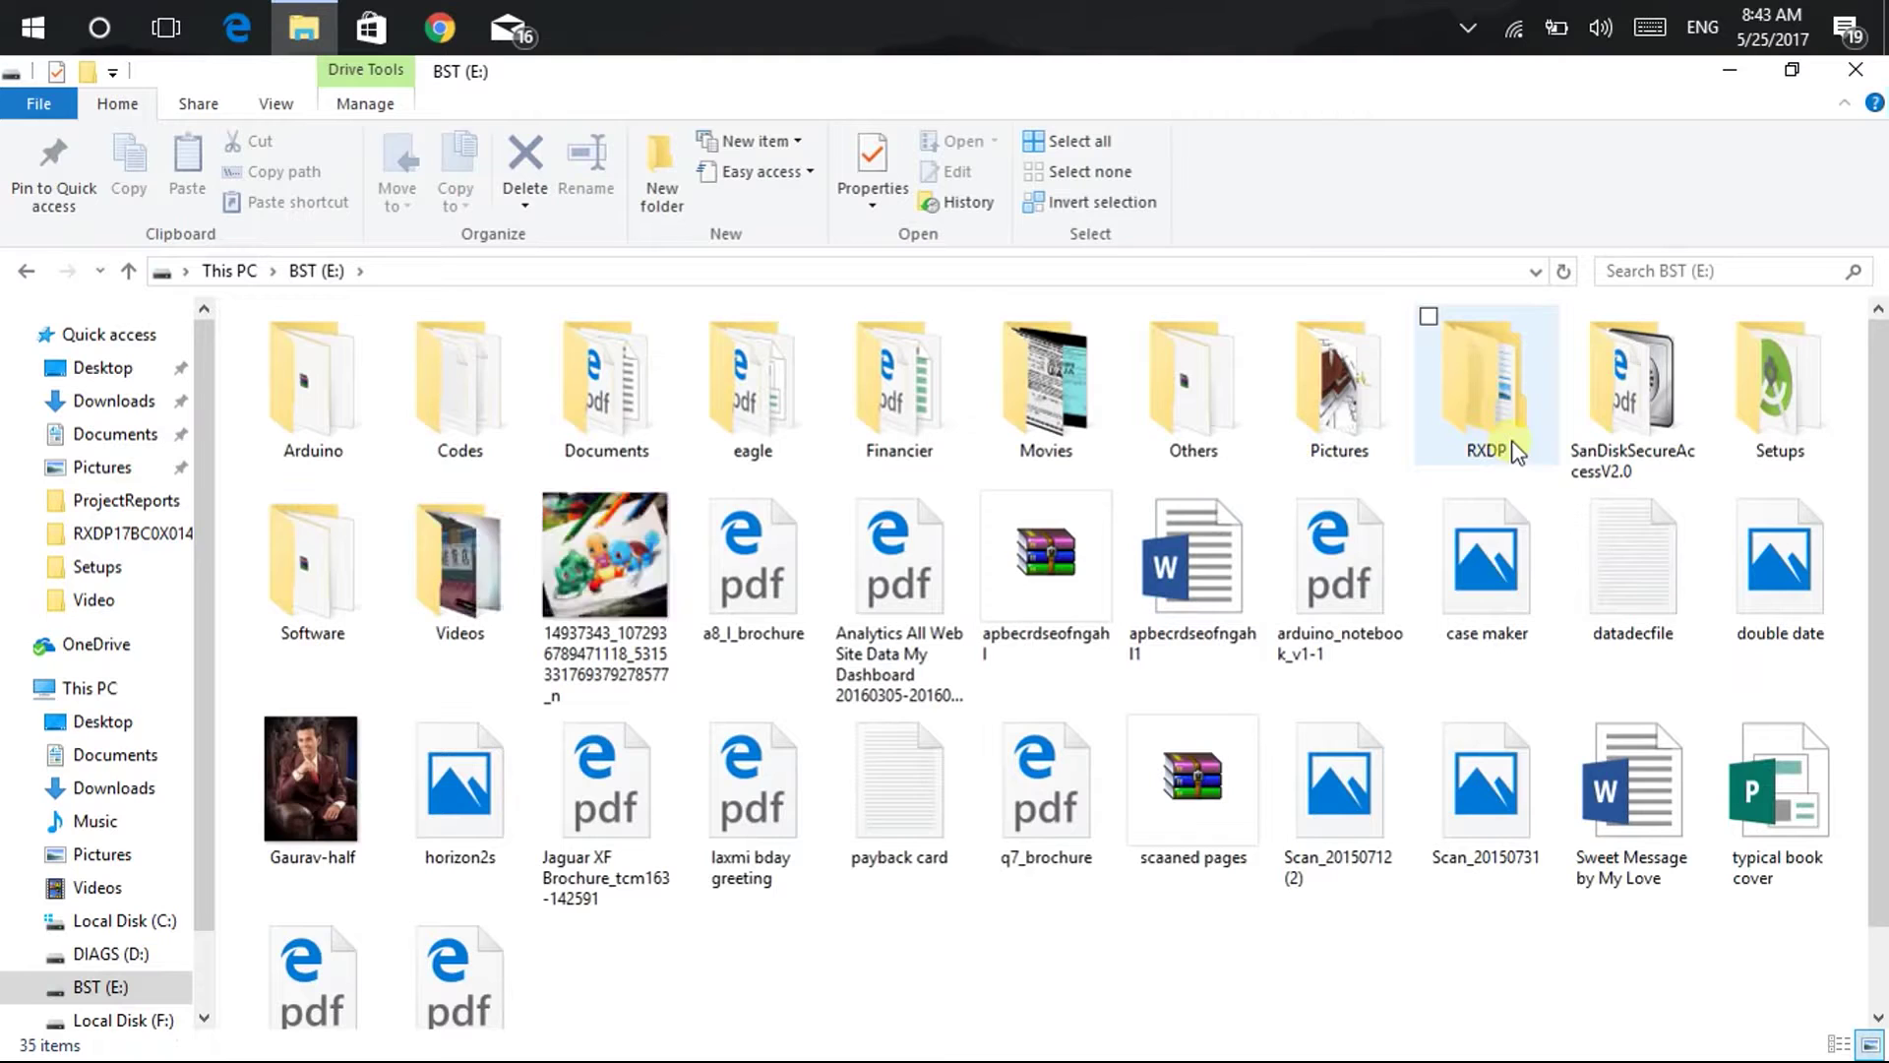
Step: Run setup from the Microsoft_SQL_Server_2014_x64_64Bit folder inside Setups on drive E: and maximize the SQL Server Installation Center
double_click(1775, 415)
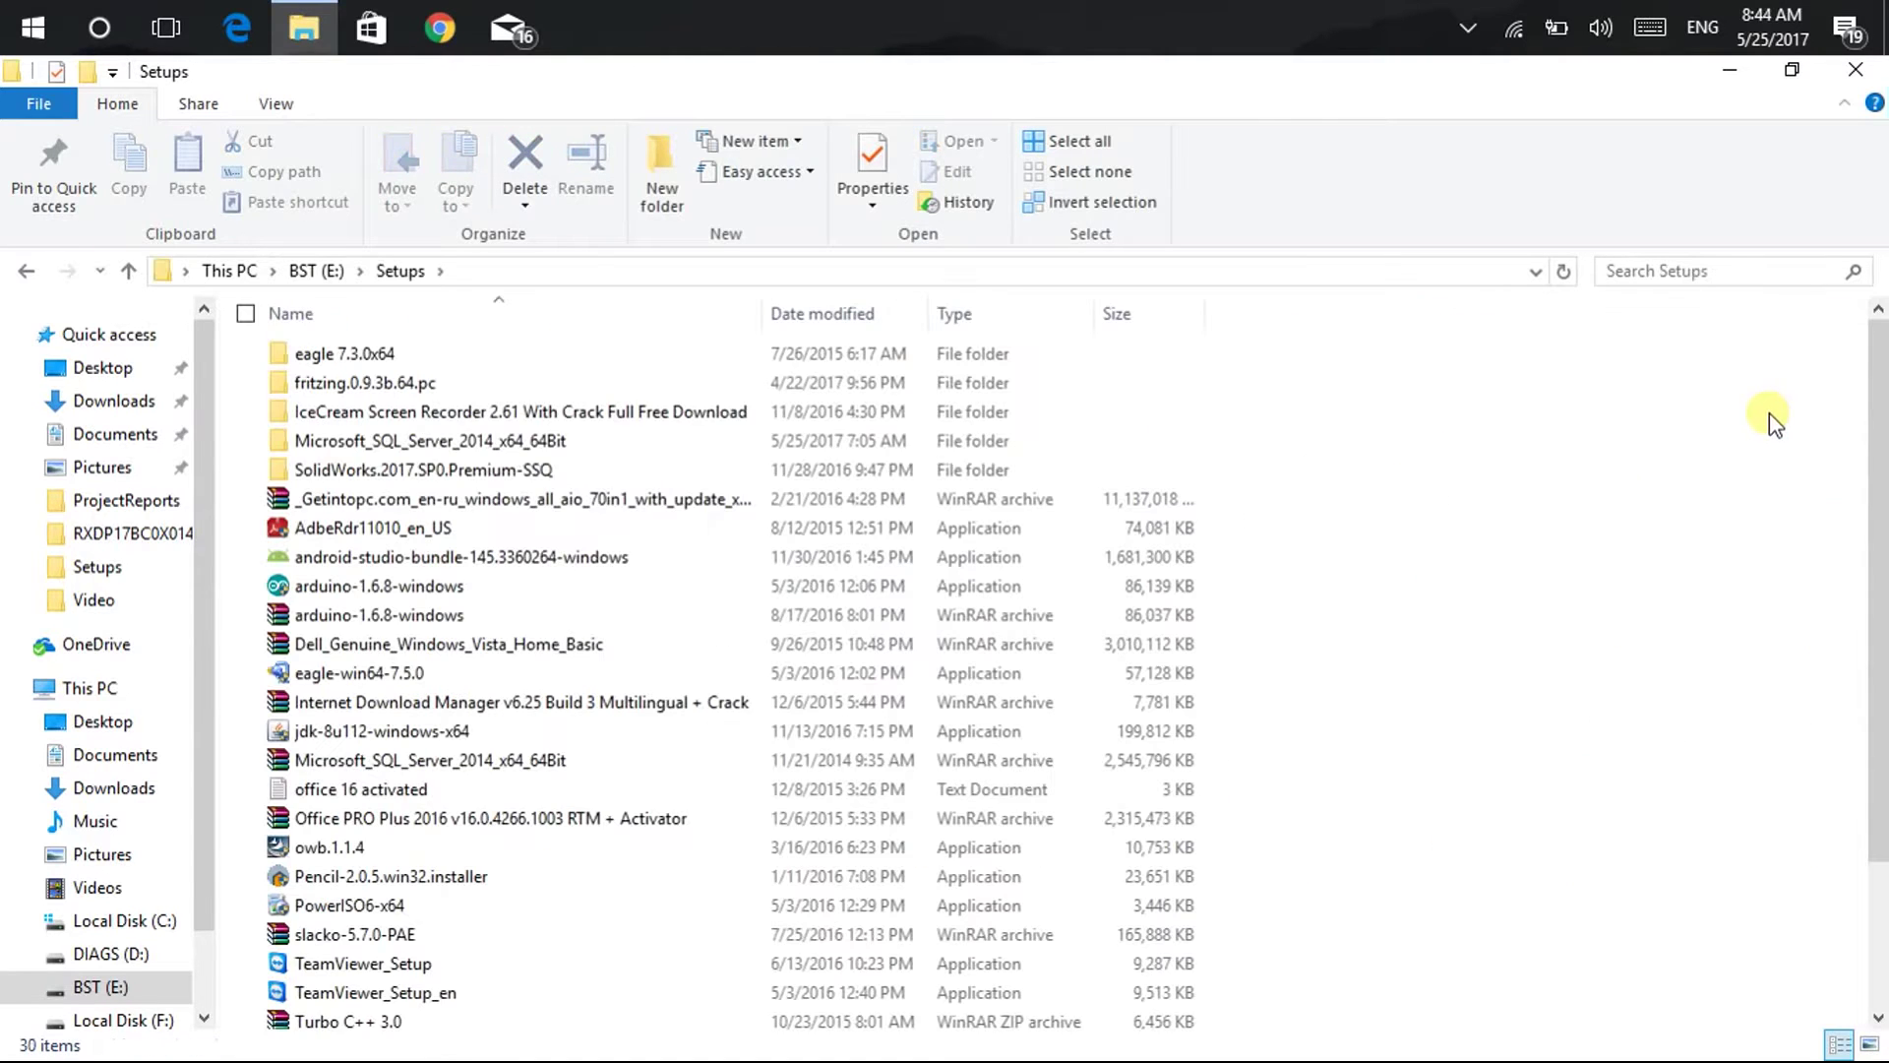
double_click(471, 435)
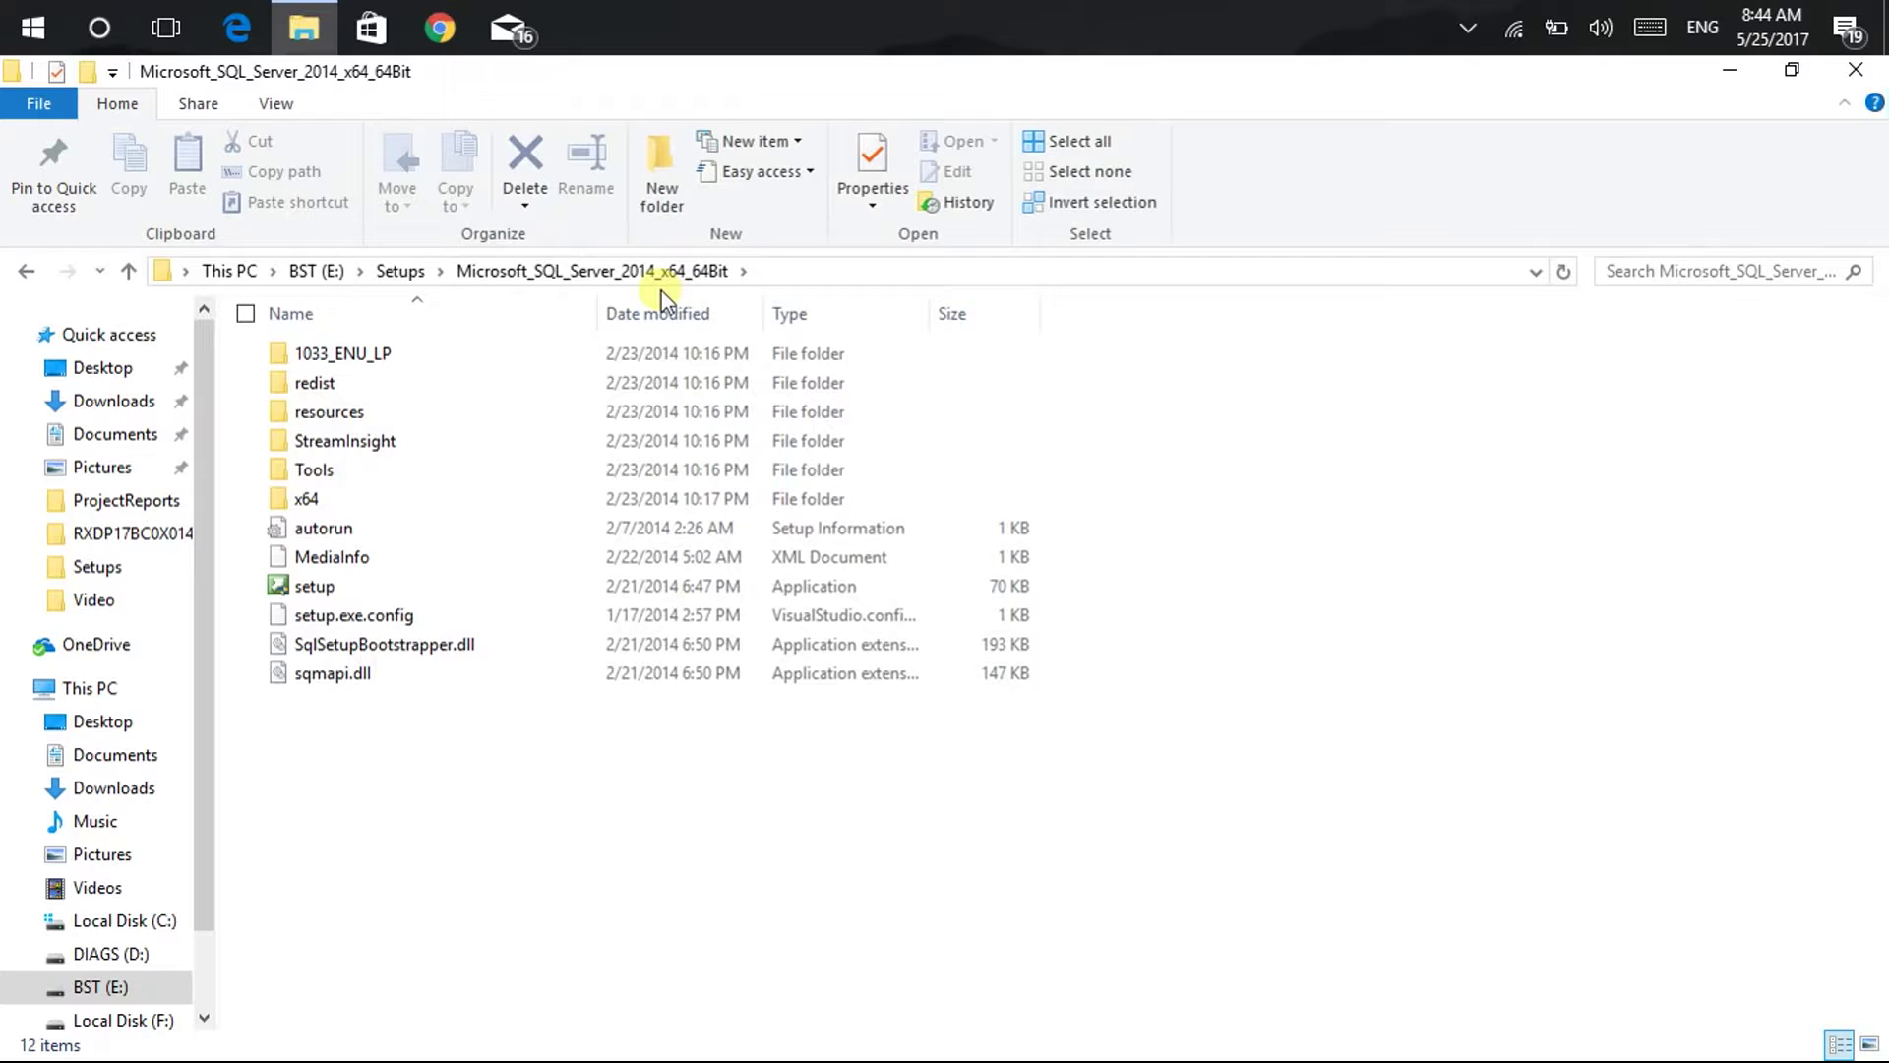
click(309, 588)
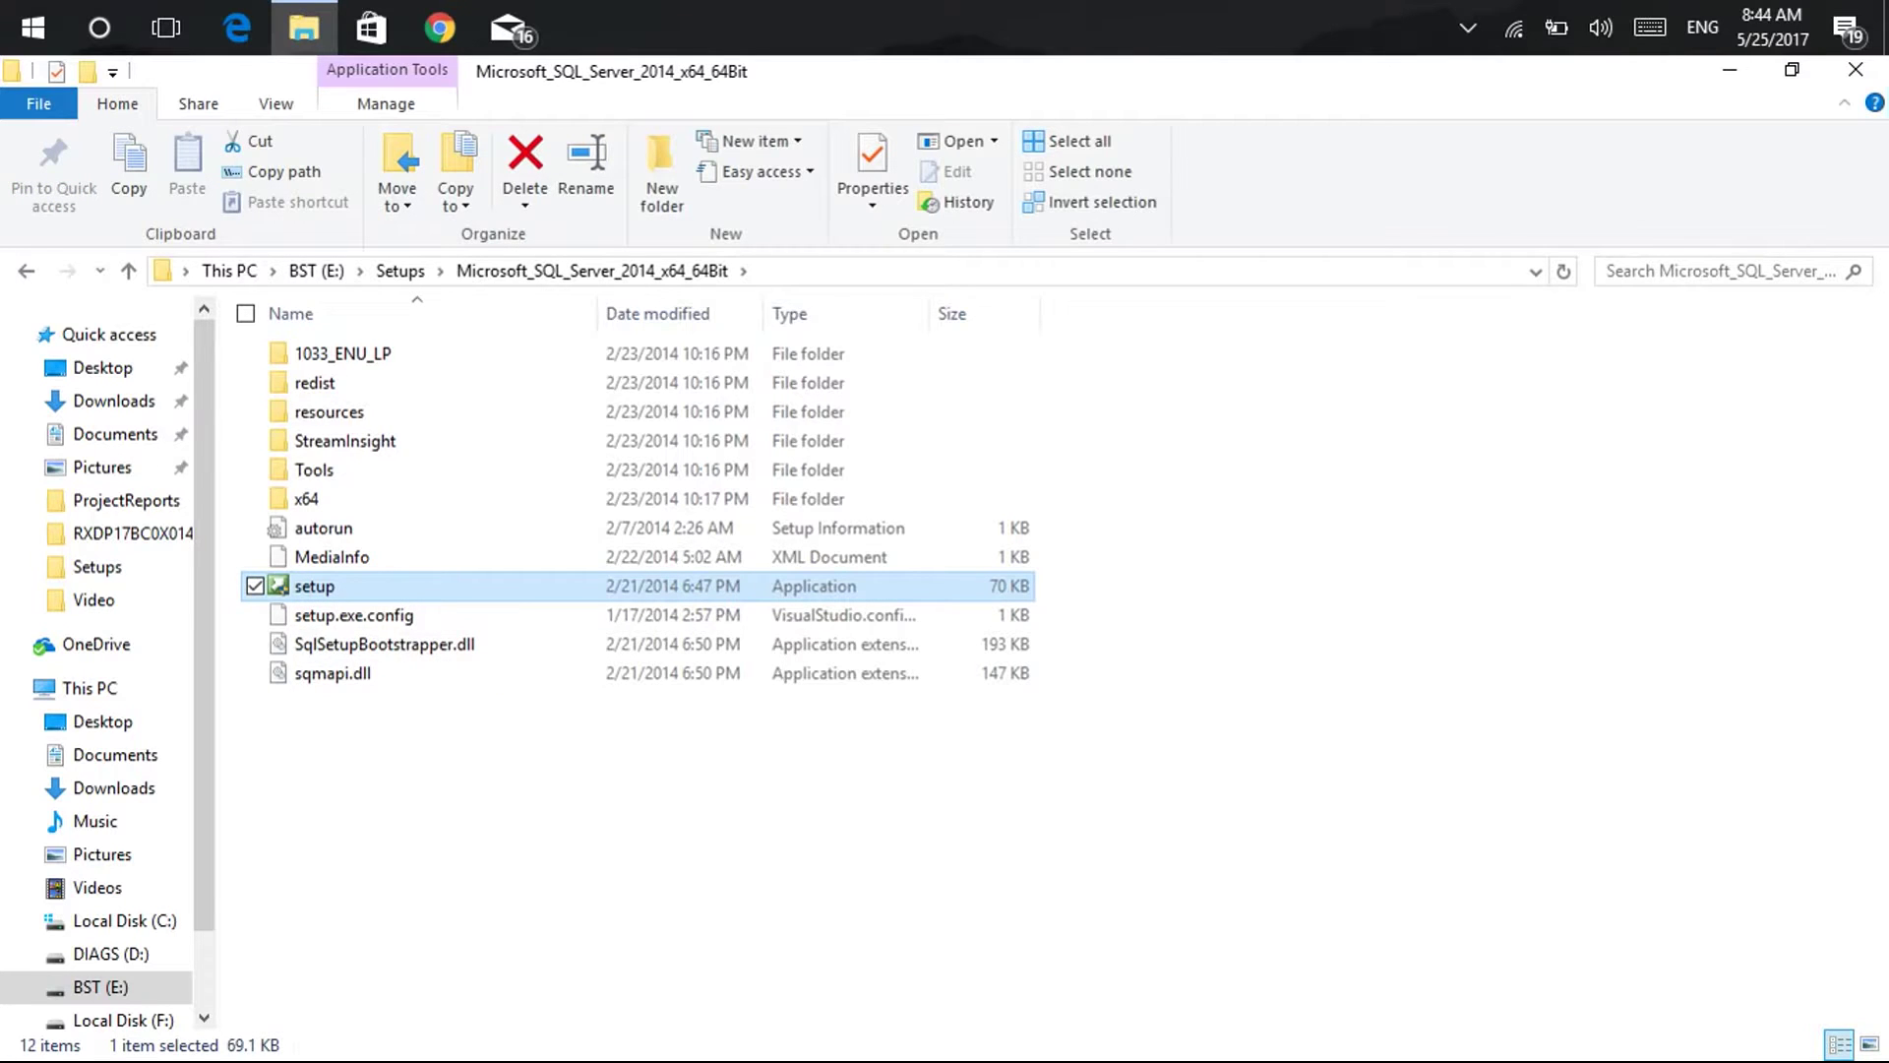
key(Return)
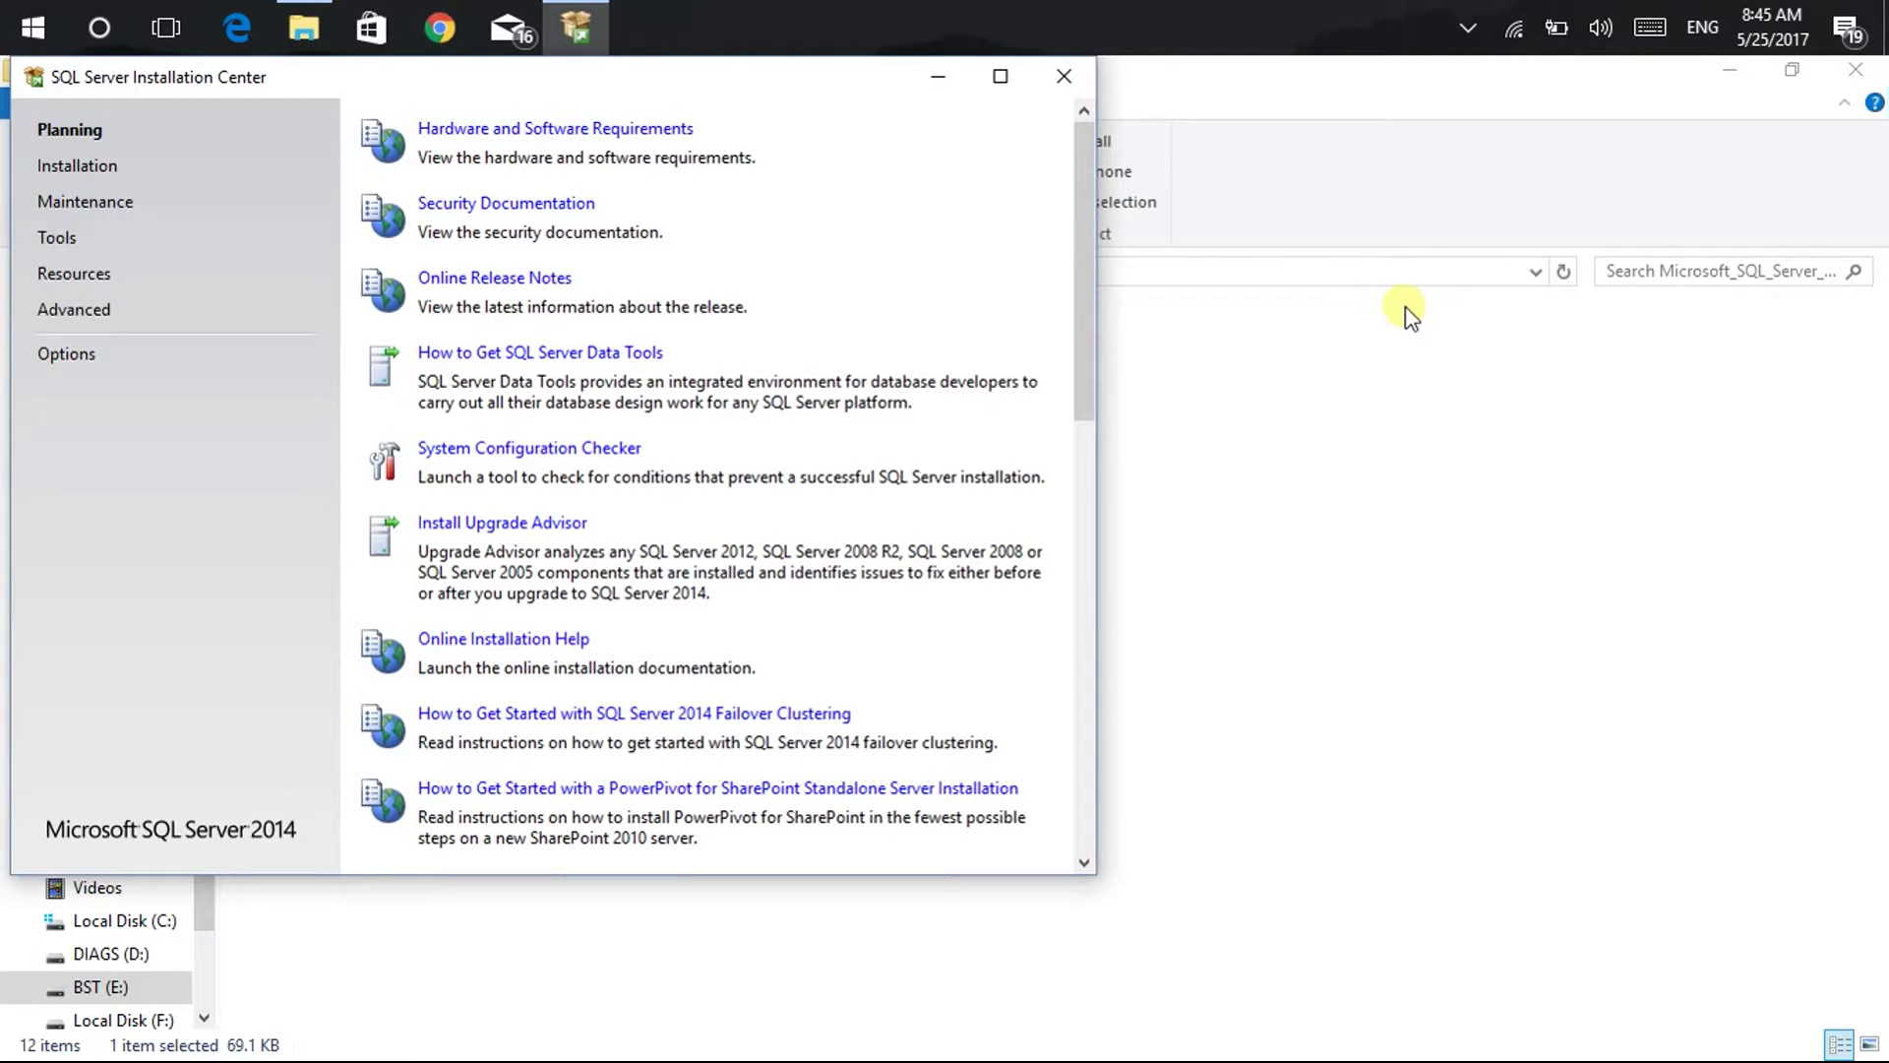
click(1021, 83)
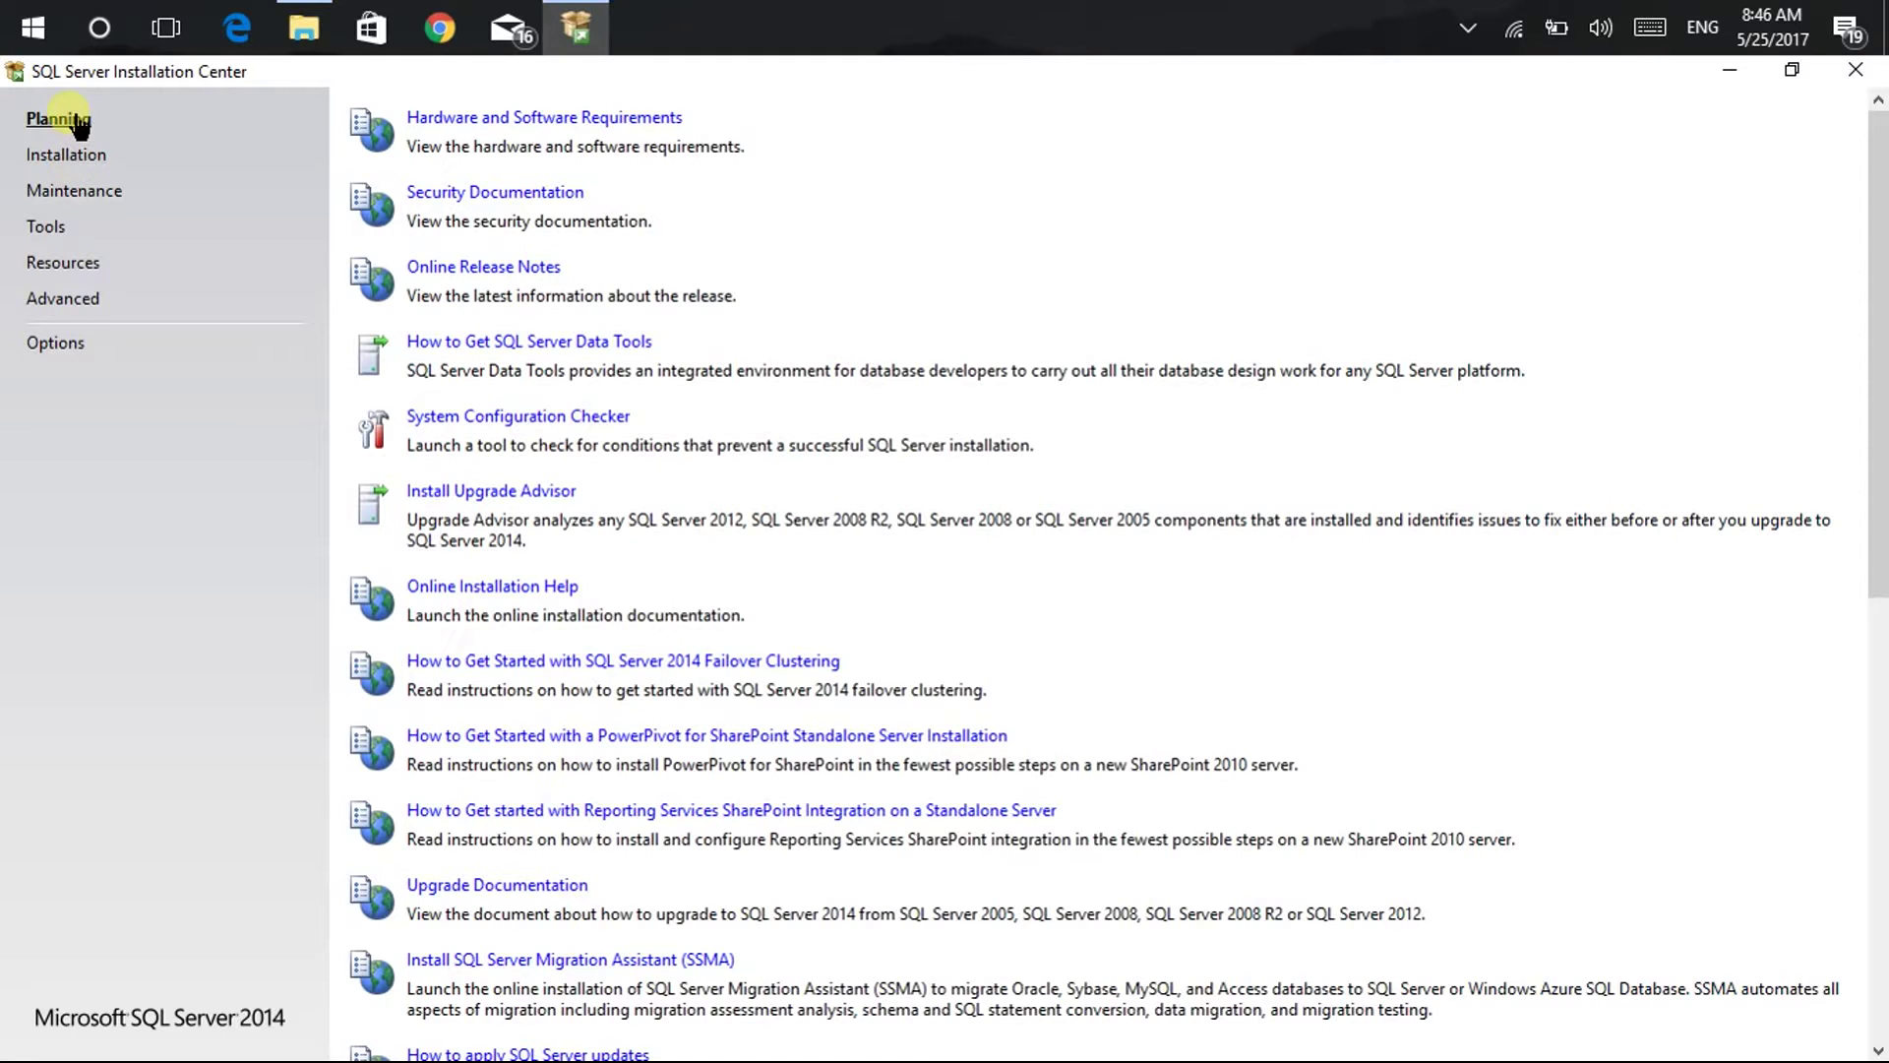
Step: Open the Hardware and Software Requirements page, close it, and look through the list of planning resources
click(512, 120)
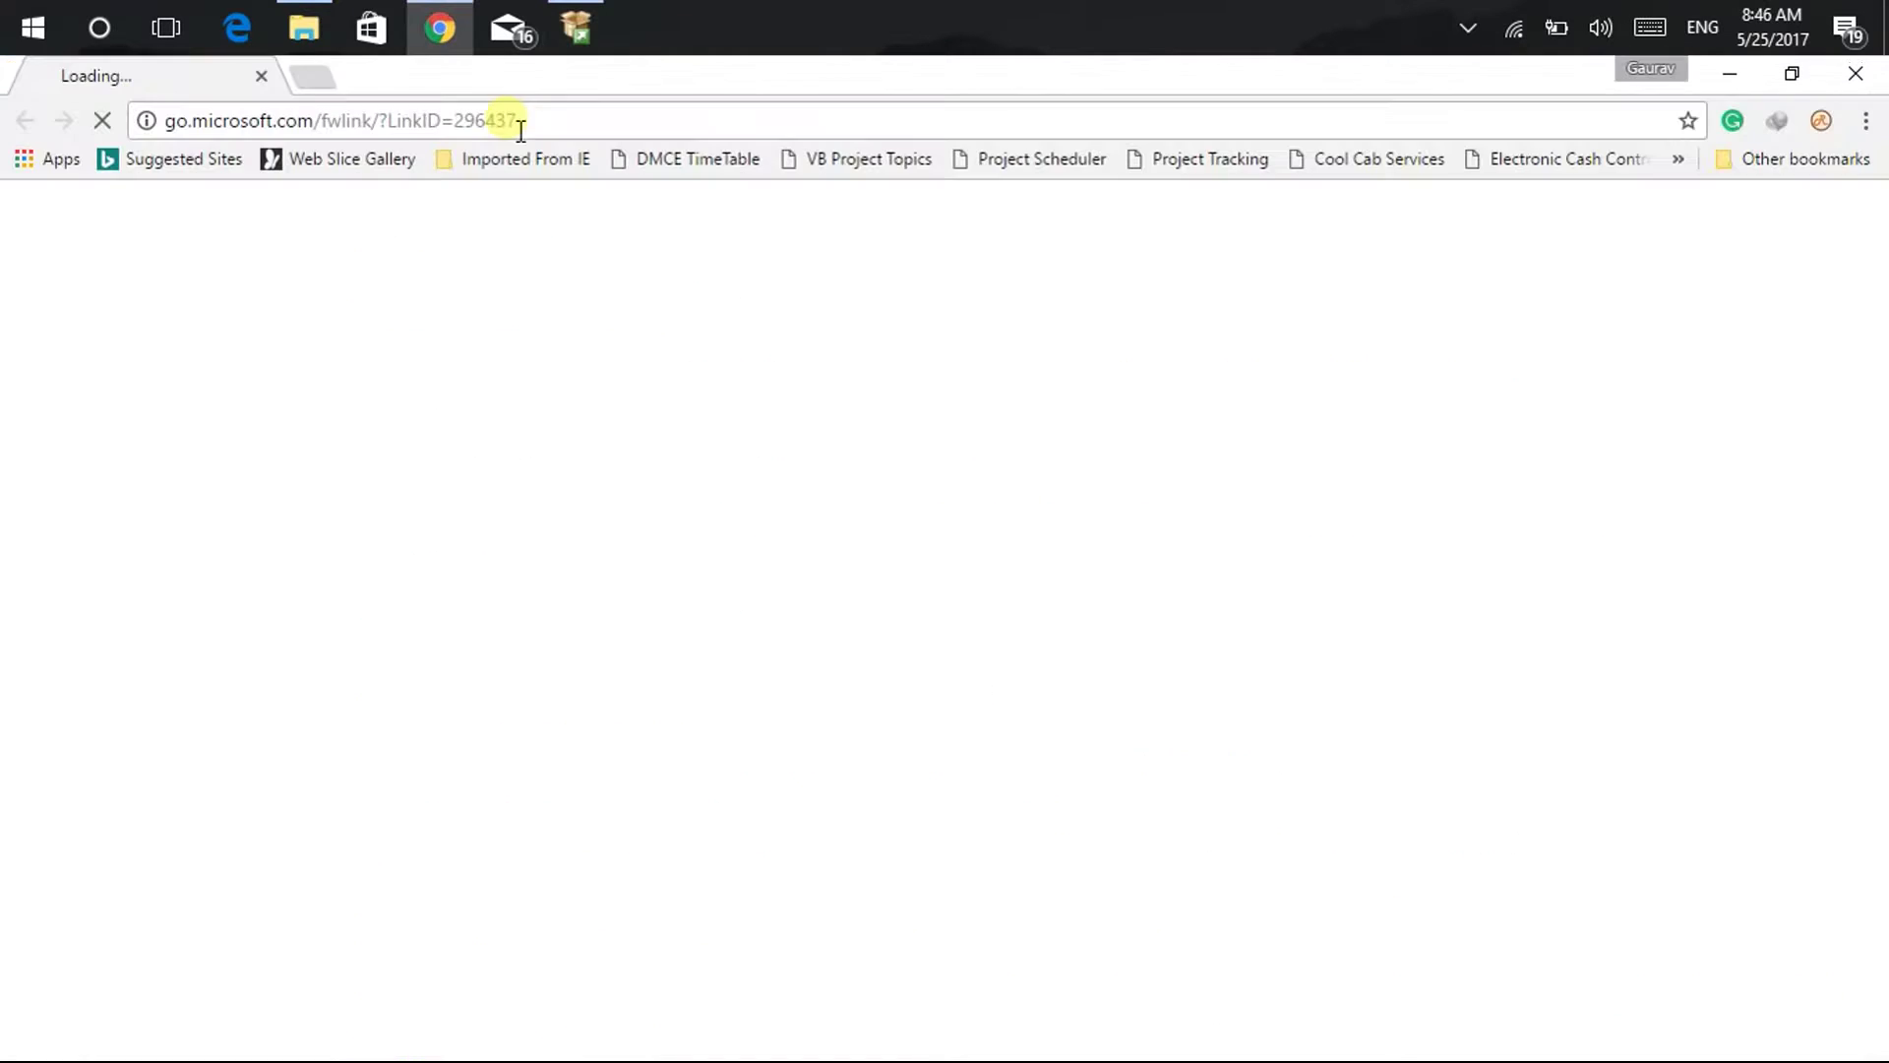
click(261, 78)
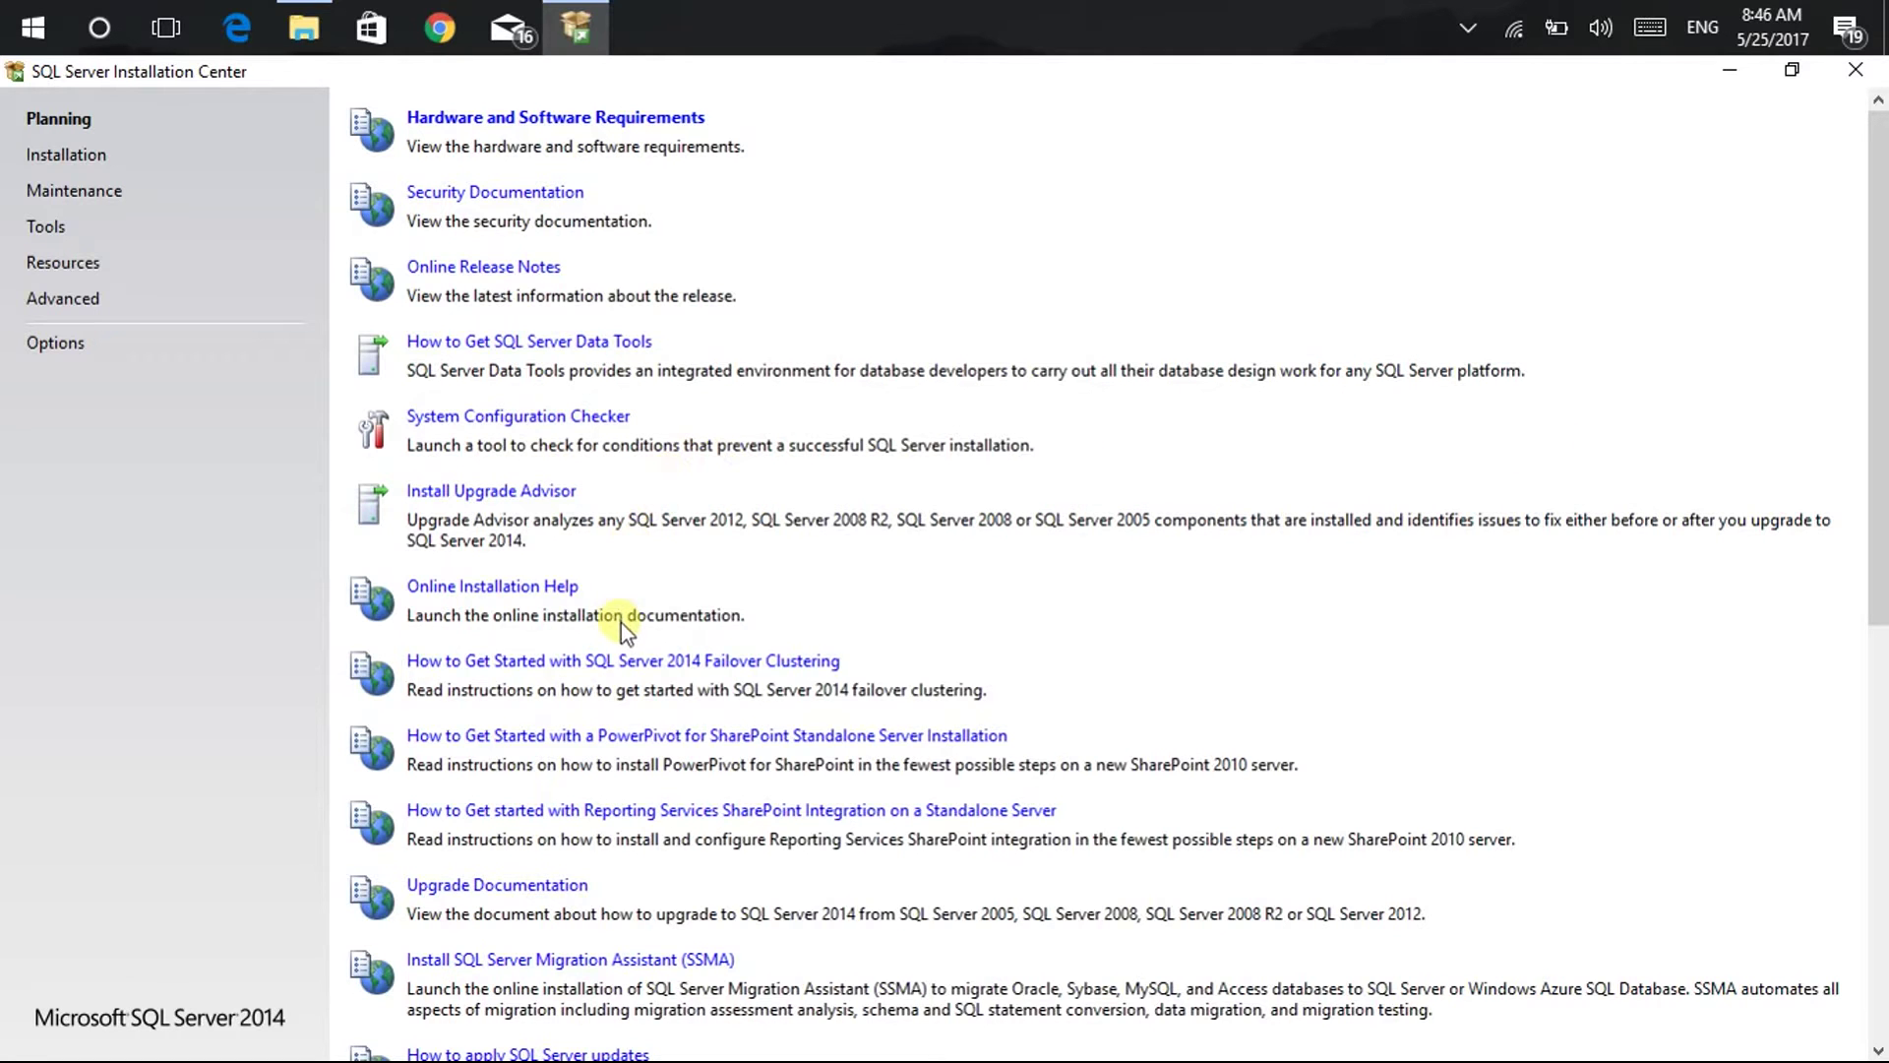
scroll(625, 630, down, 6)
scroll(626, 640, up, 6)
Step: Look through the Installation, Maintenance, Tools, Resources, Advanced and Options pages of the Installation Center
click(68, 157)
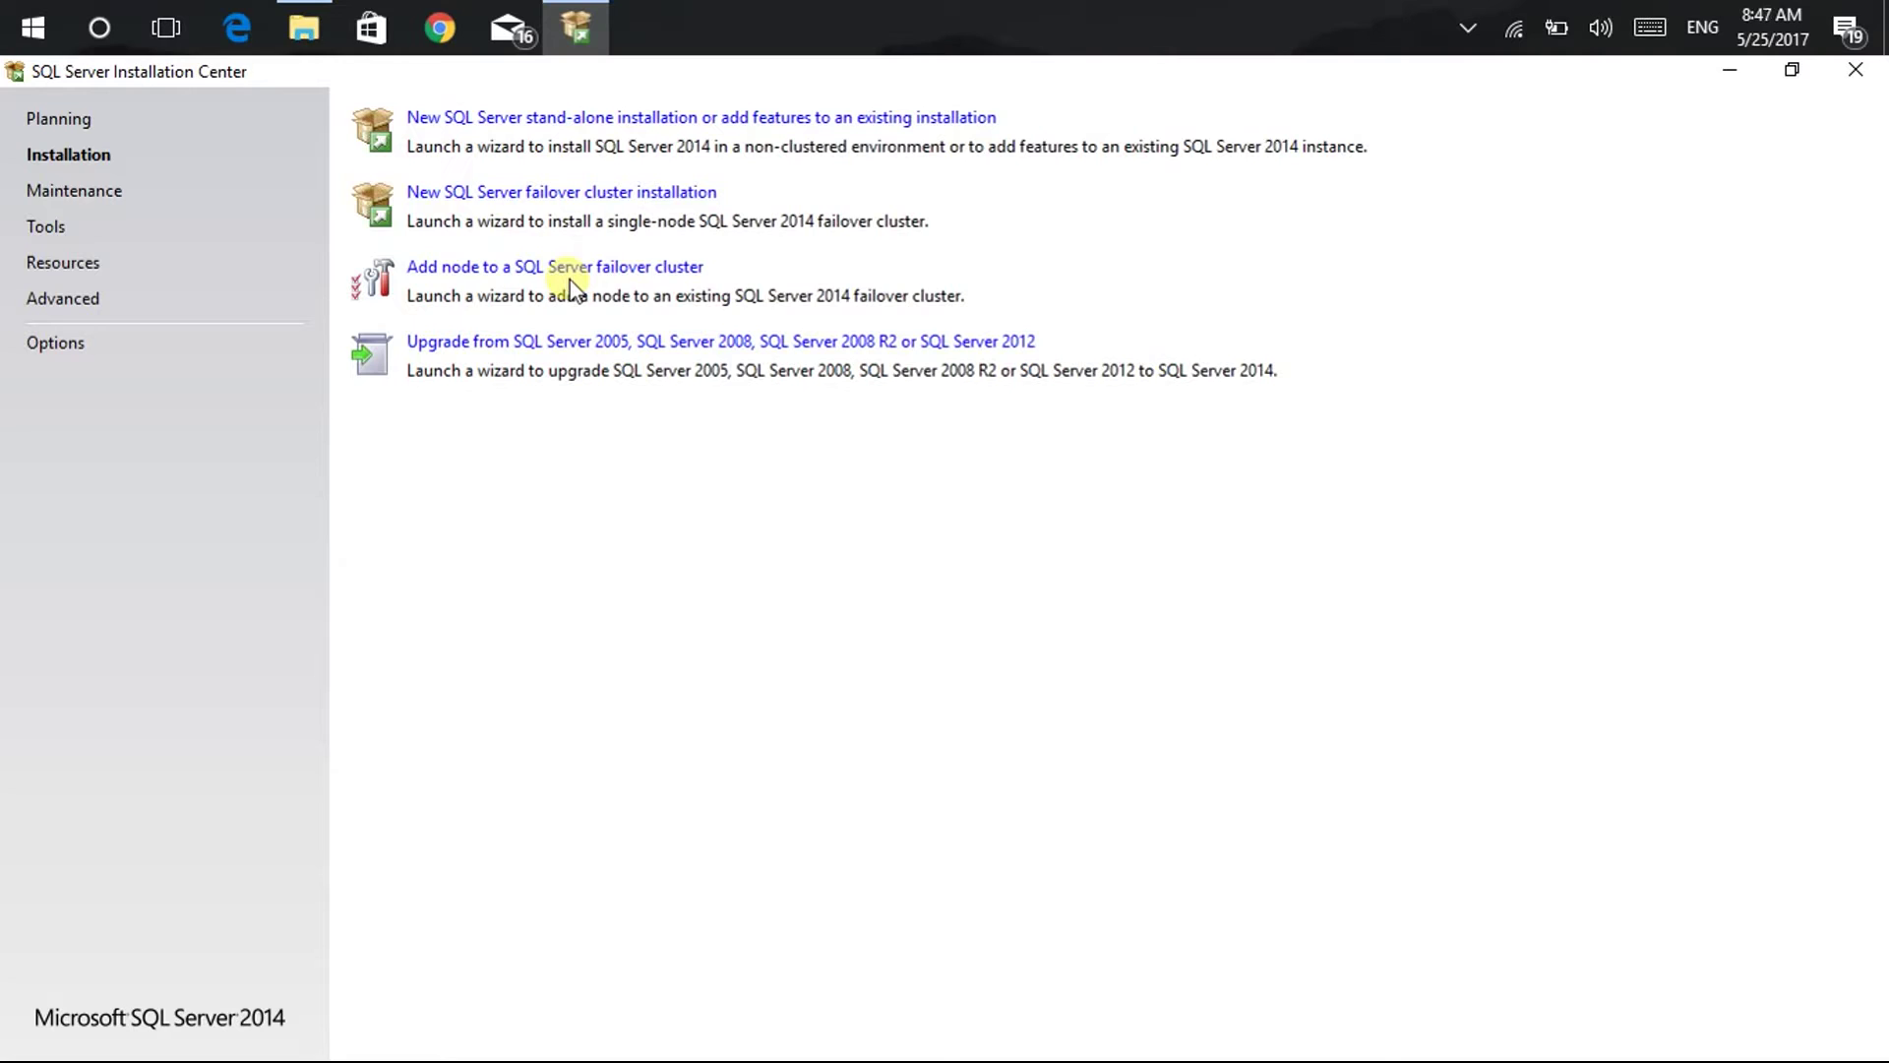
click(83, 191)
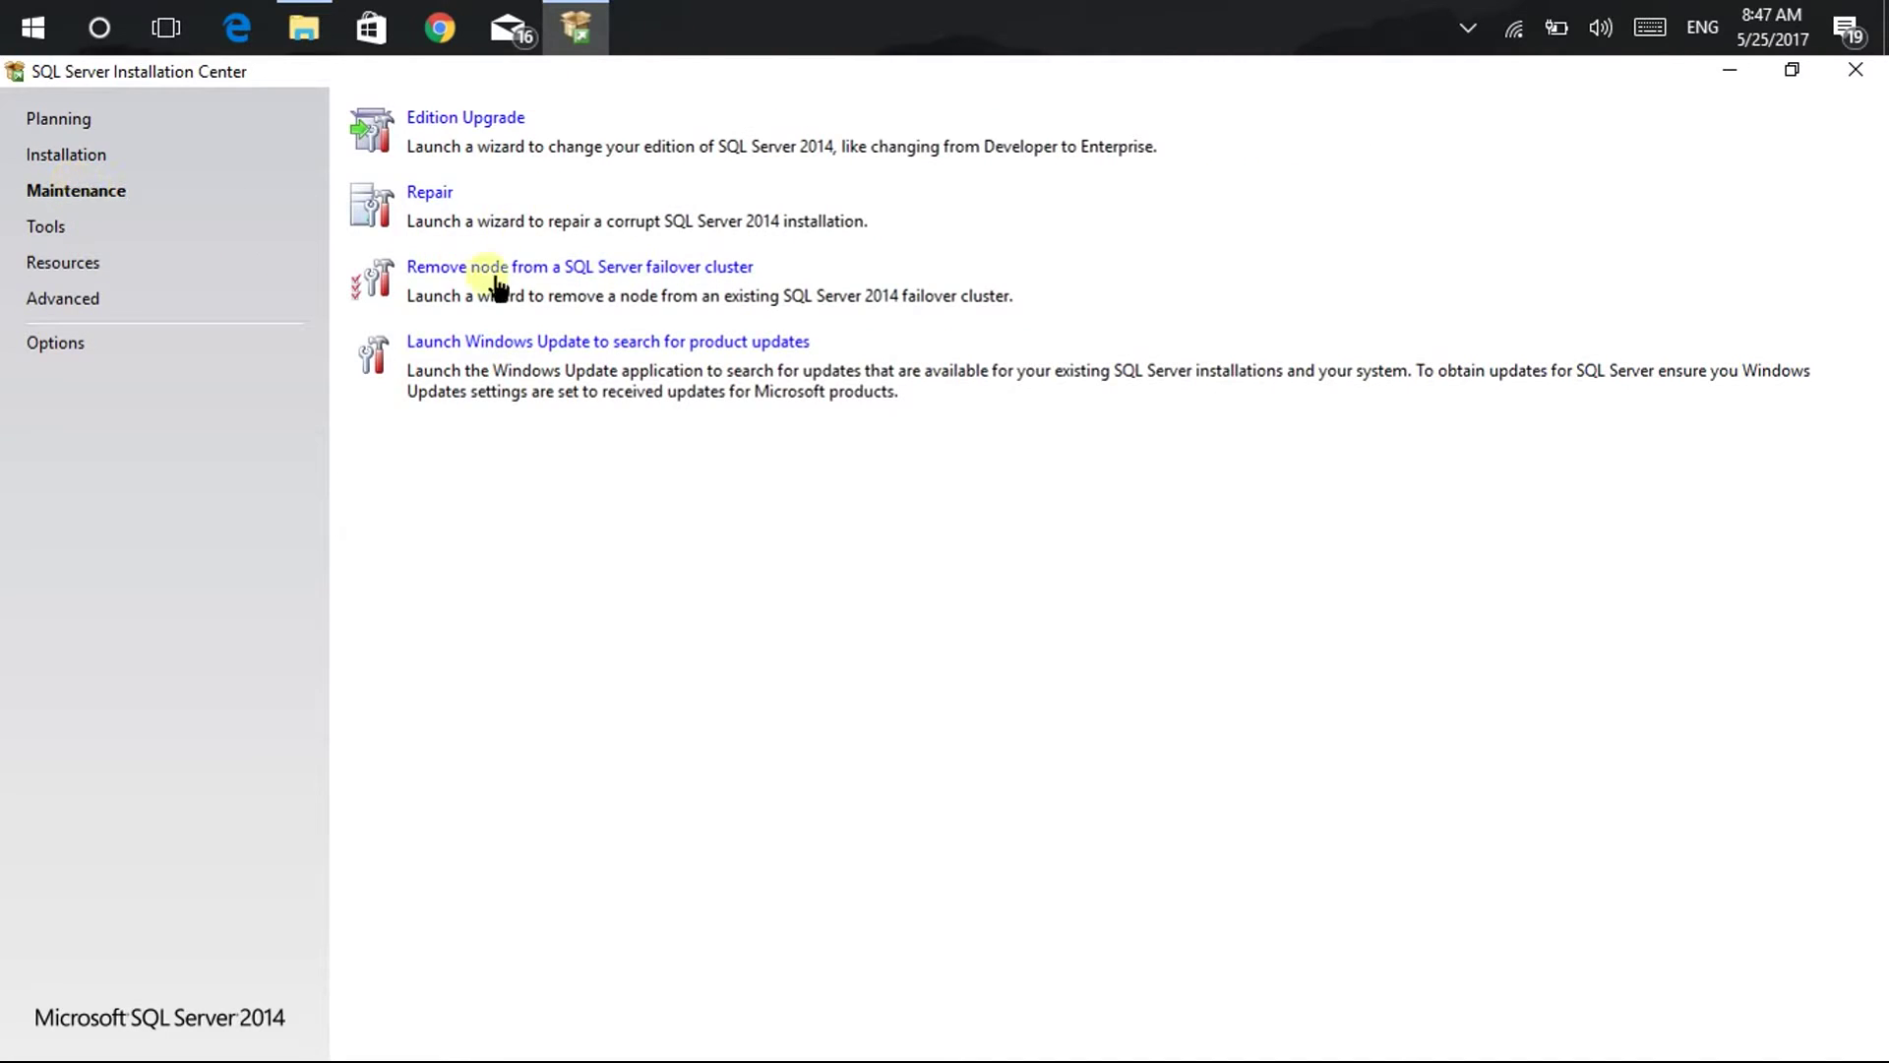
click(34, 229)
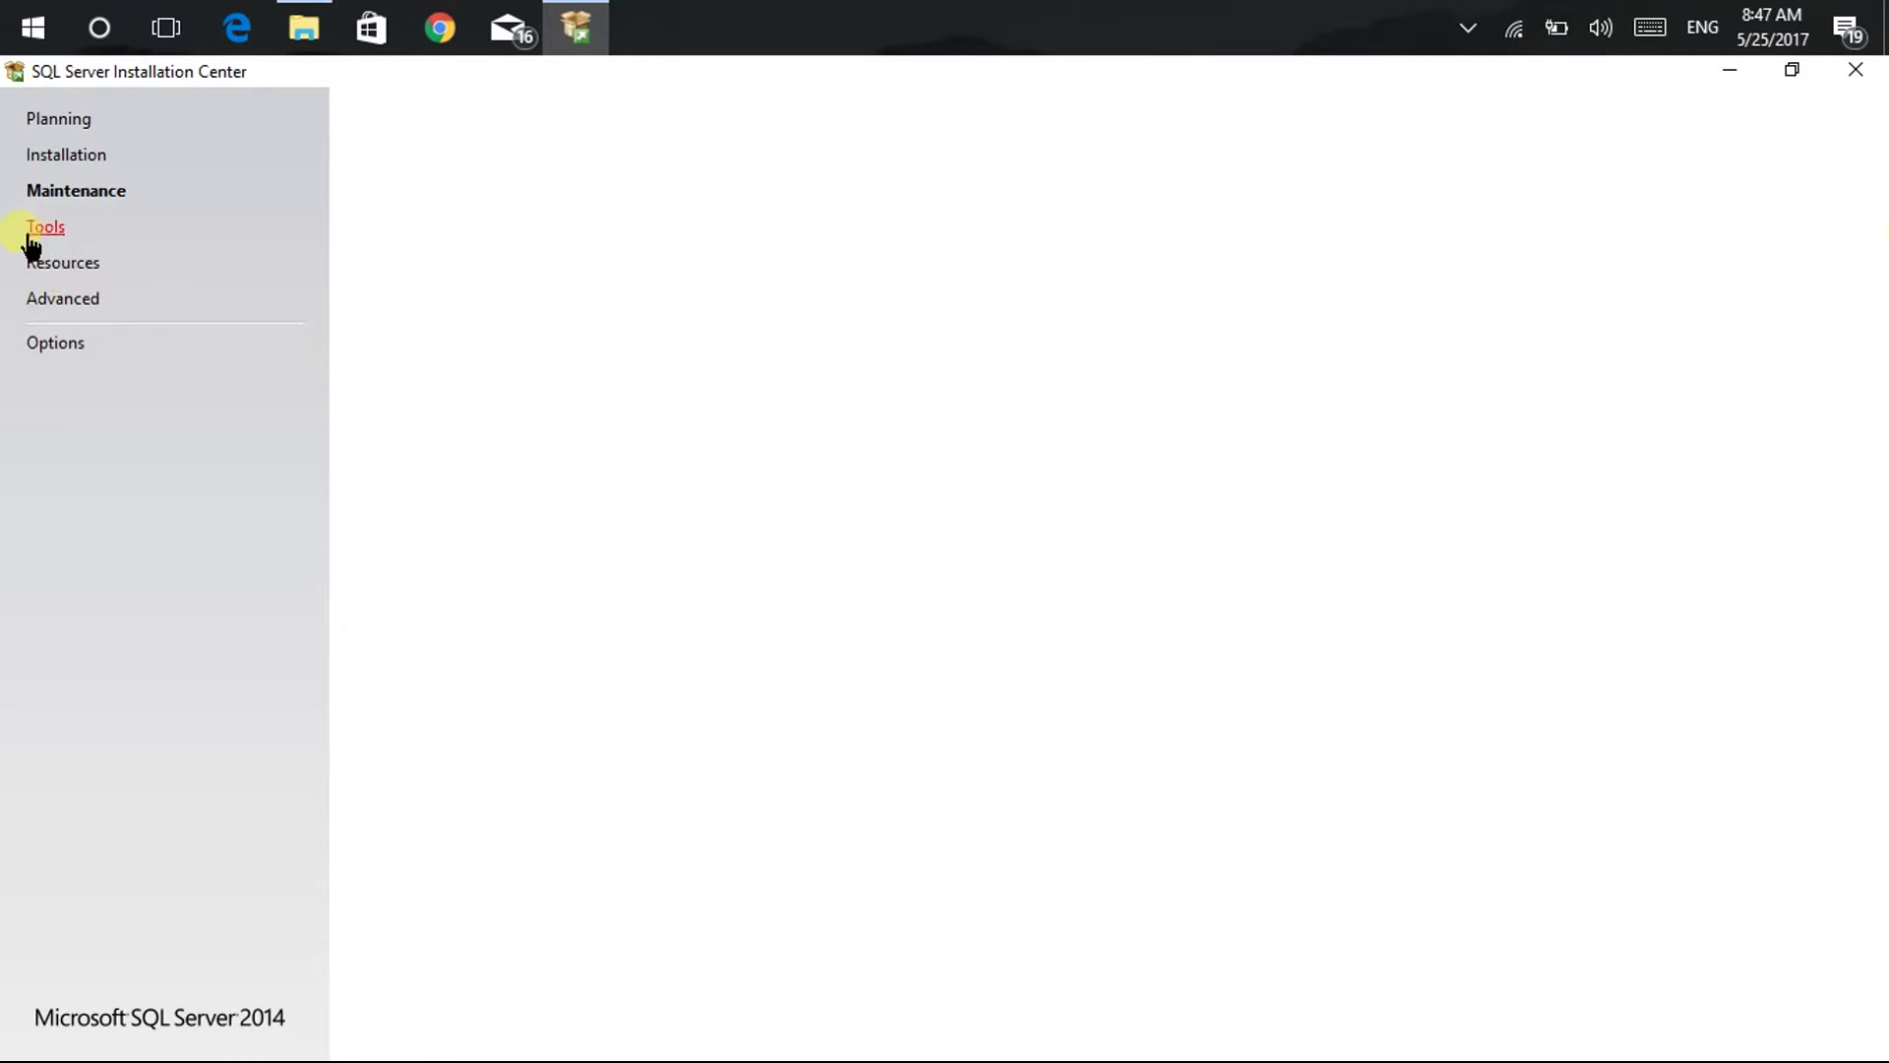
click(70, 264)
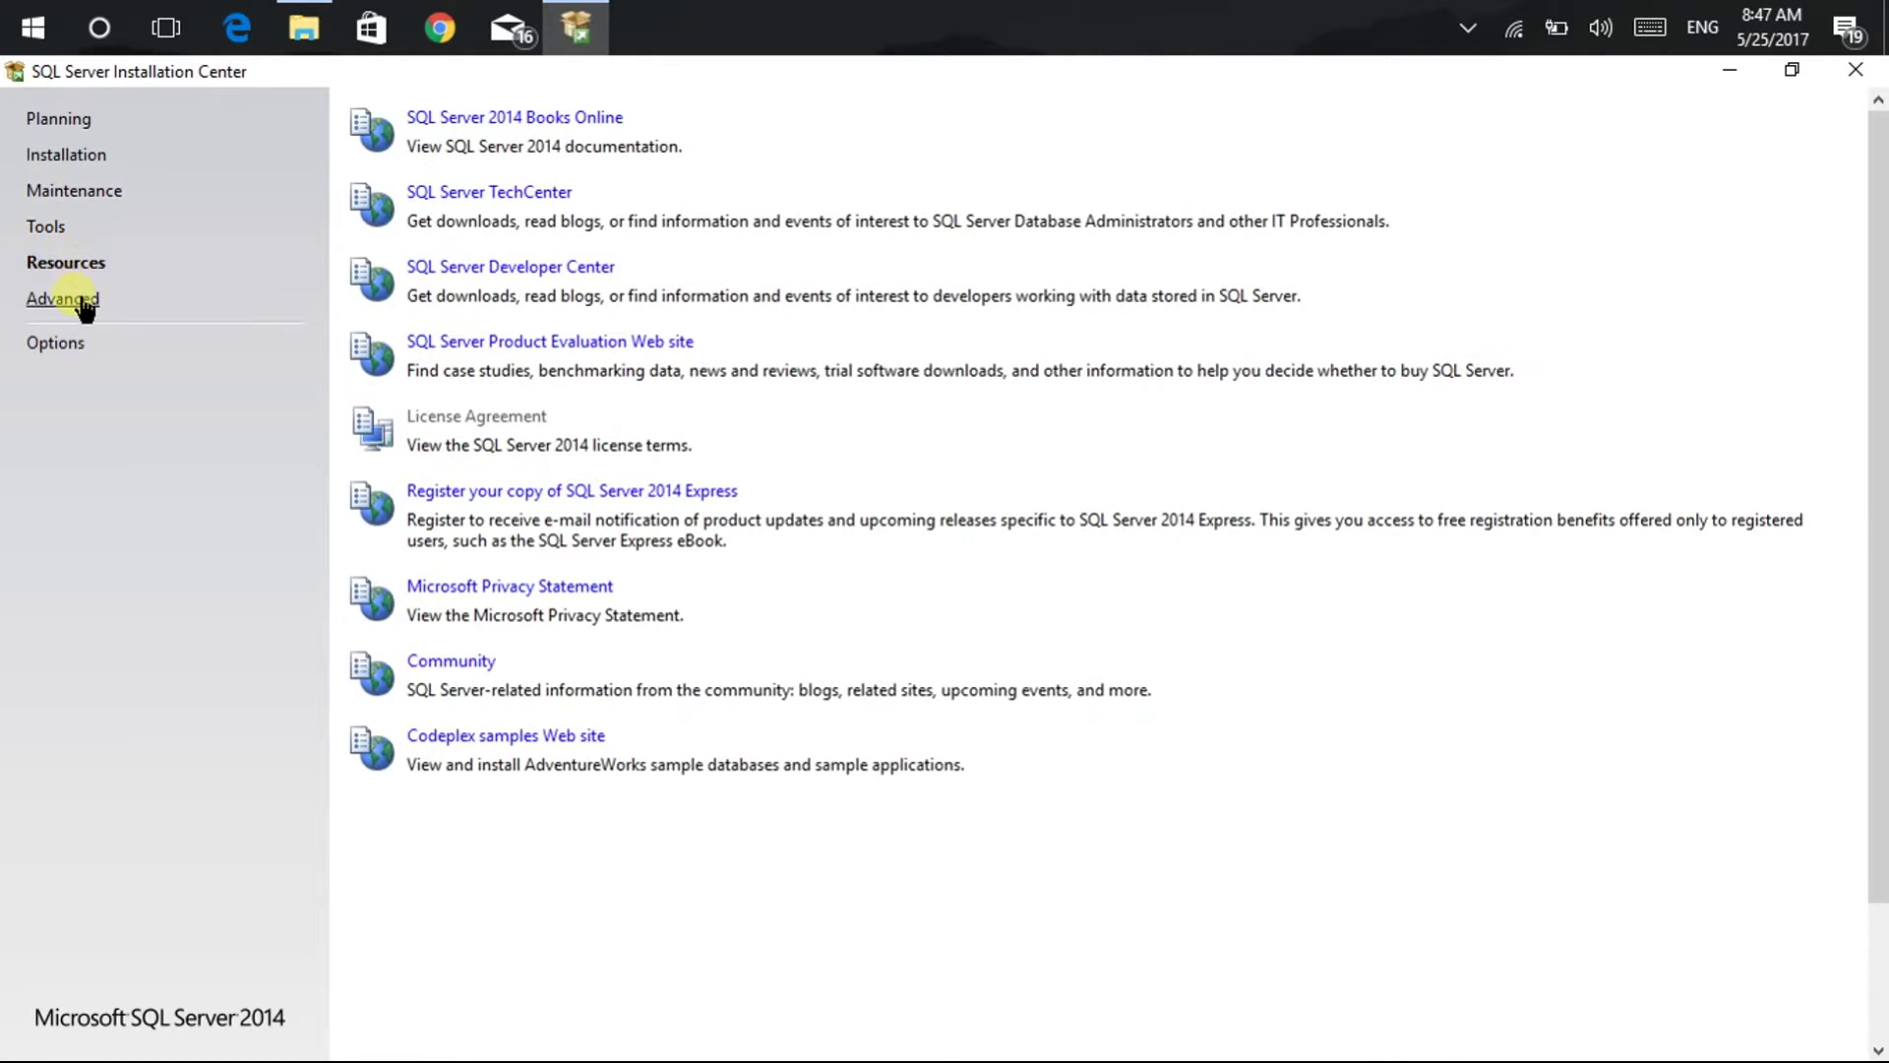
click(81, 303)
click(73, 347)
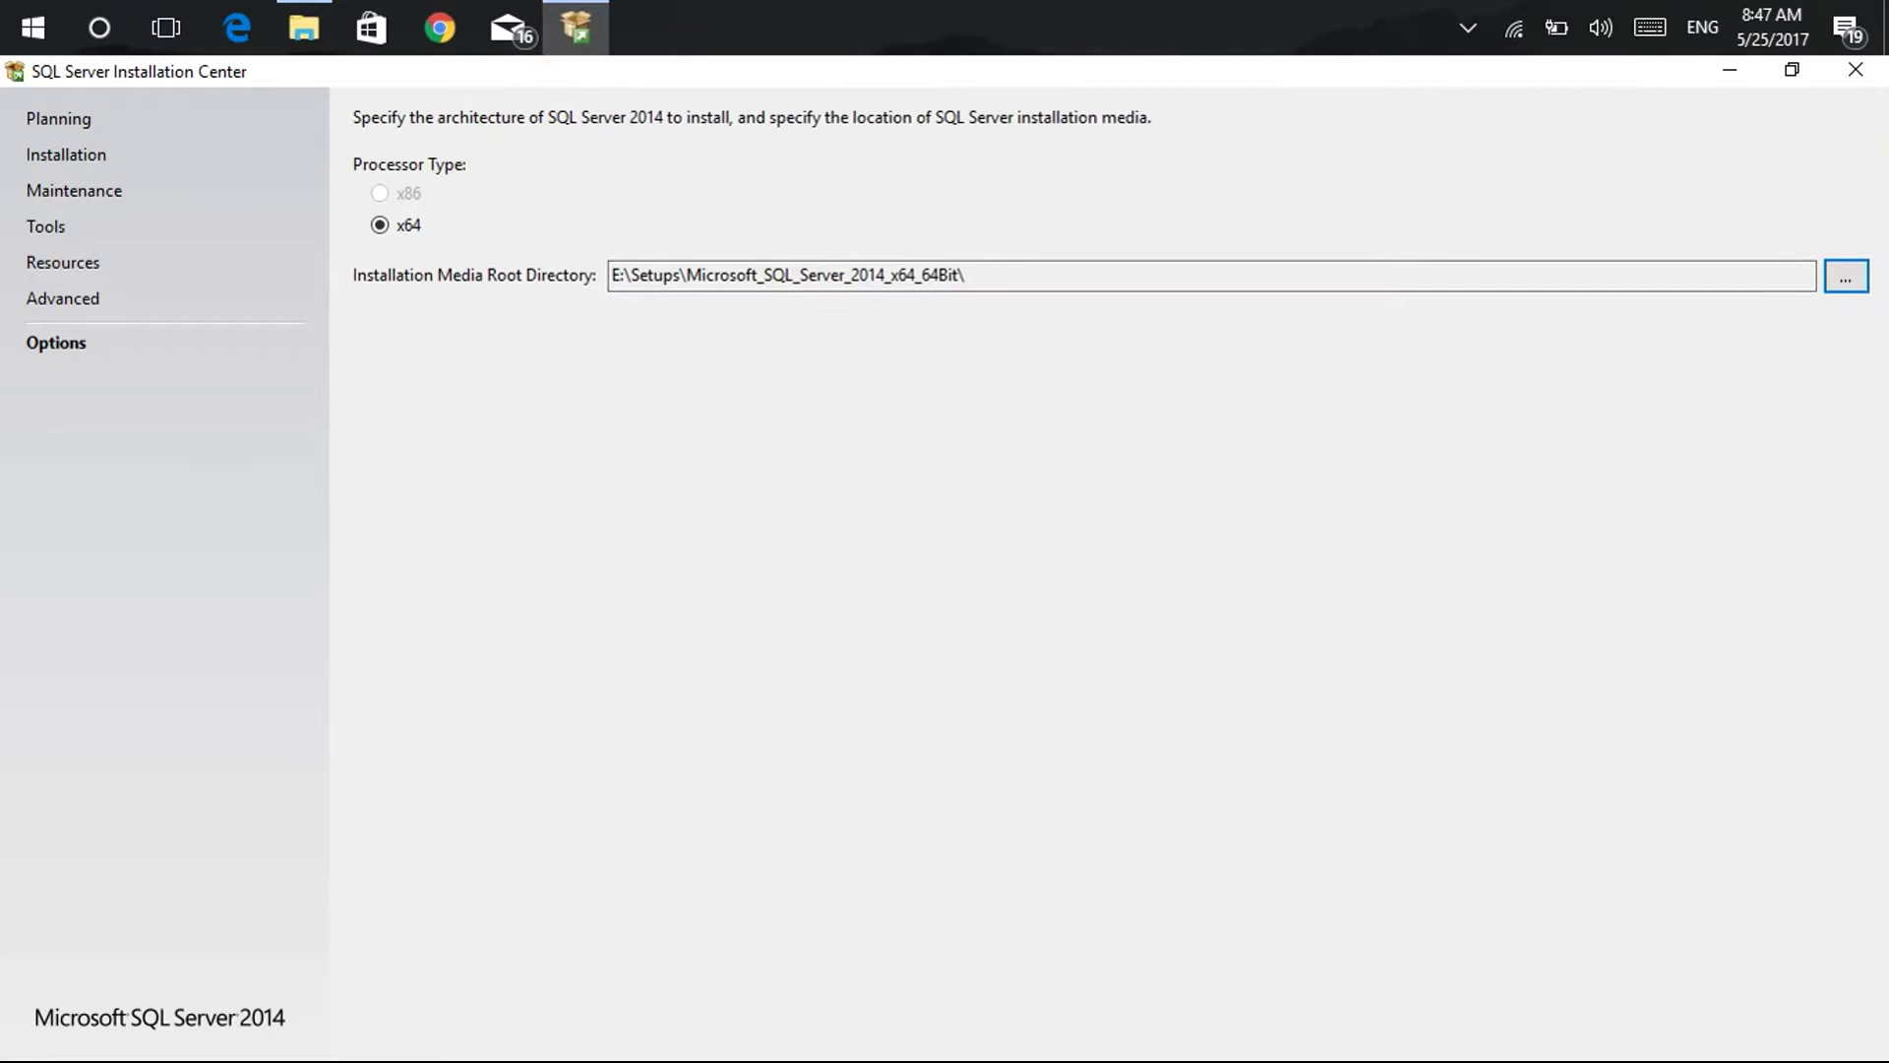
Step: Start a new SQL Server stand-alone installation and continue with the prefilled product key
click(39, 163)
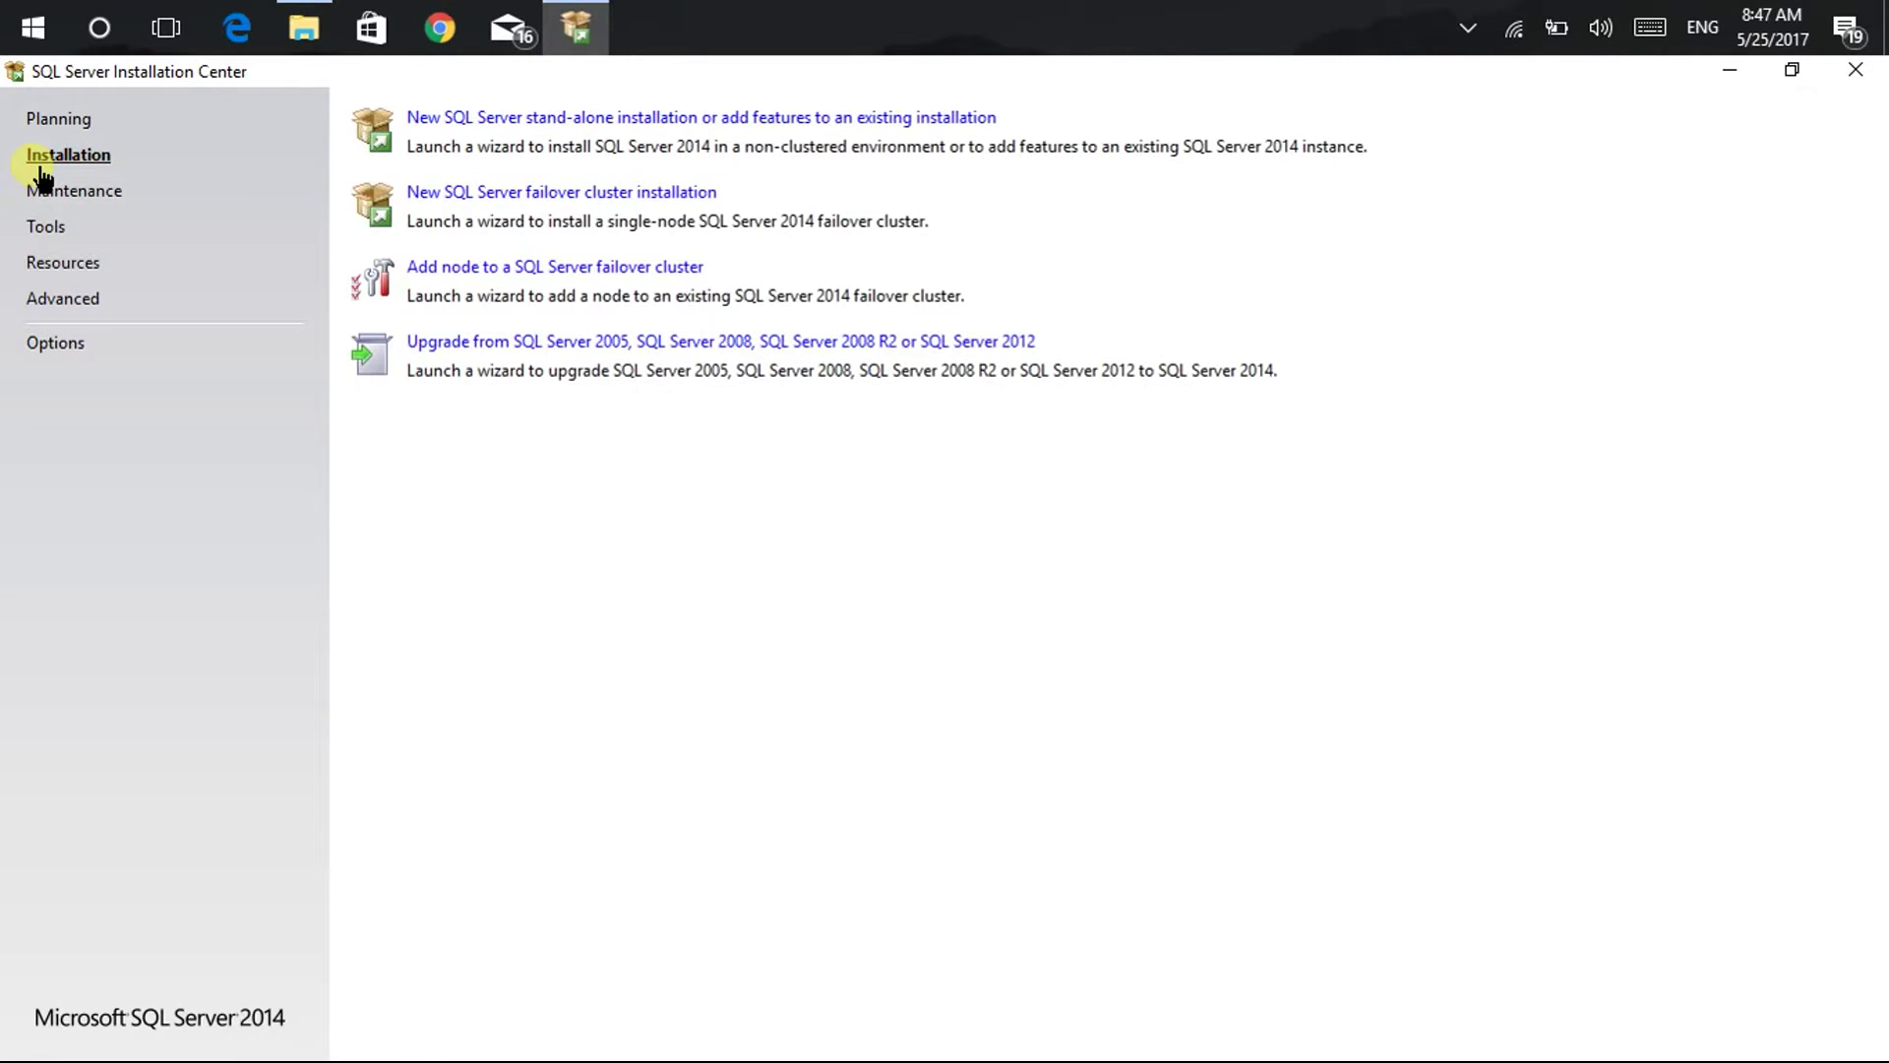
click(696, 116)
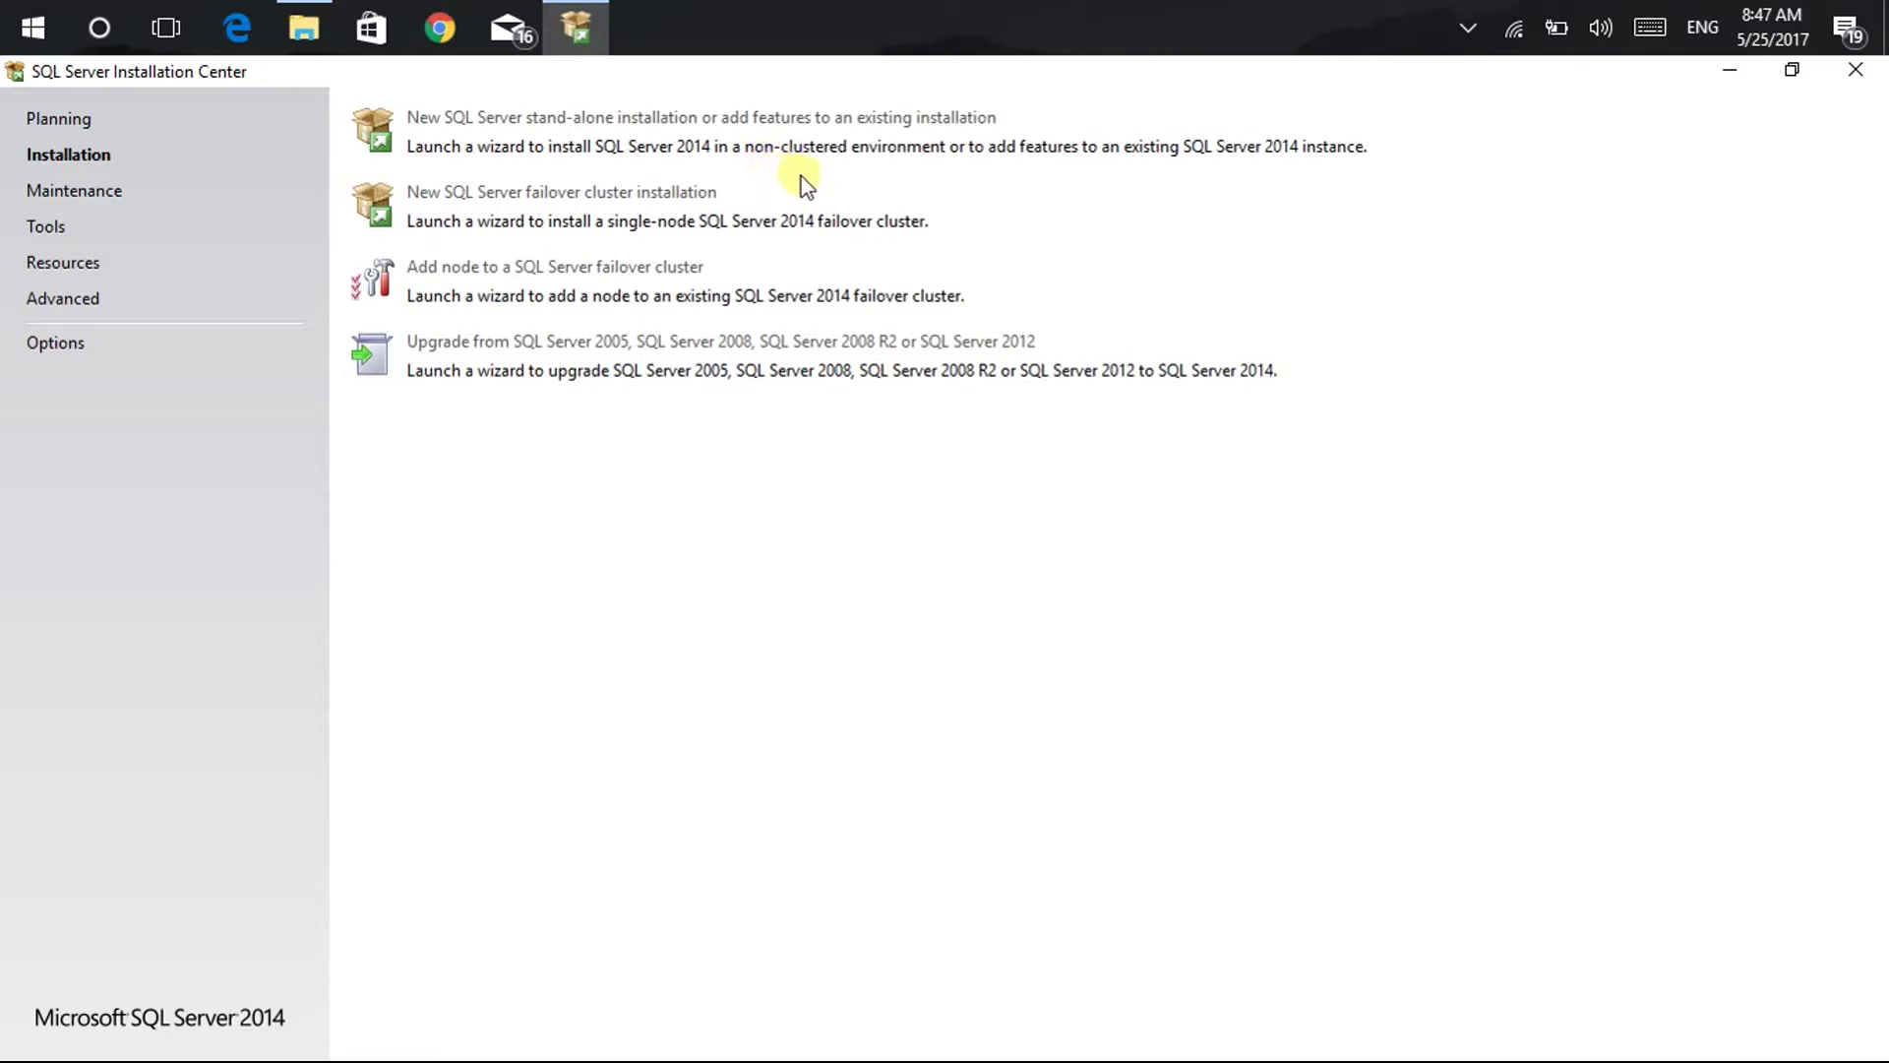
click(830, 179)
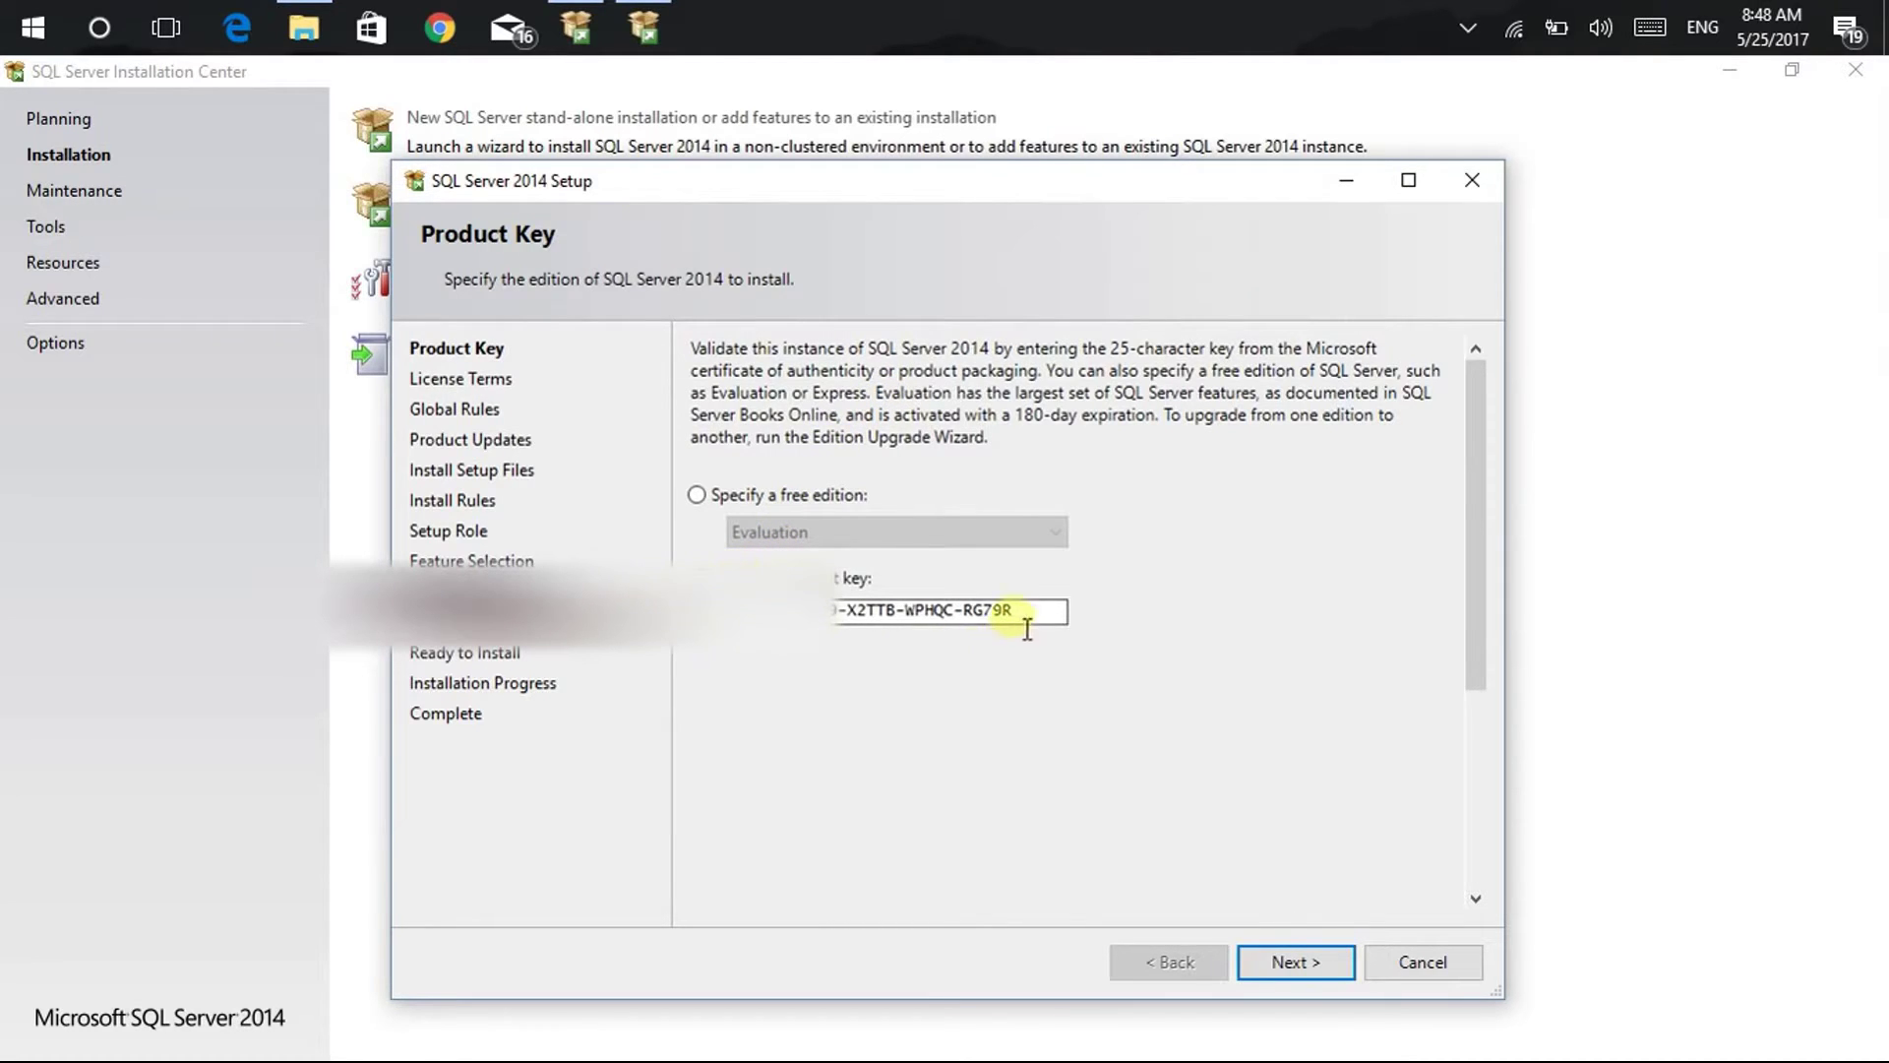
drag(1024, 611, 756, 673)
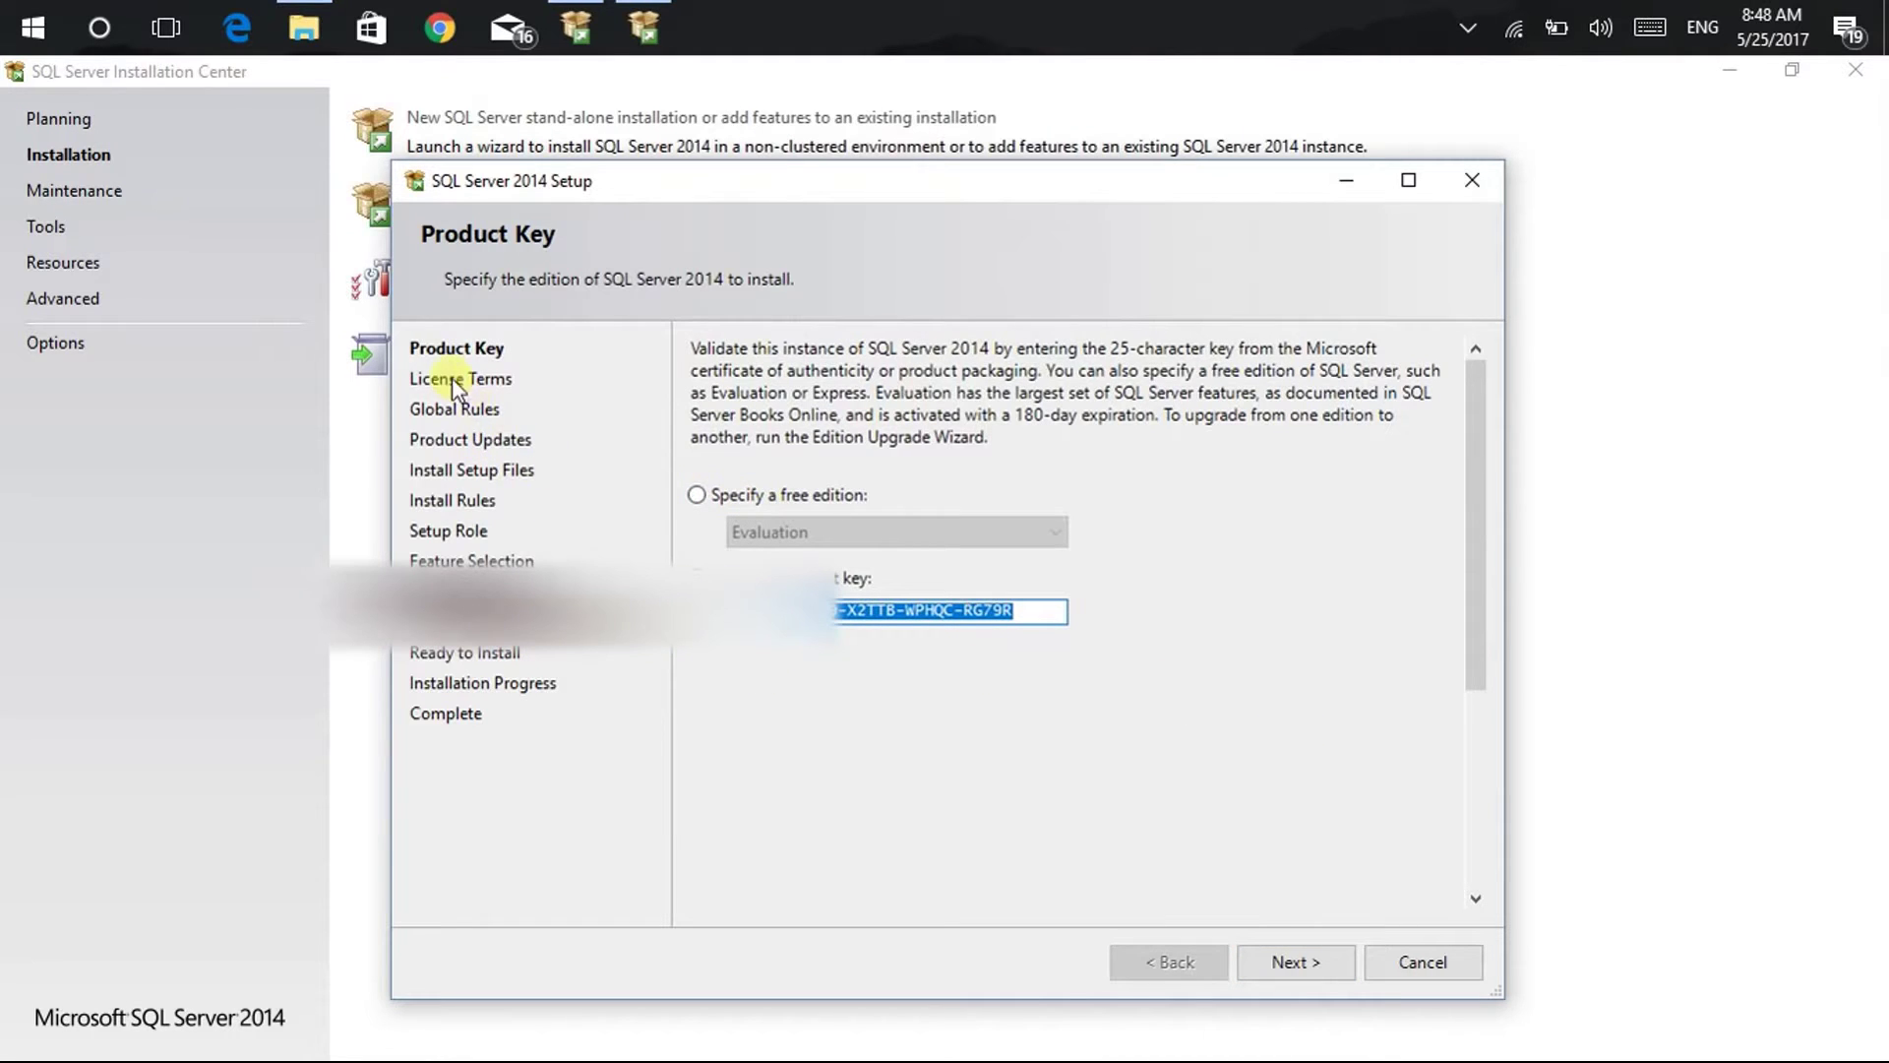
click(1297, 961)
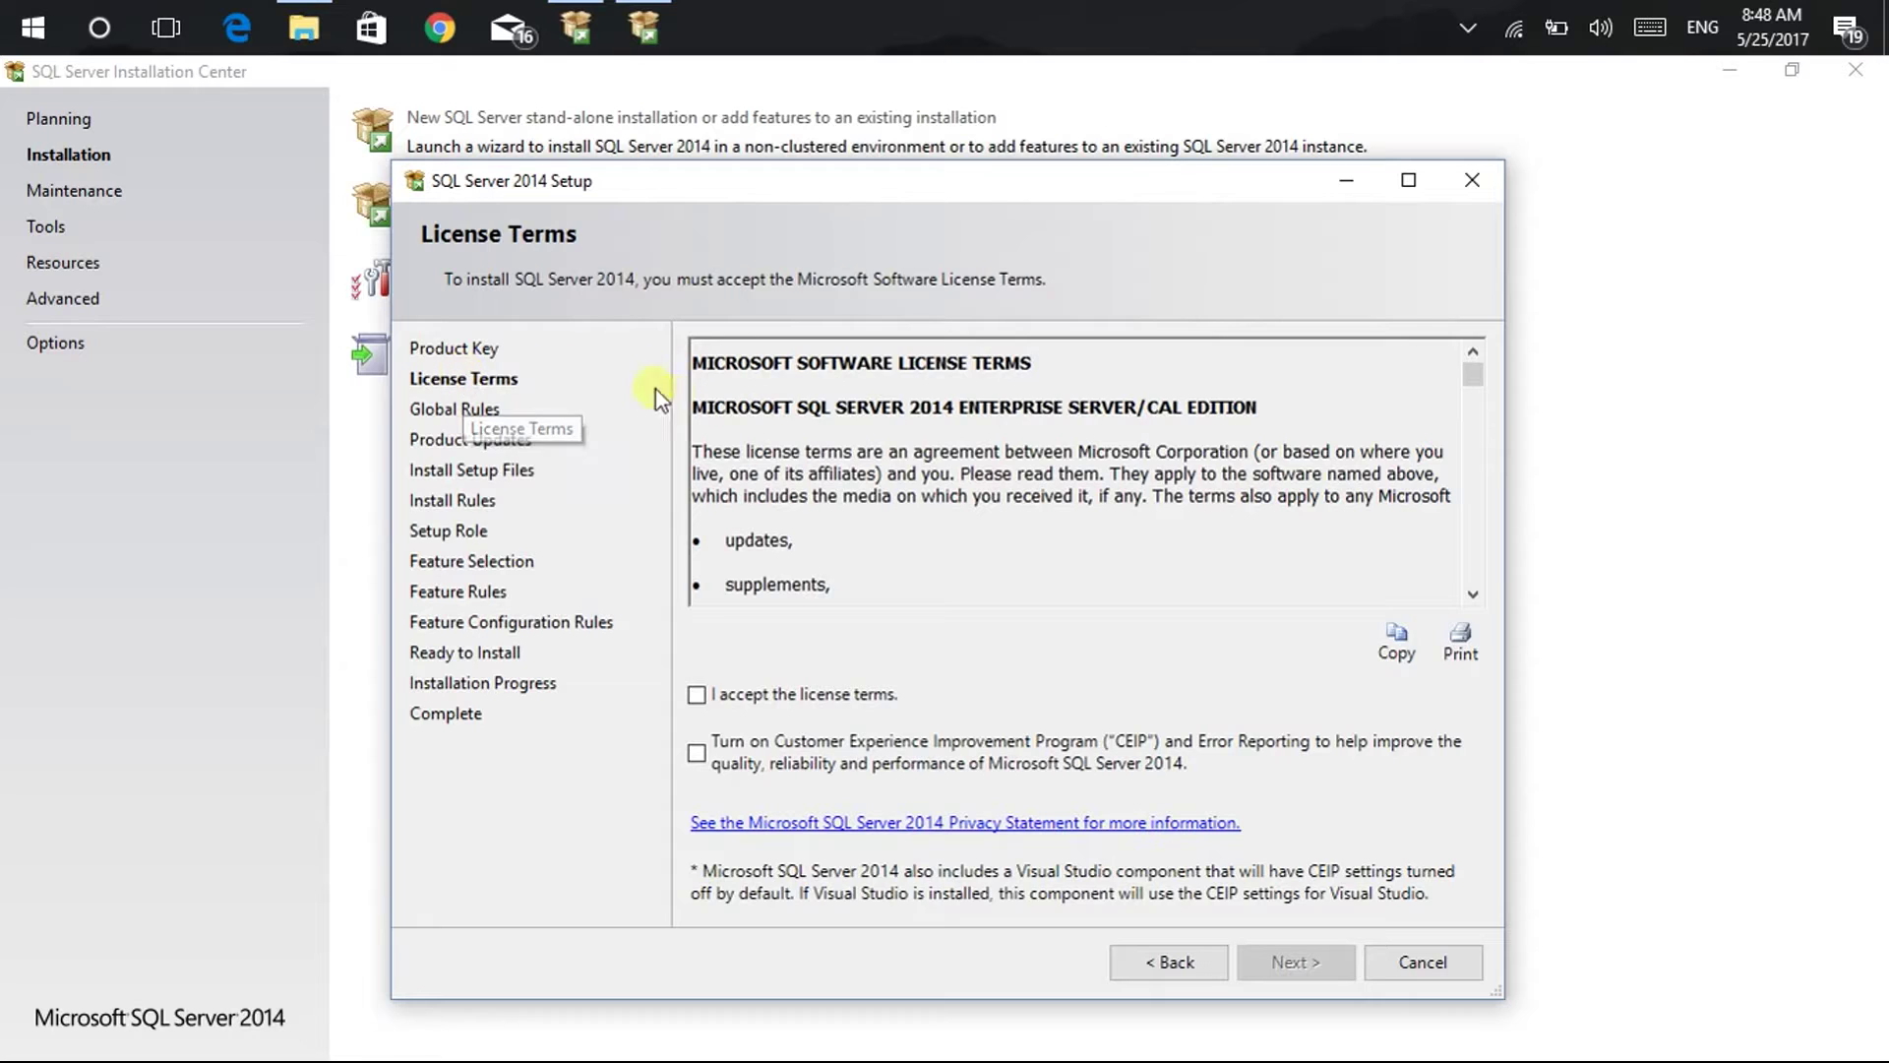
Step: Accept the license terms, turn on the Customer Experience Improvement Program and Error Reporting, and continue
click(692, 693)
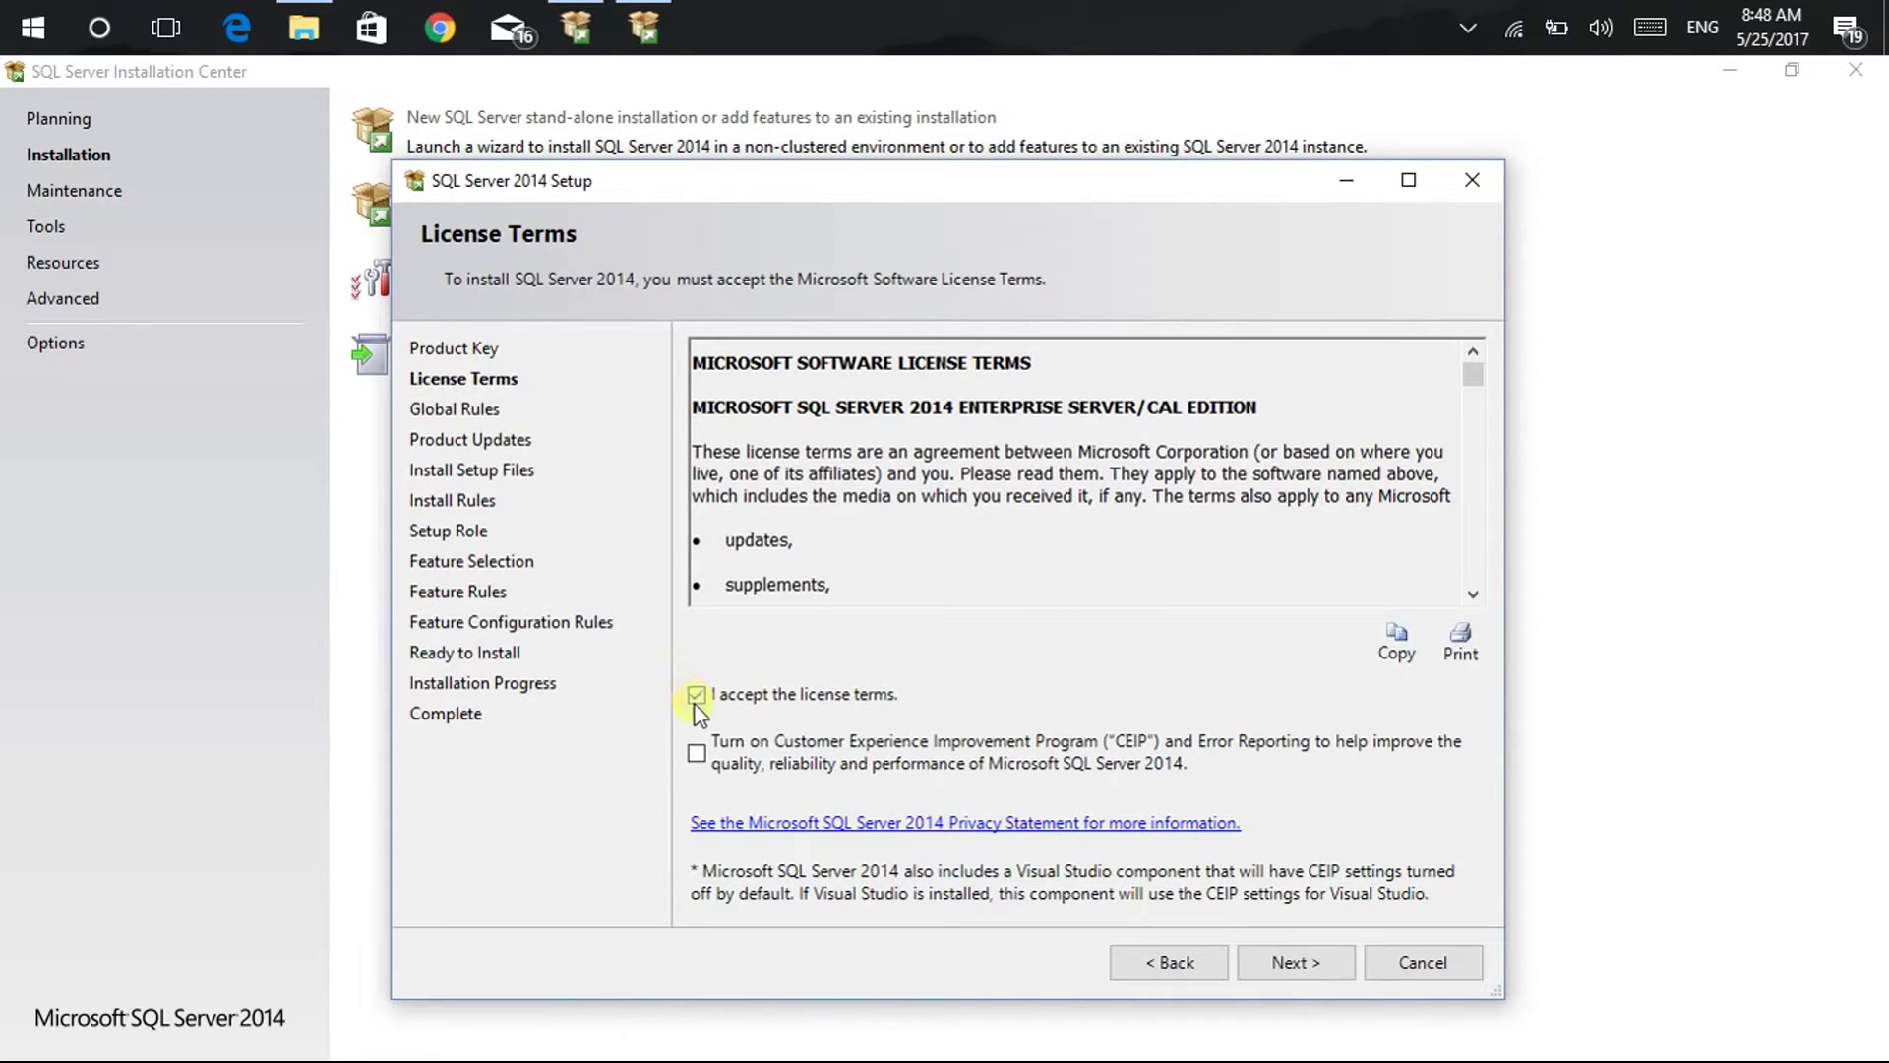
click(699, 753)
click(1290, 952)
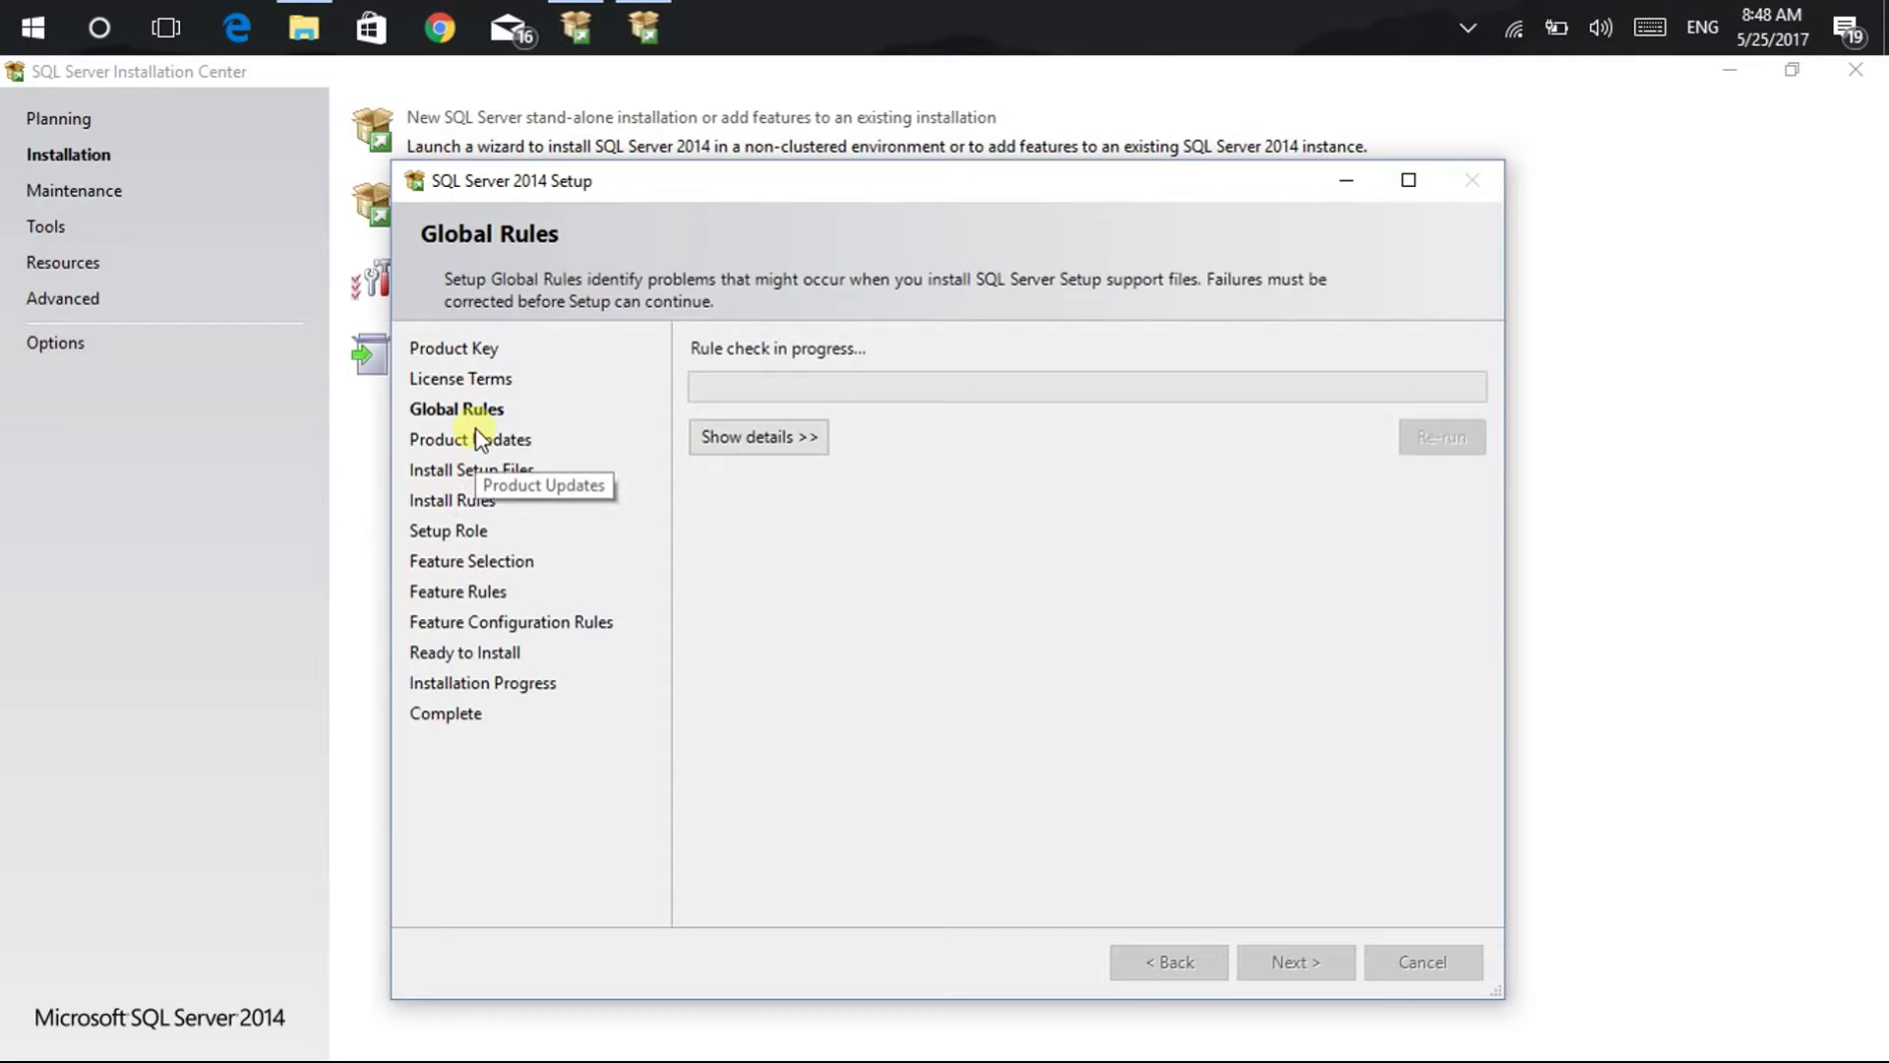
Step: Show the rule check details, continue past the install rules, and choose All Features With Defaults as the setup role
click(742, 439)
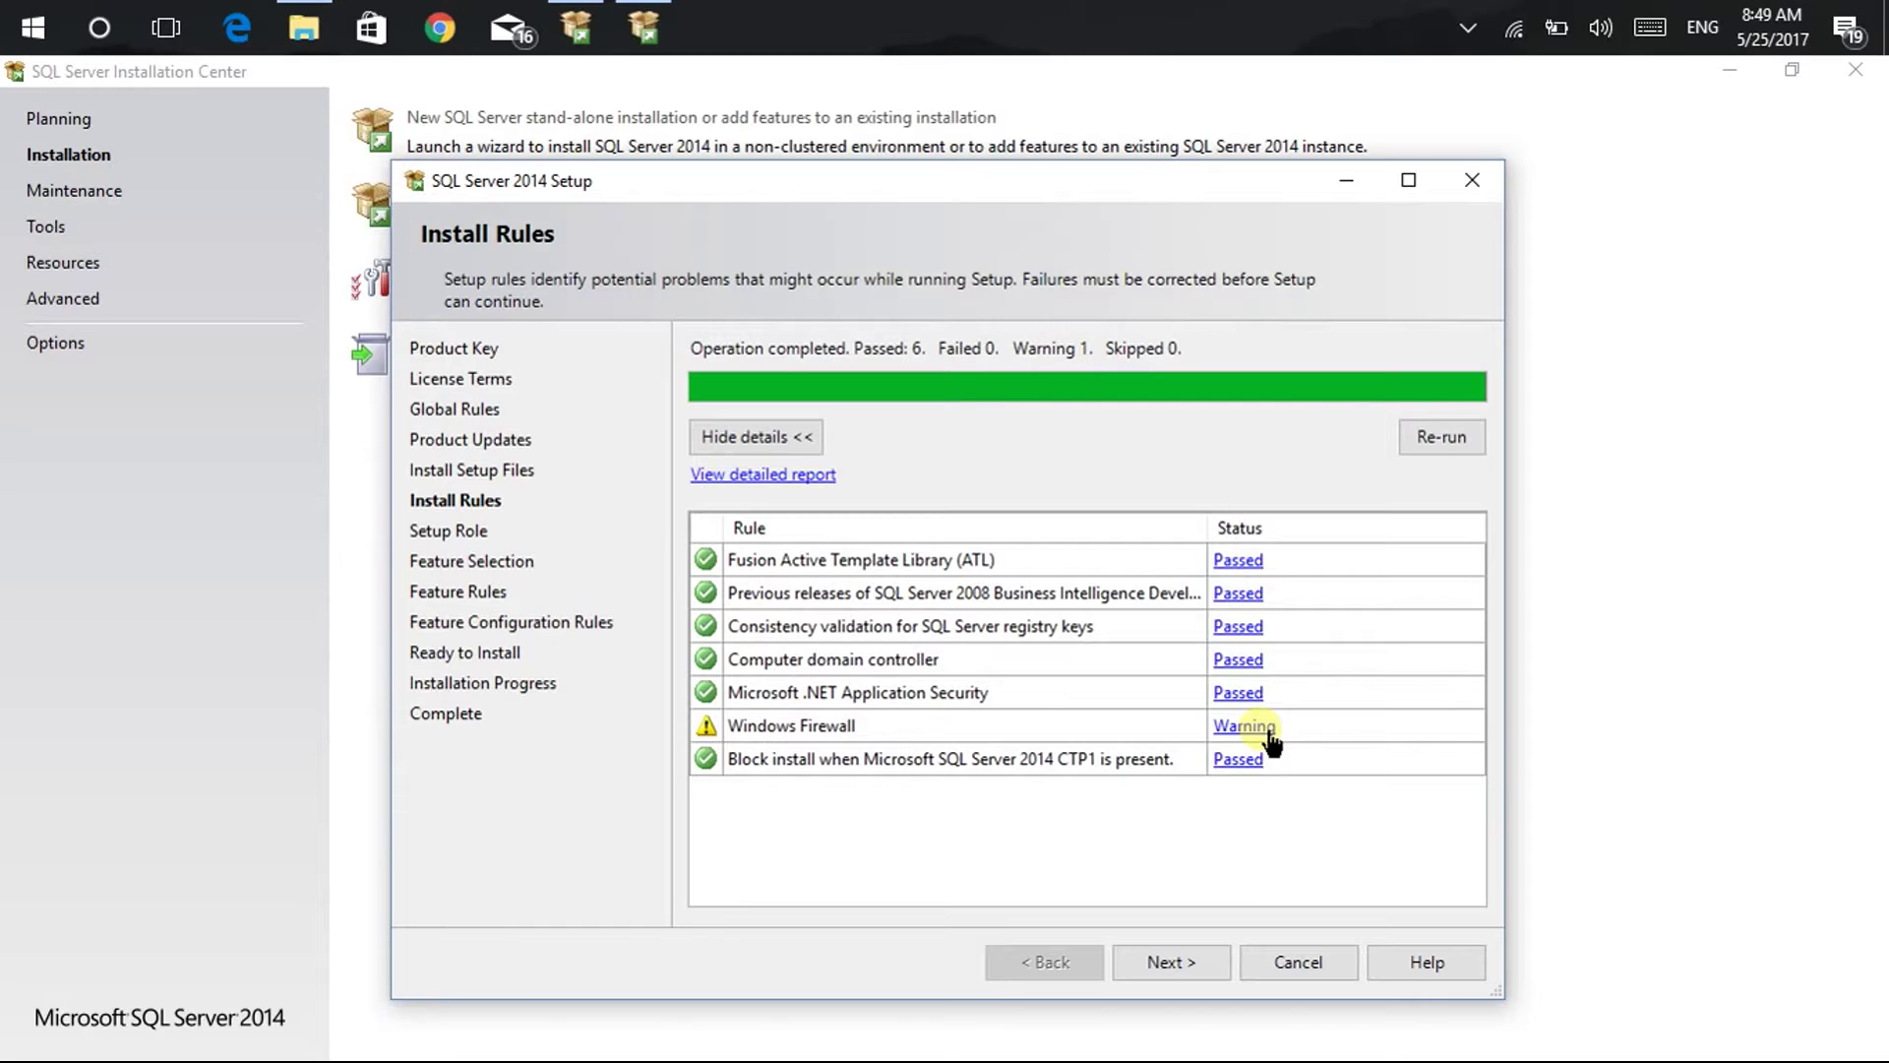
click(1194, 963)
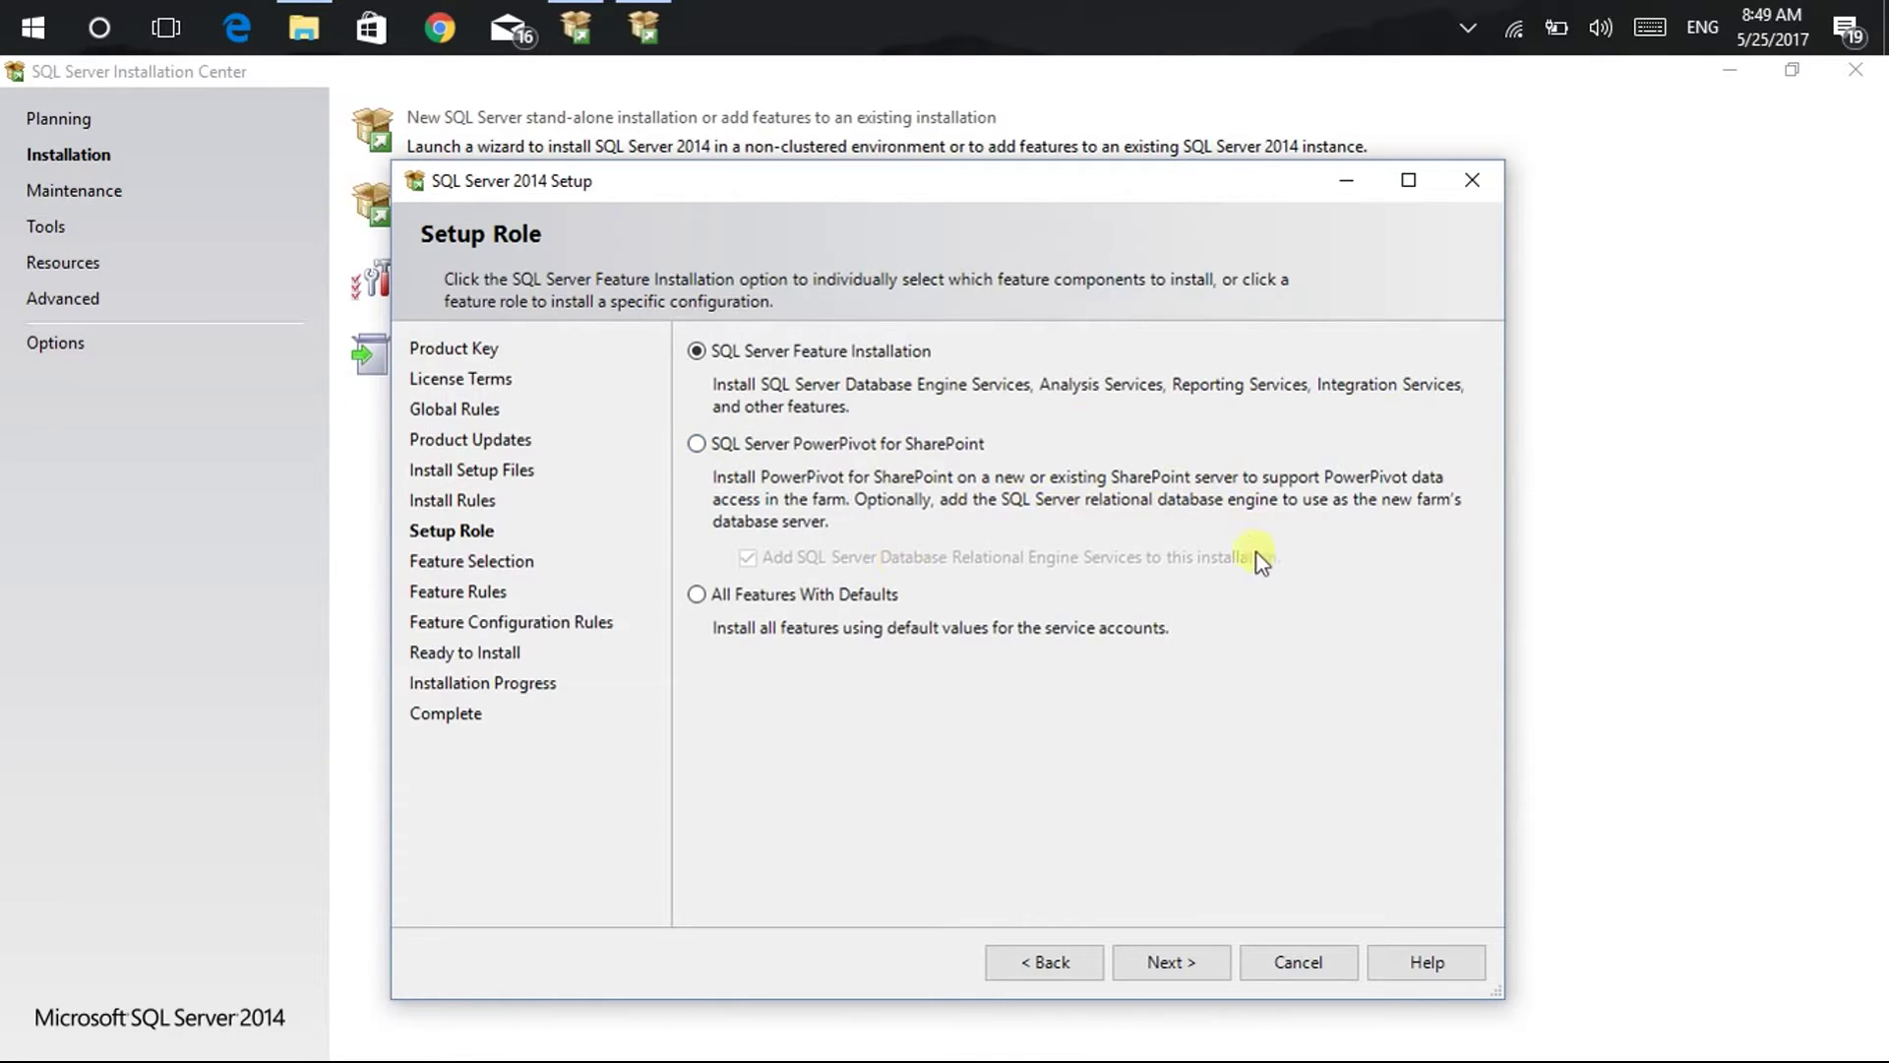
click(760, 599)
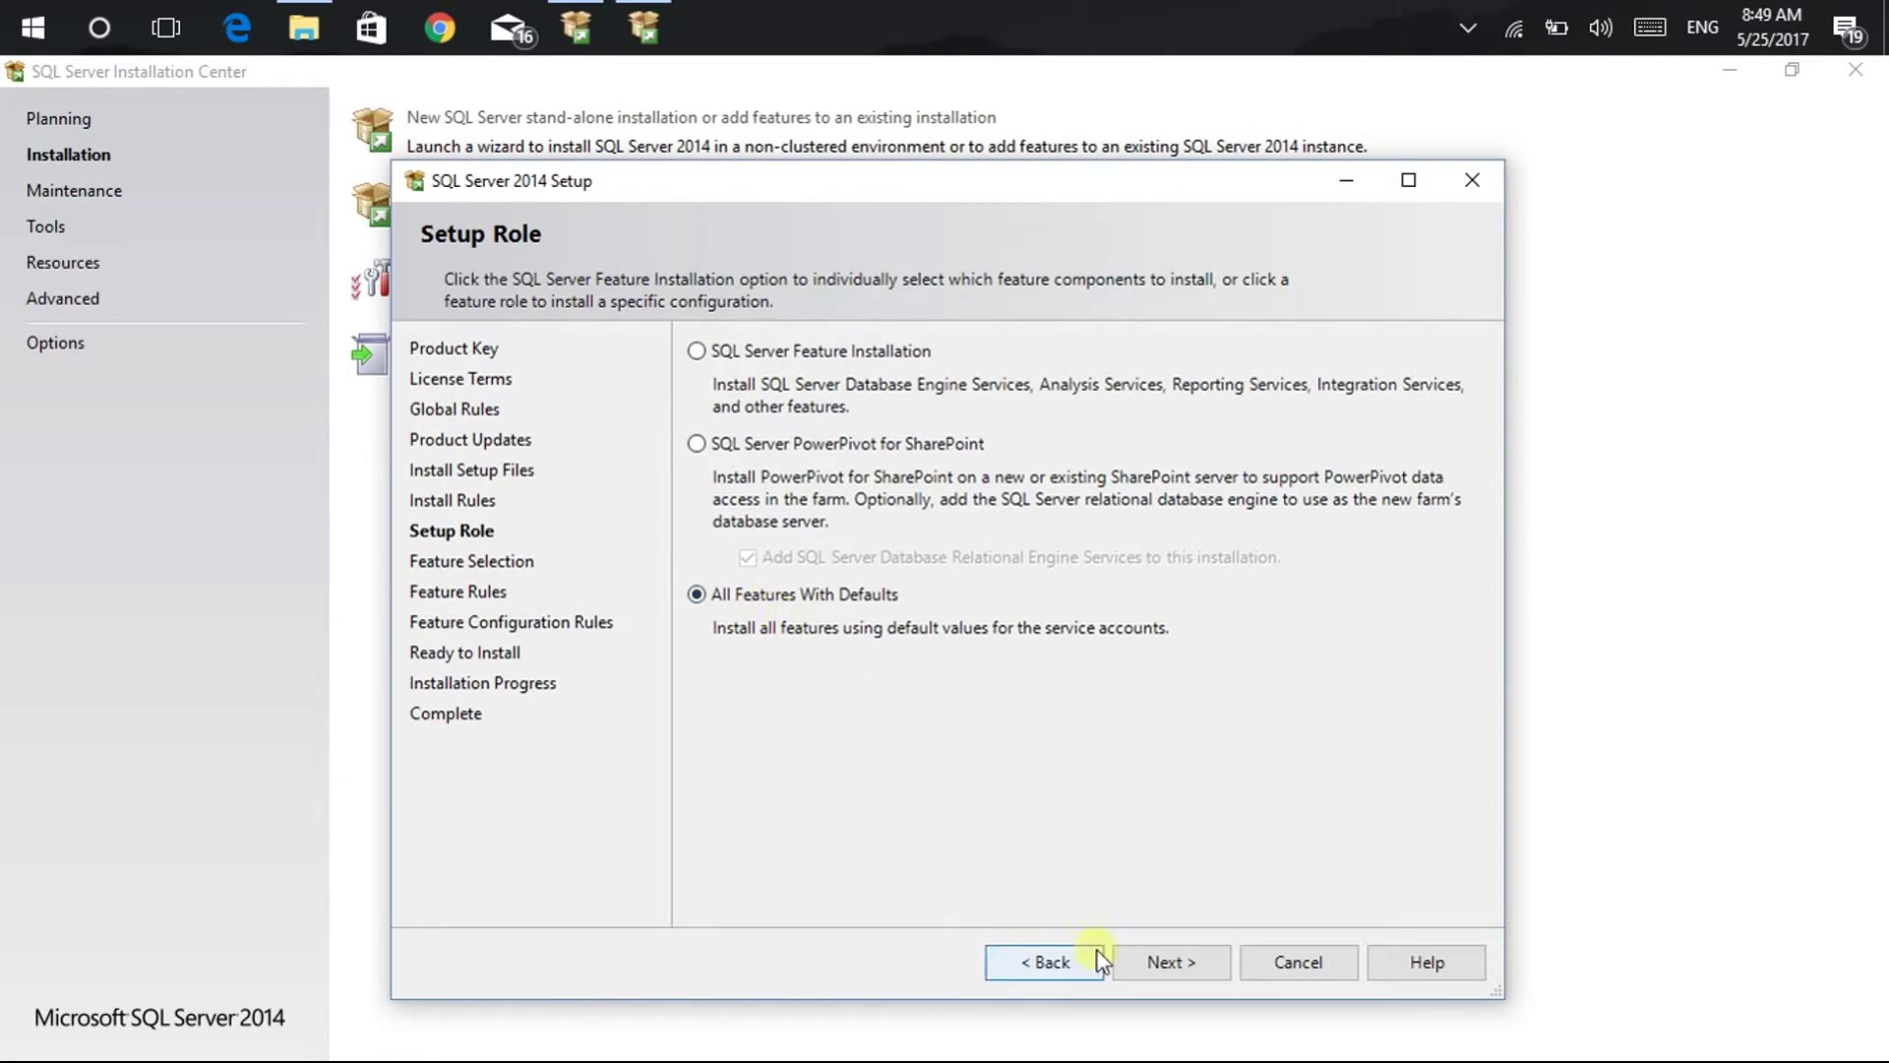
click(1166, 960)
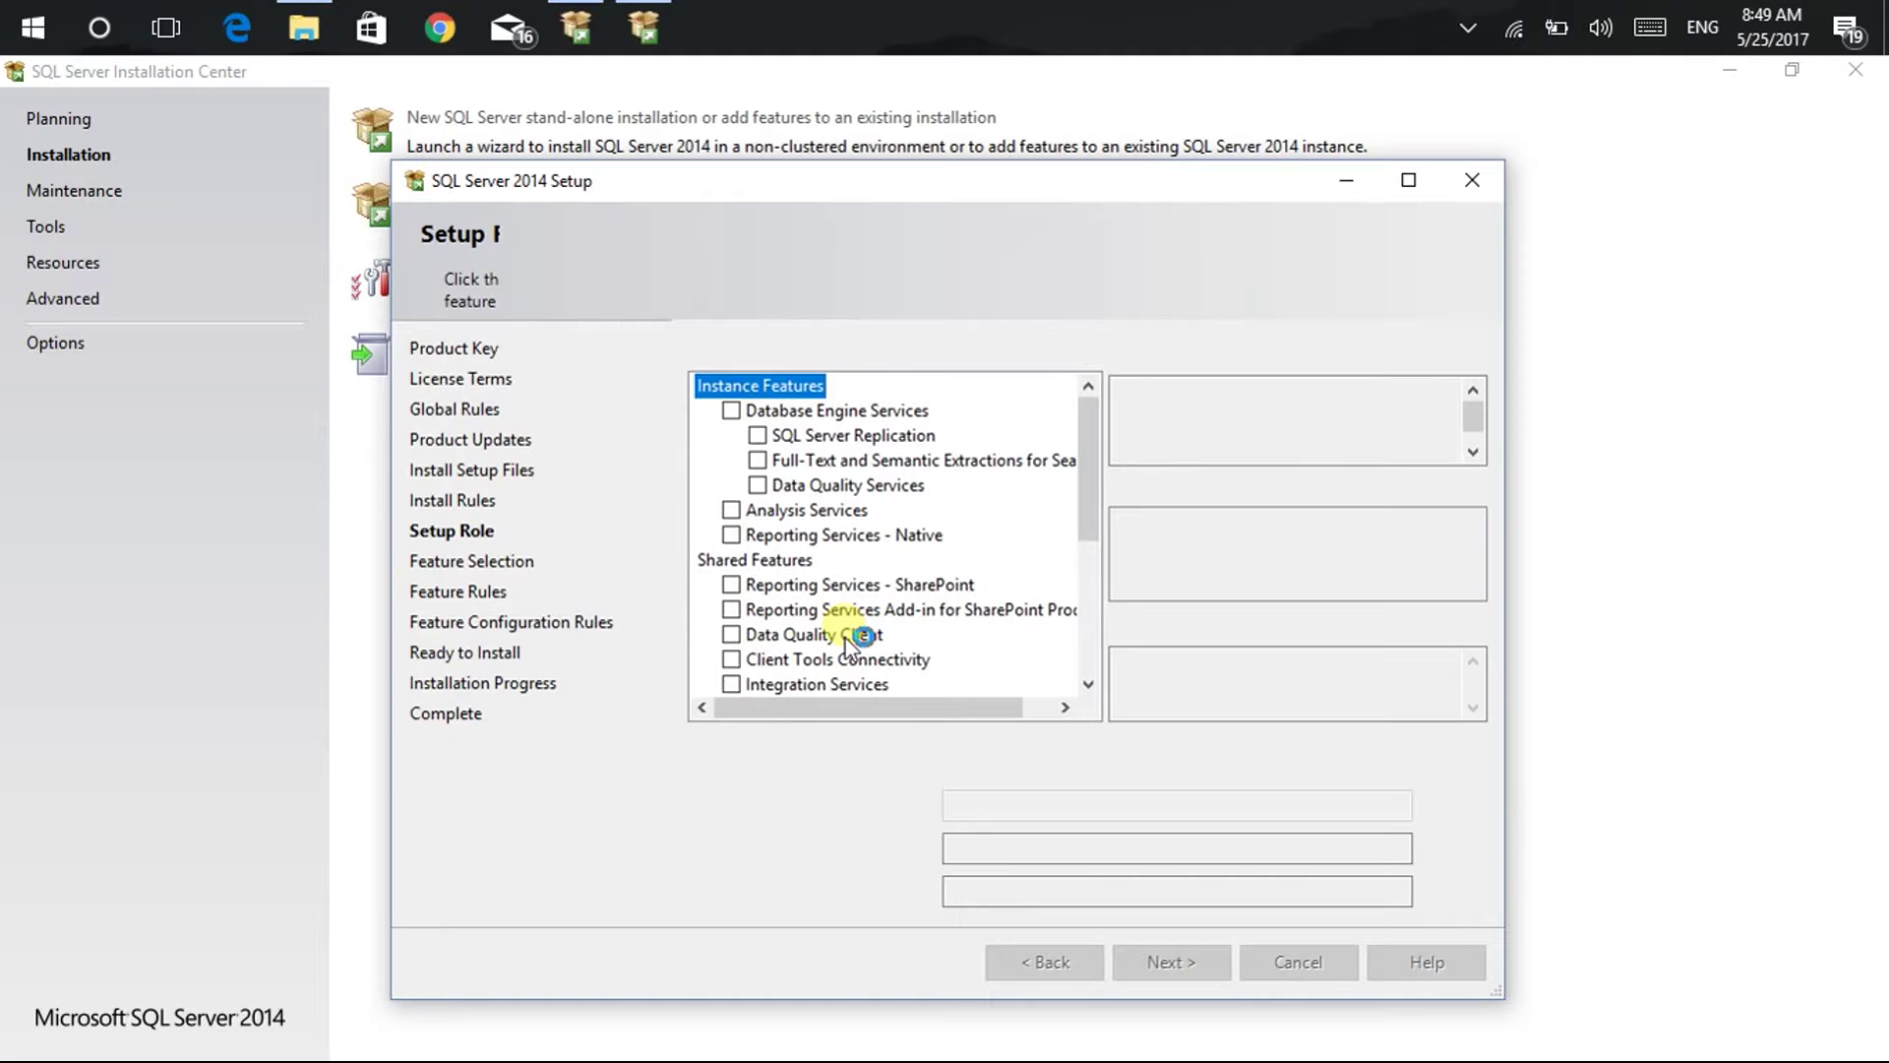
Step: Select all features for installation, keep the default directories, and continue to the instance configuration
click(718, 415)
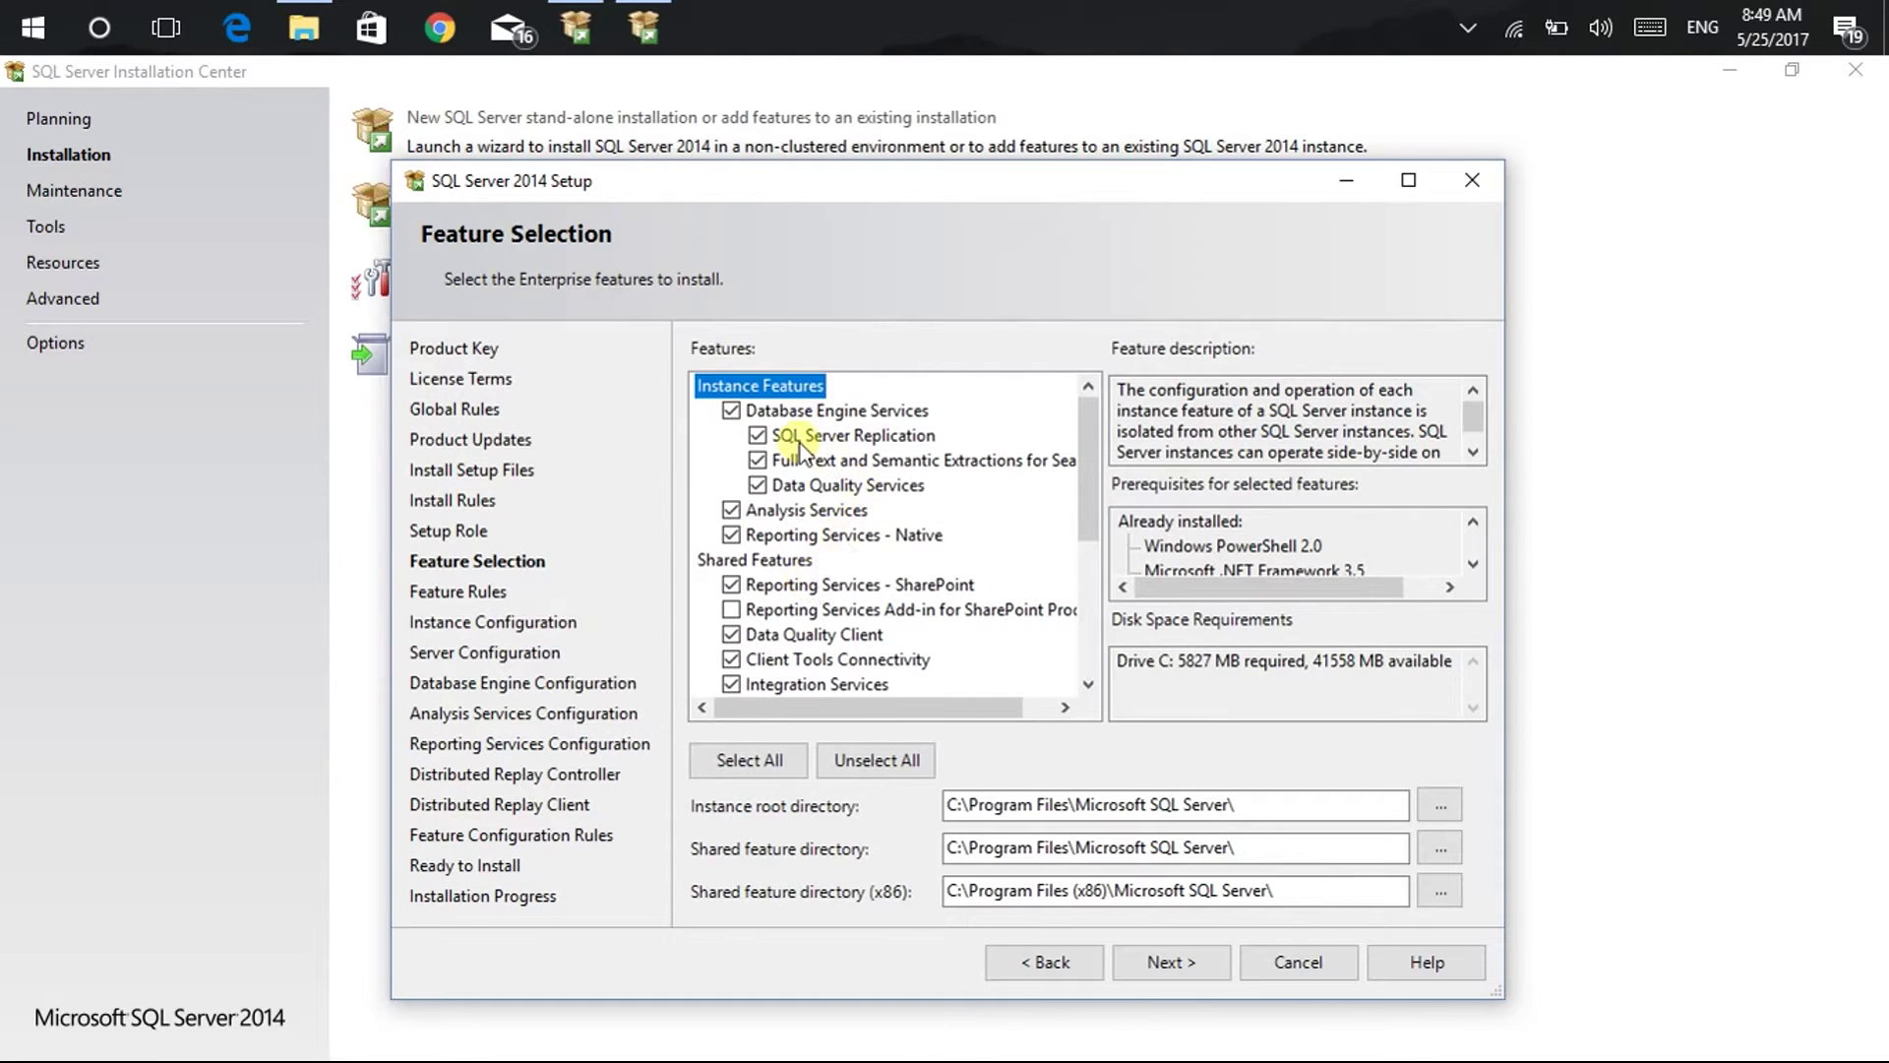
scroll(813, 569, down, 4)
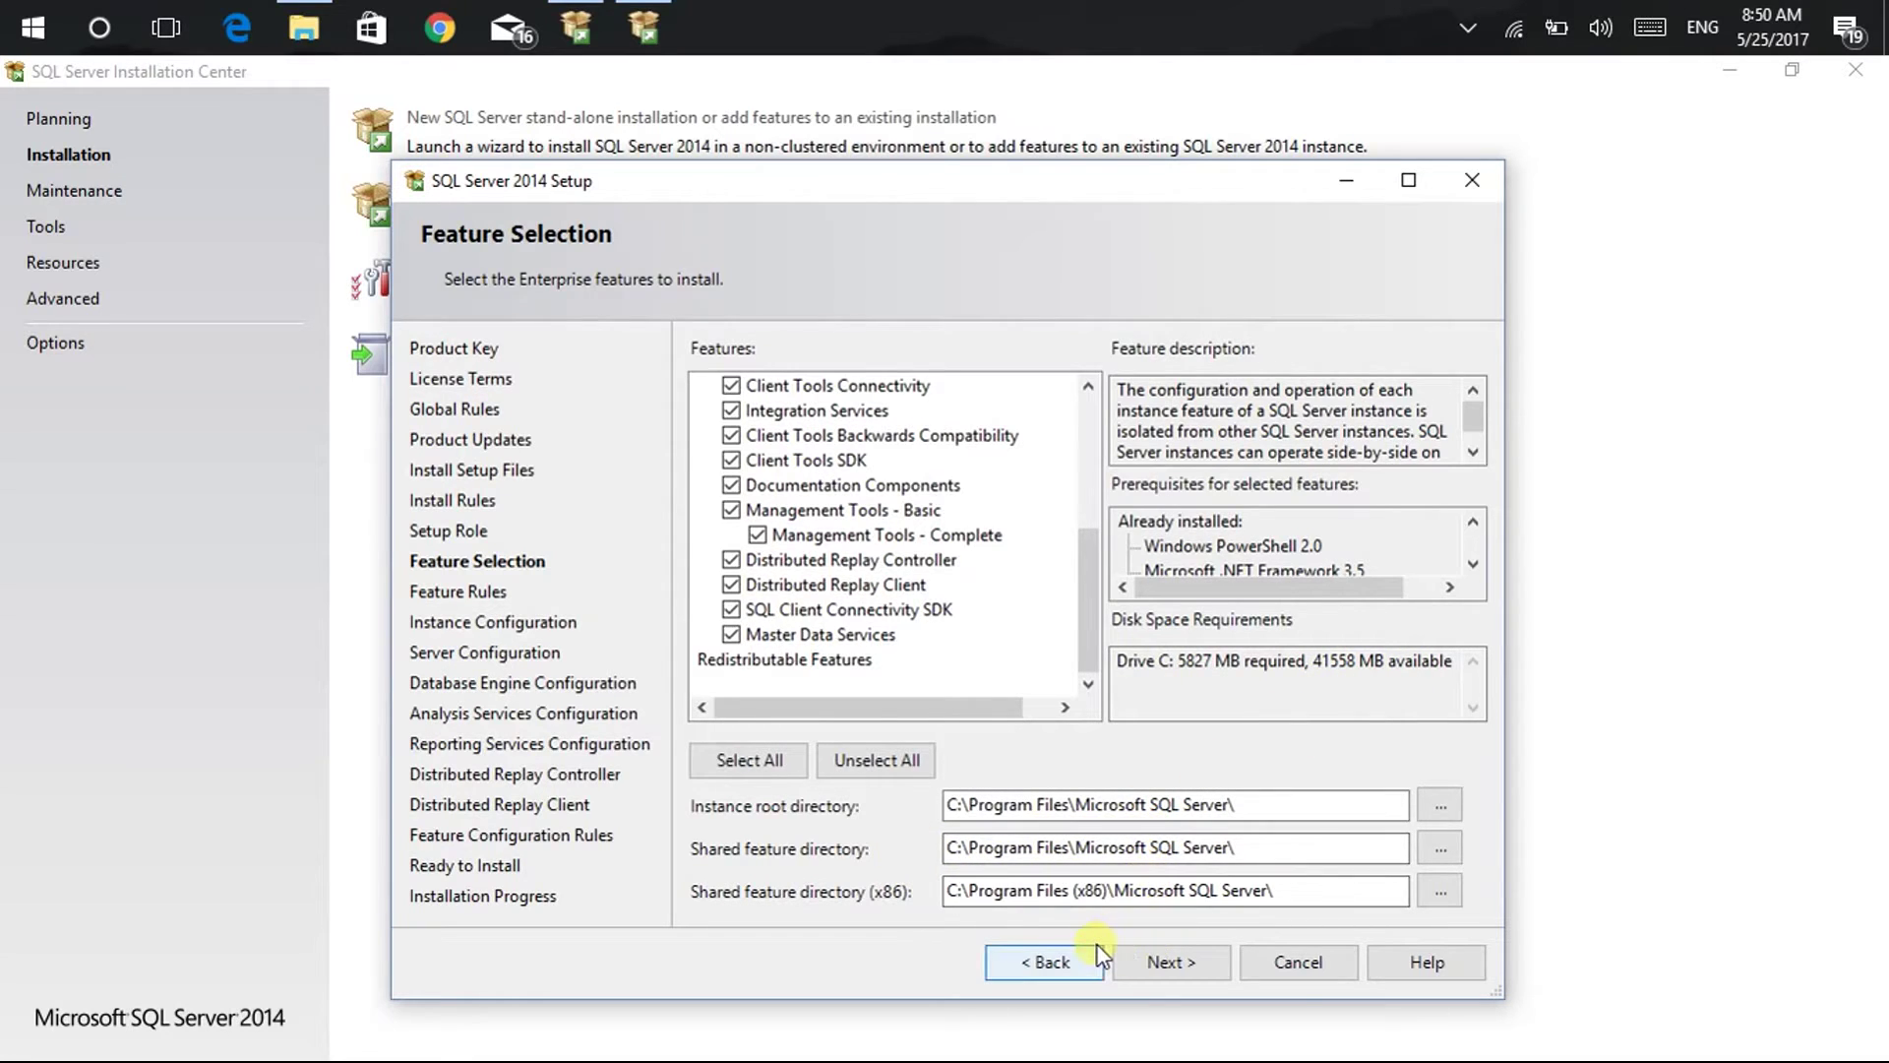
click(798, 777)
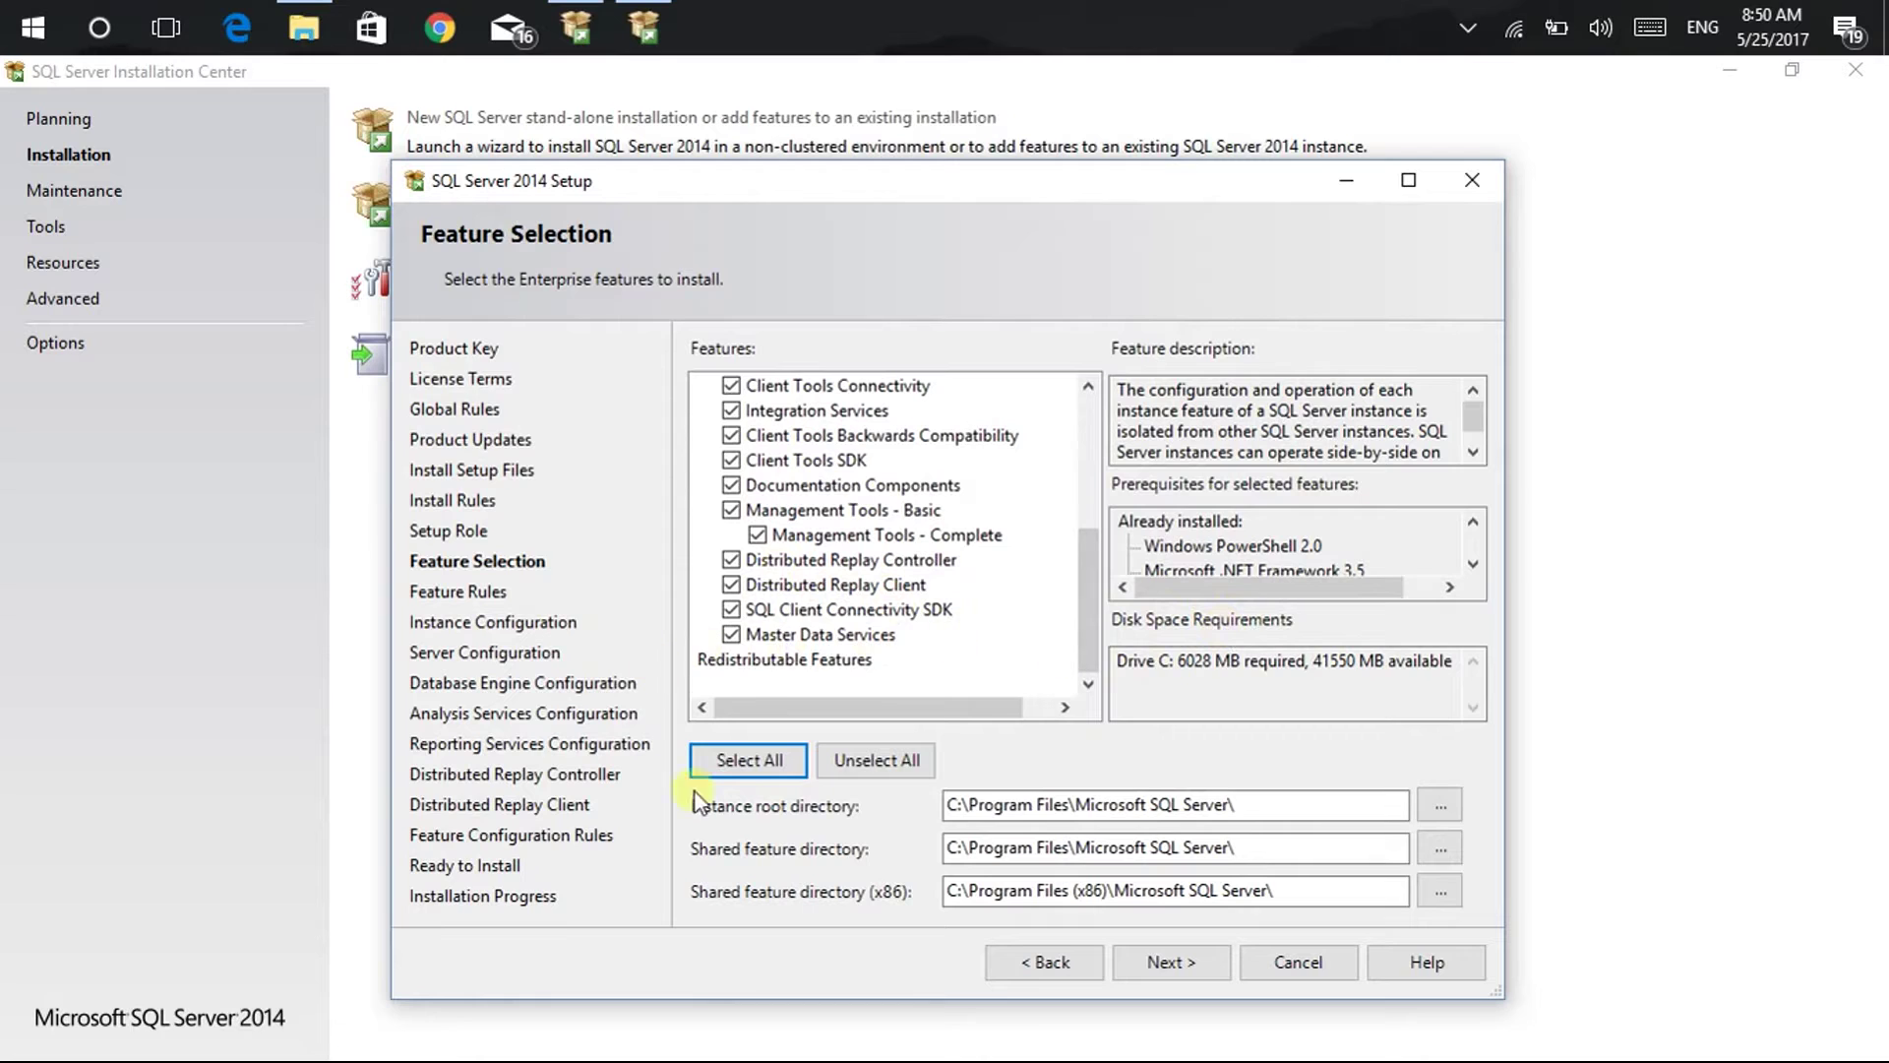
click(1181, 964)
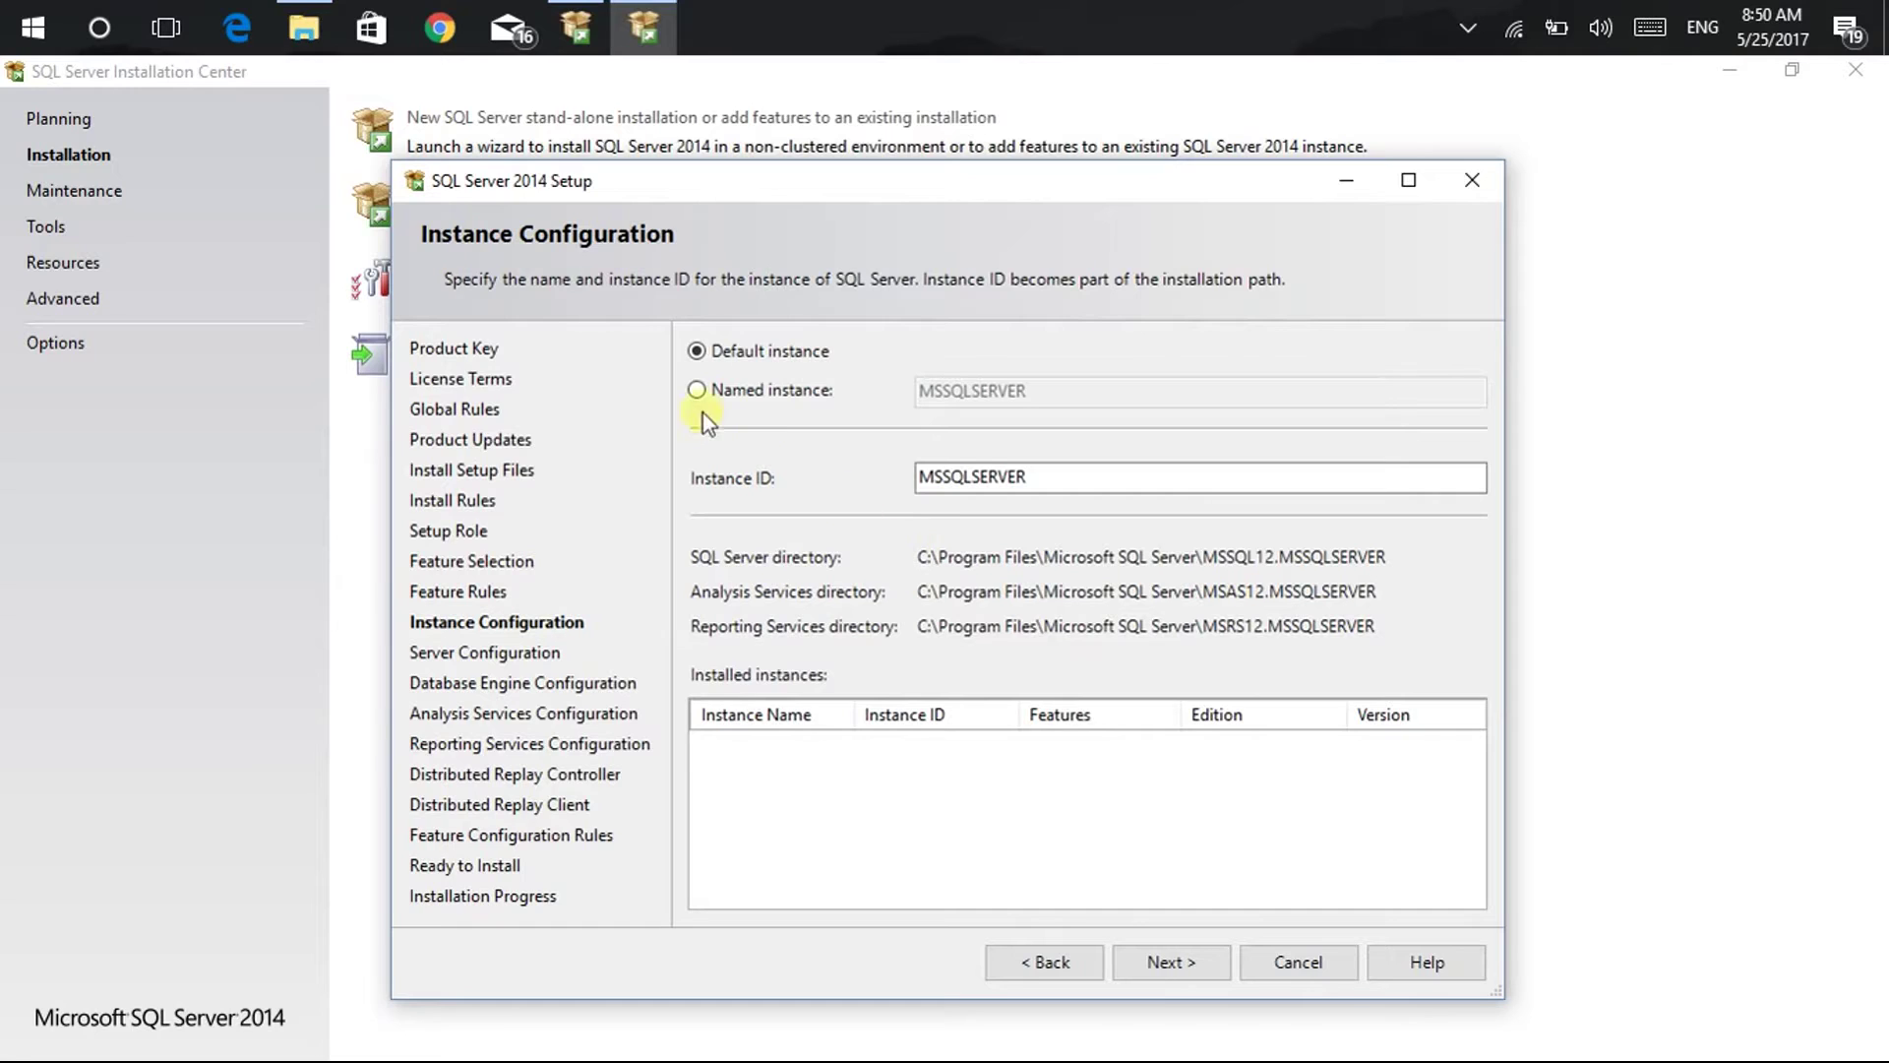
Step: Configure the installation as the default instance with instance ID MSSQLSERVER and continue to the server configuration
click(1045, 480)
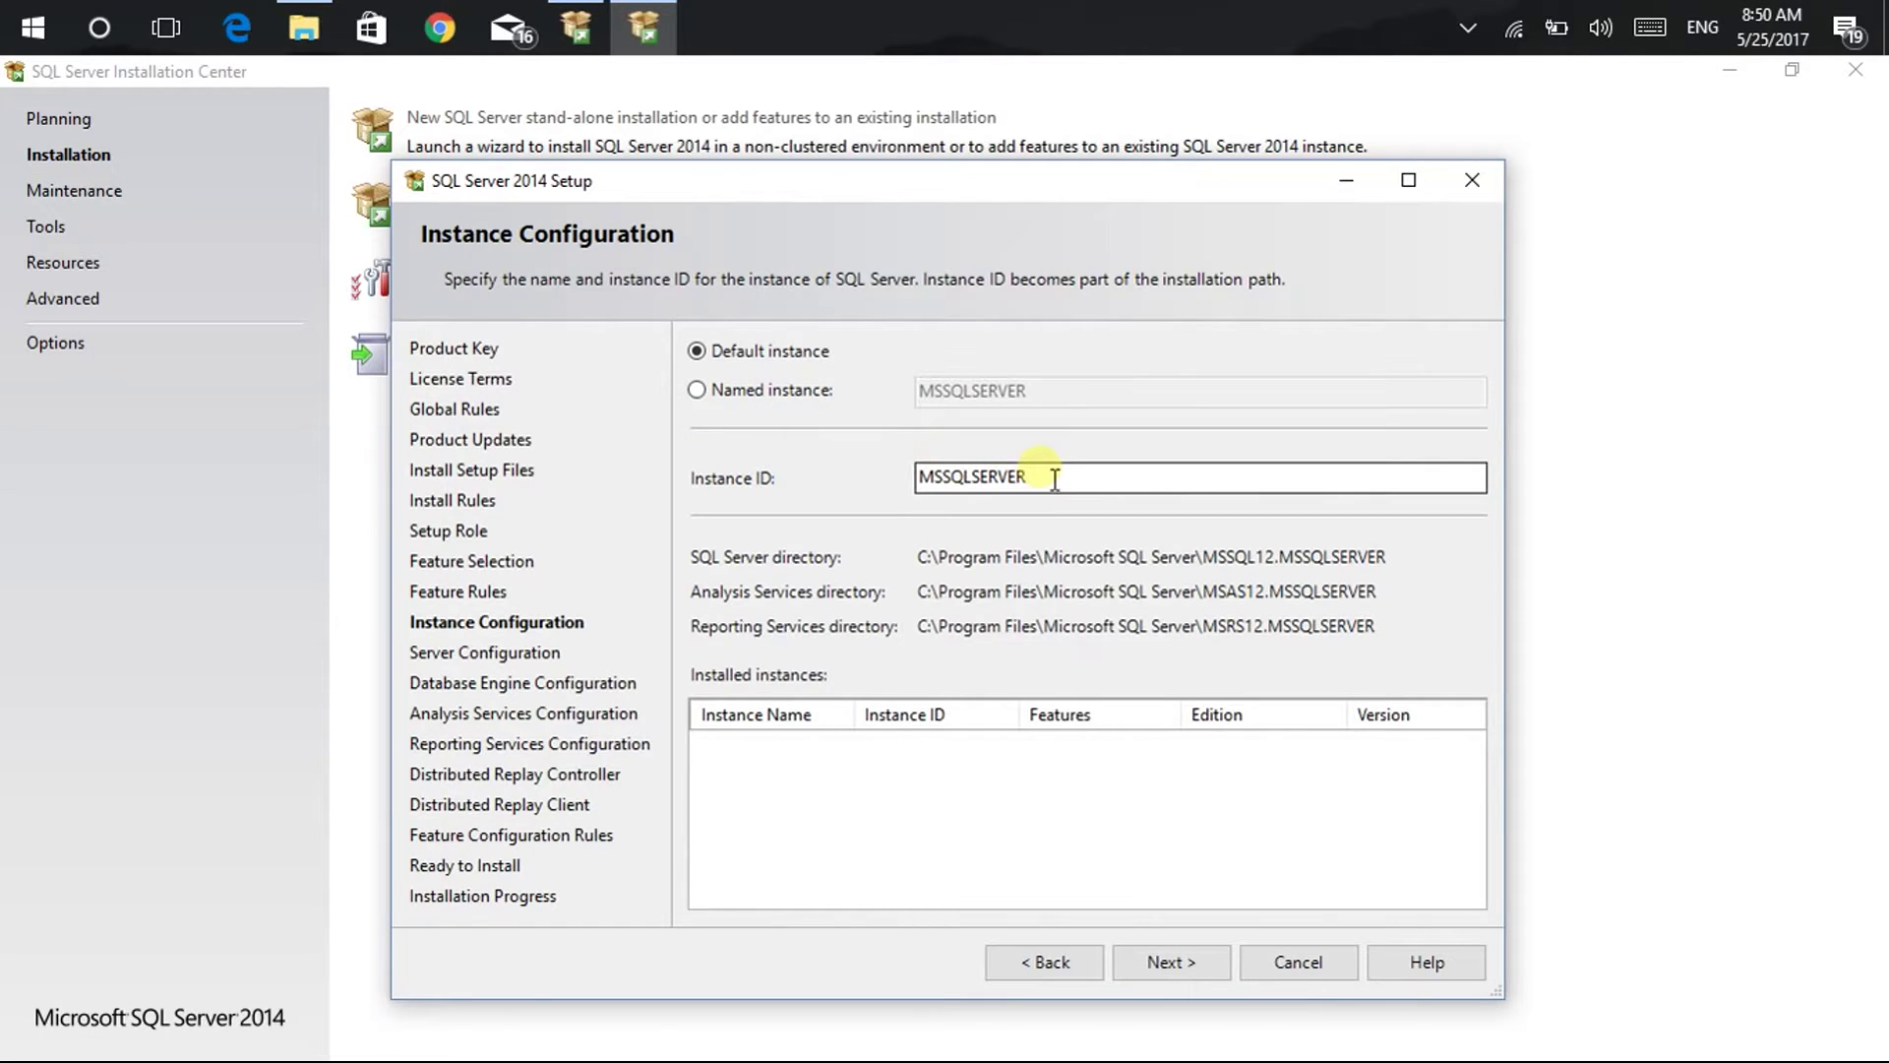
click(1063, 489)
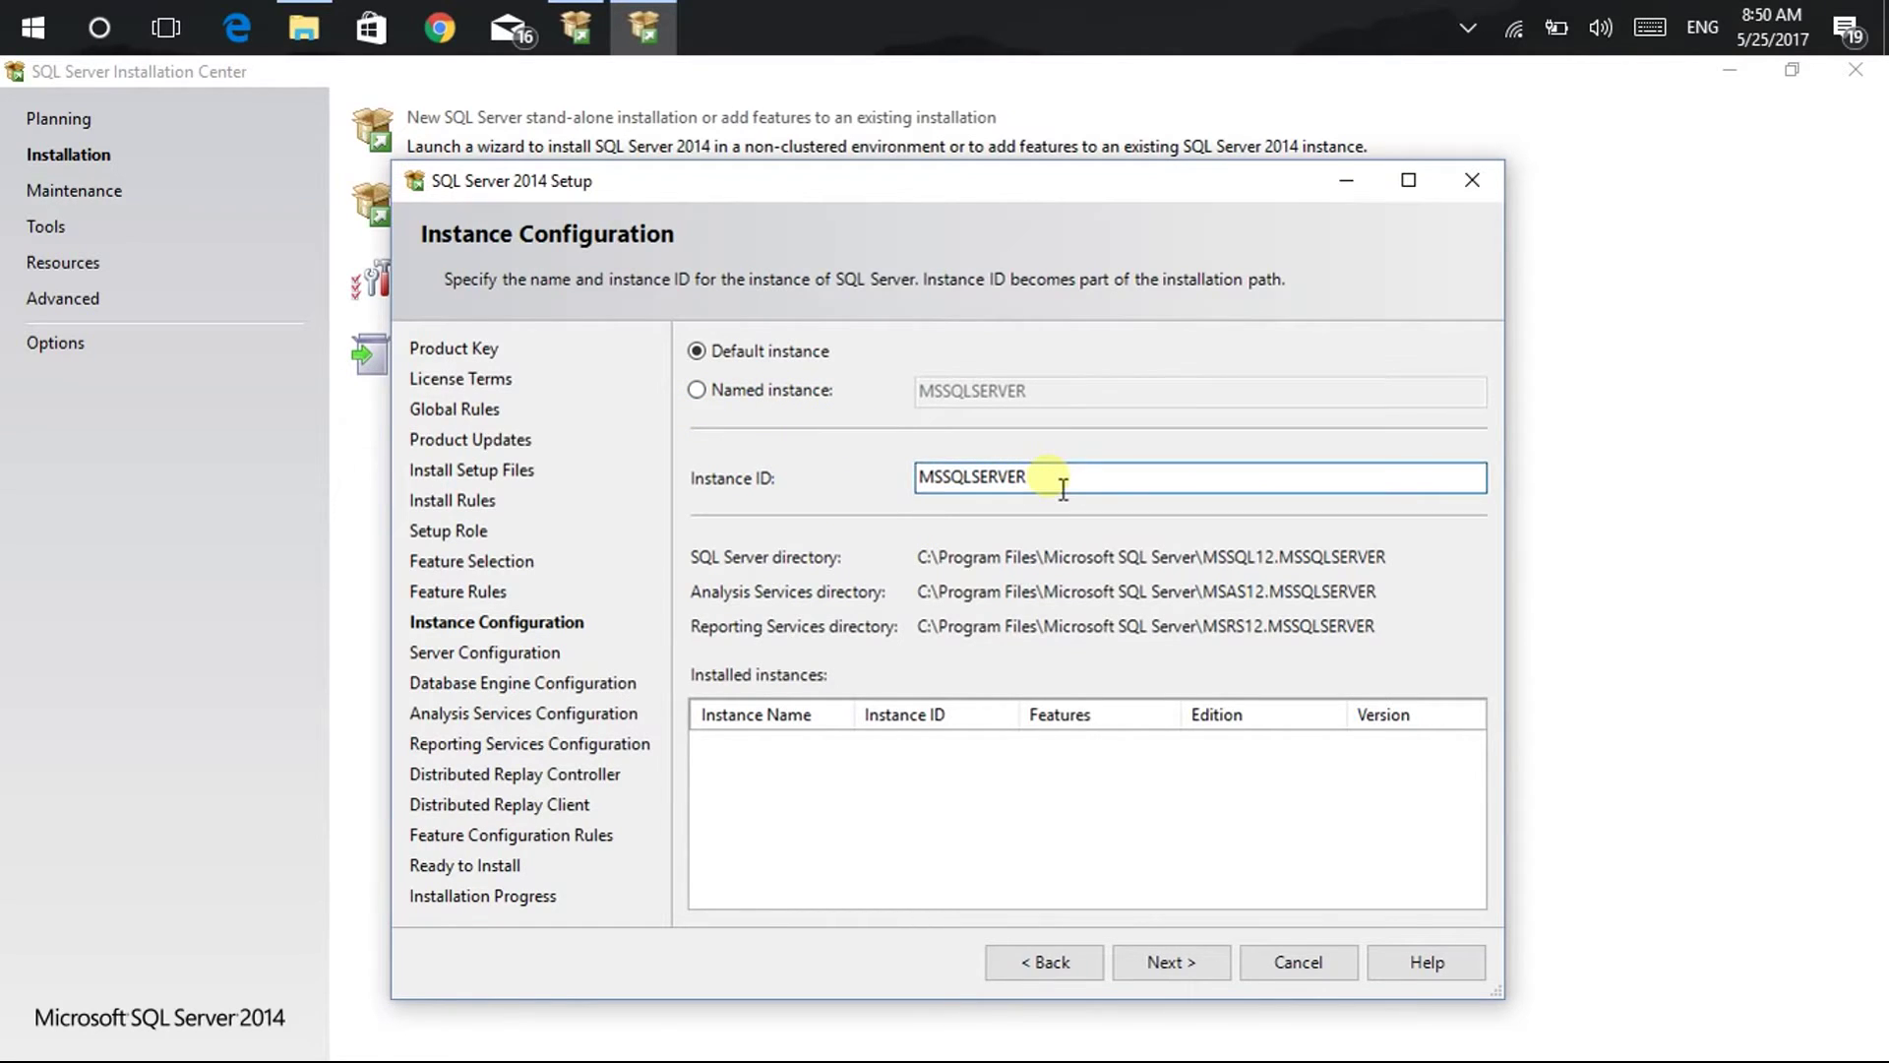
click(767, 389)
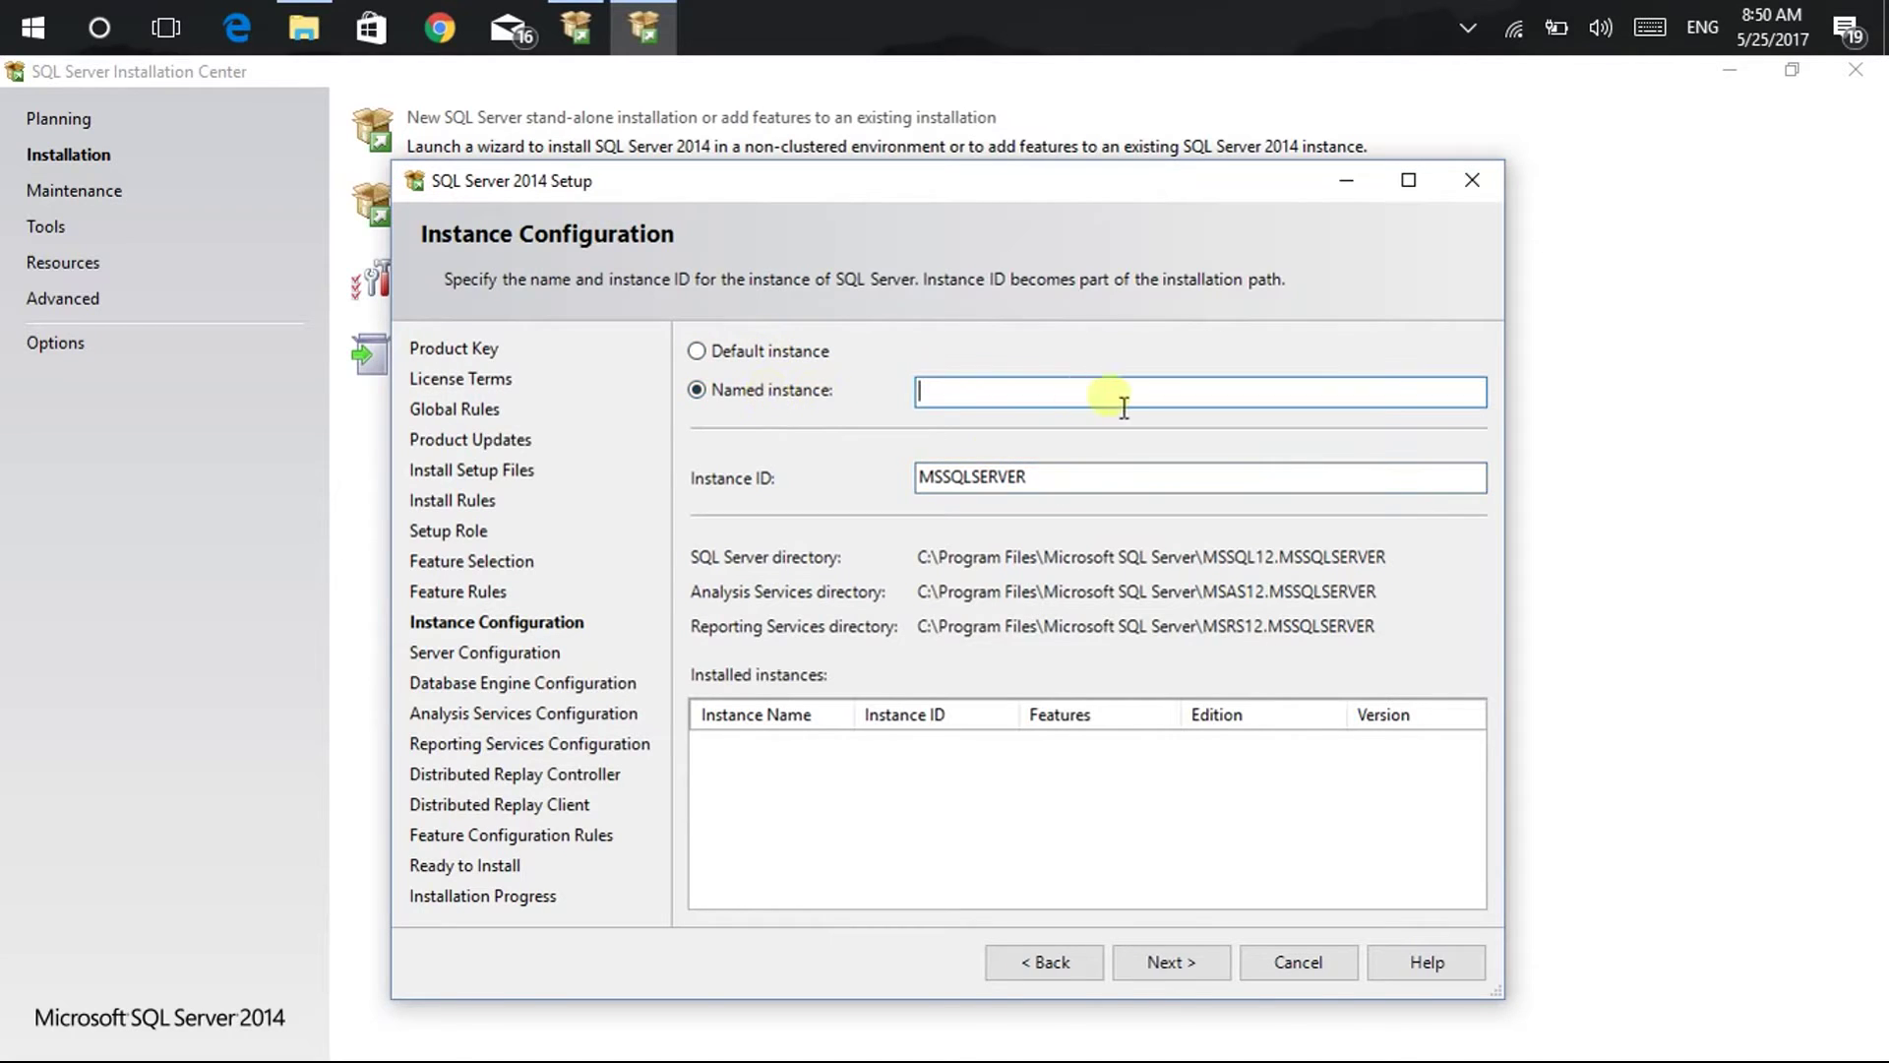
click(760, 354)
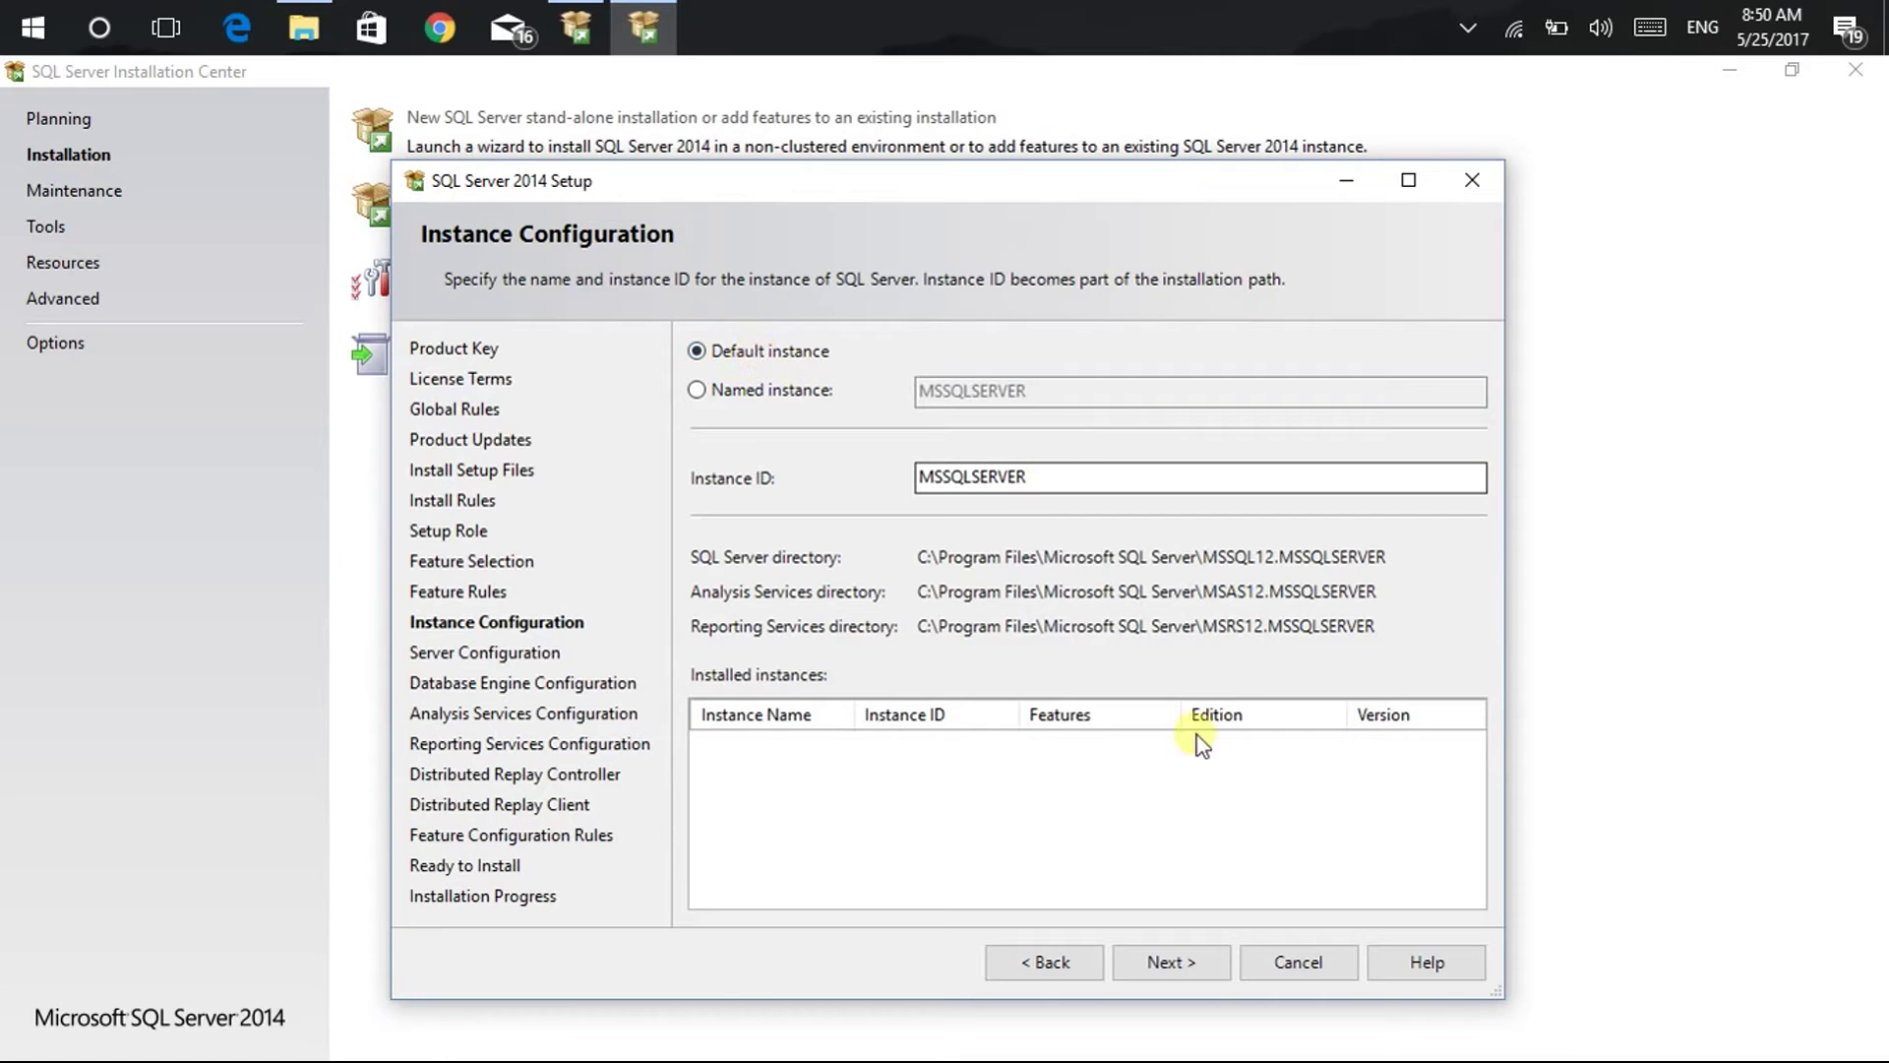
click(1167, 955)
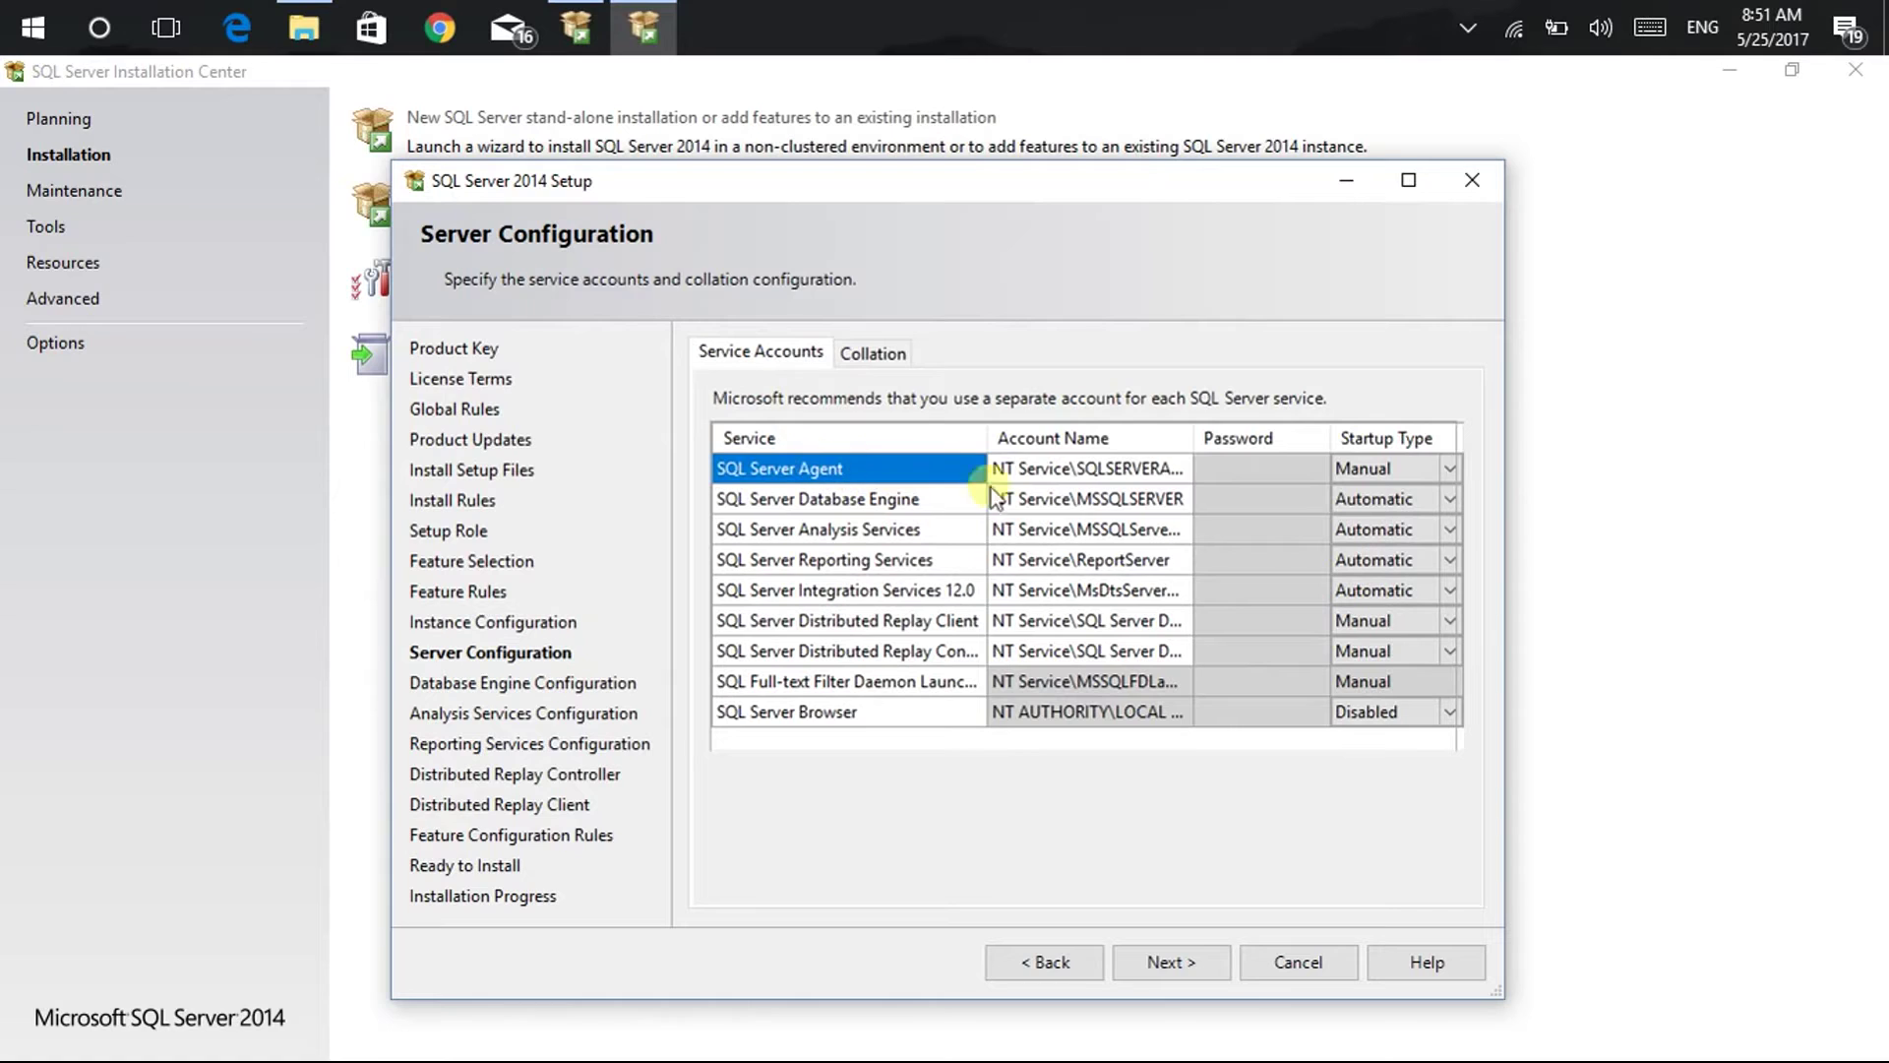
Step: Review the account names of the SQL Server Agent and Database Engine services and the collation settings
click(1182, 472)
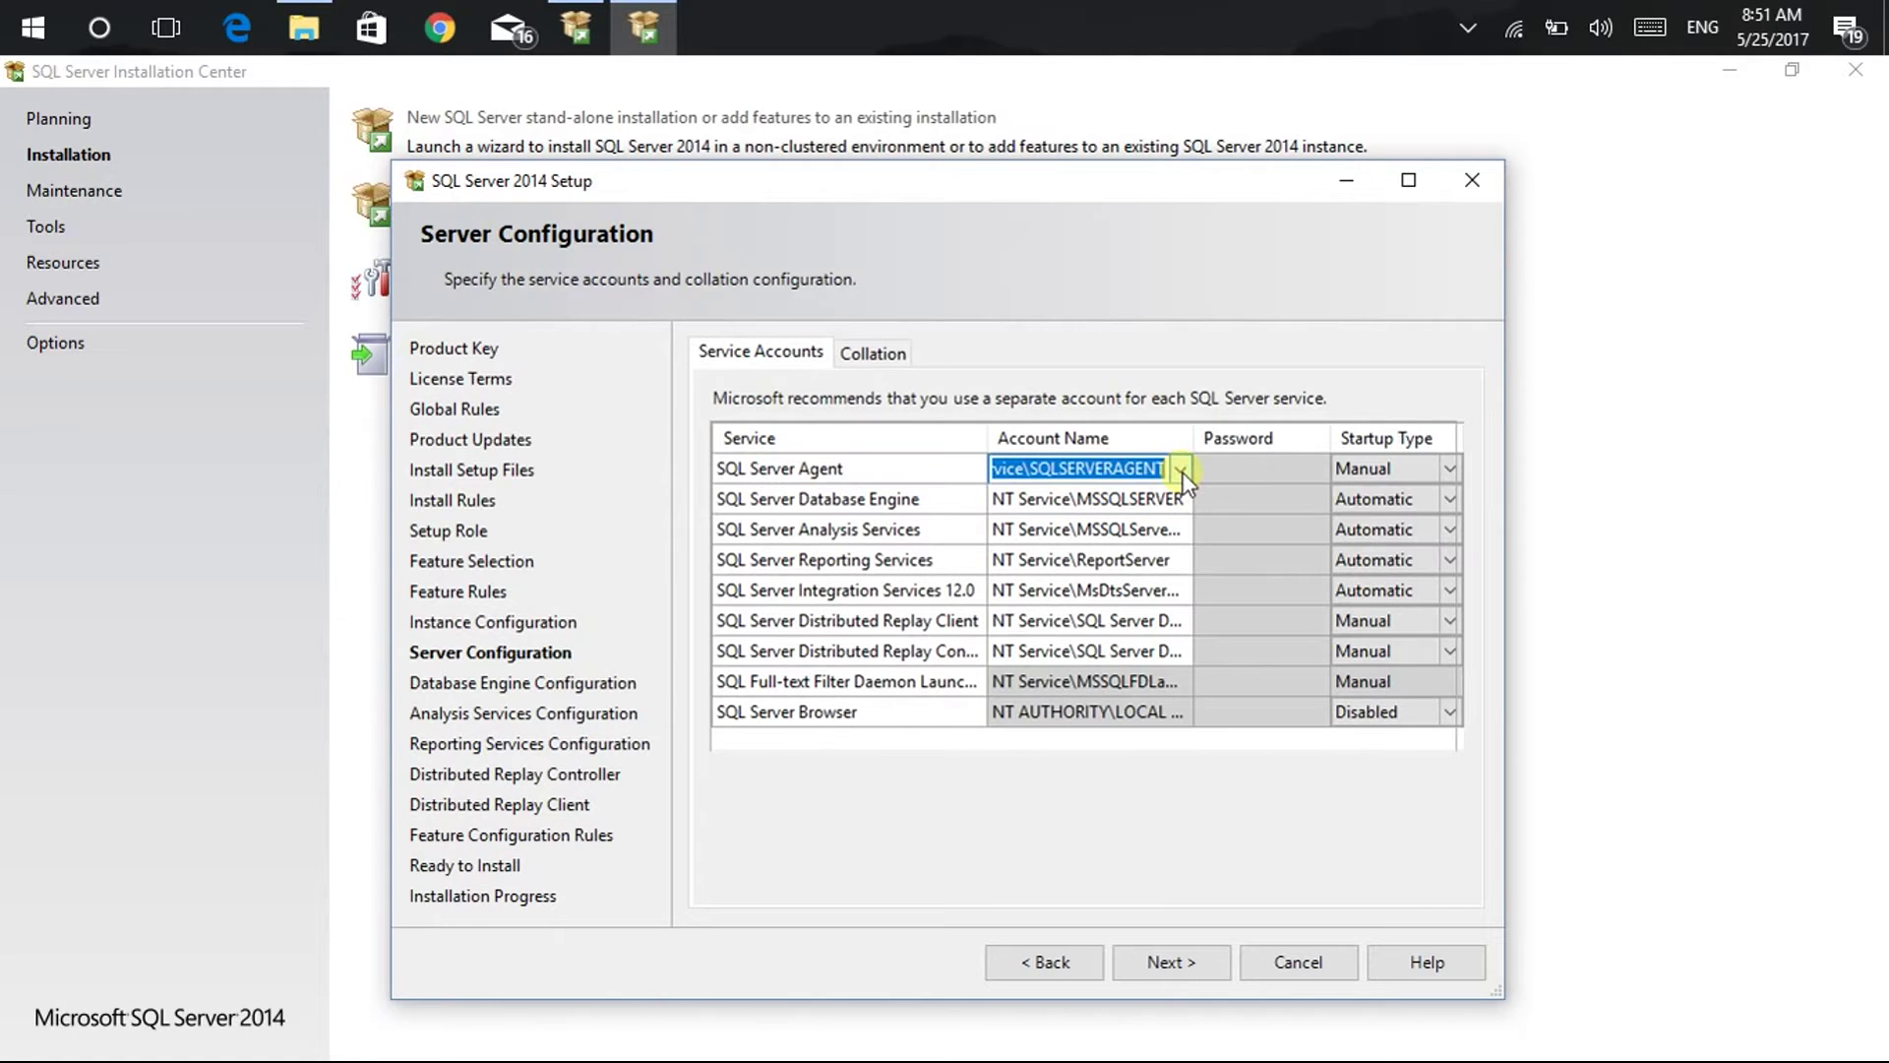
click(1037, 501)
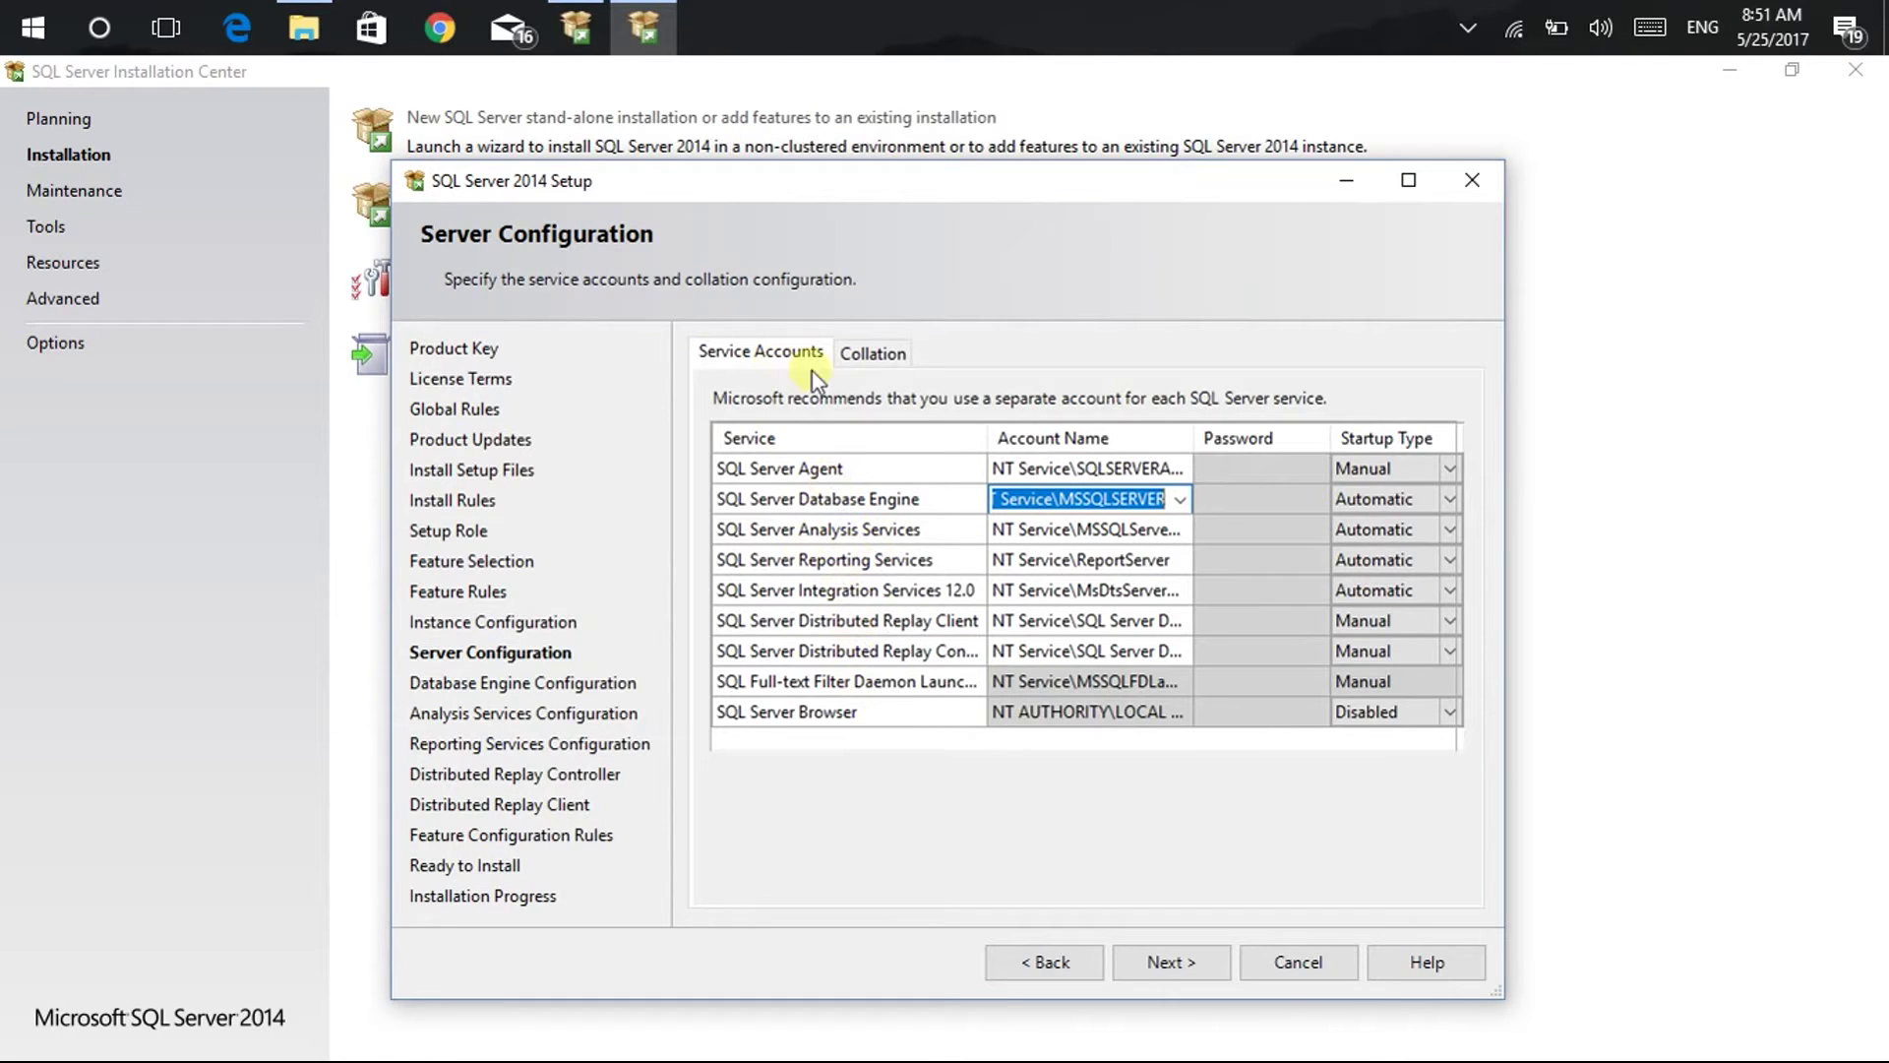
click(887, 359)
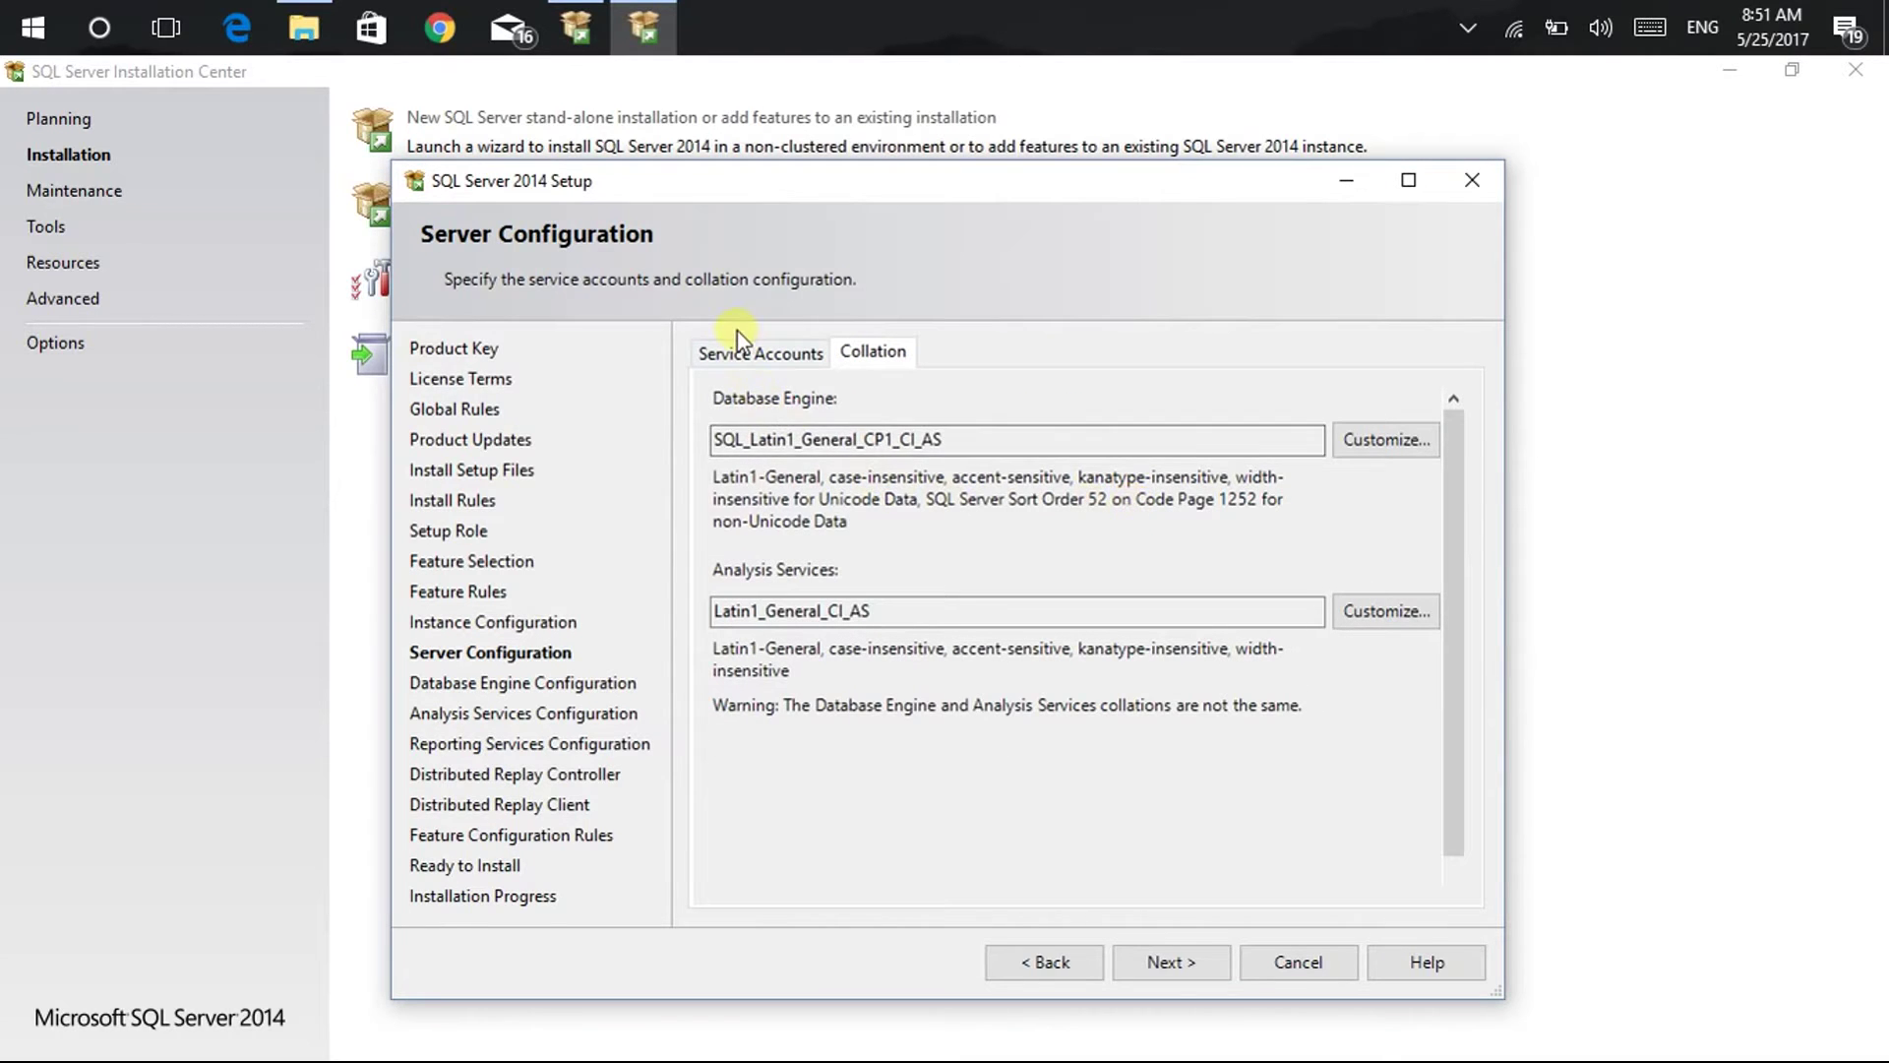
Step: Continue to the Database Engine configuration, choose Windows authentication mode, and specify the current user as SQL Server administrator
click(723, 354)
click(1197, 964)
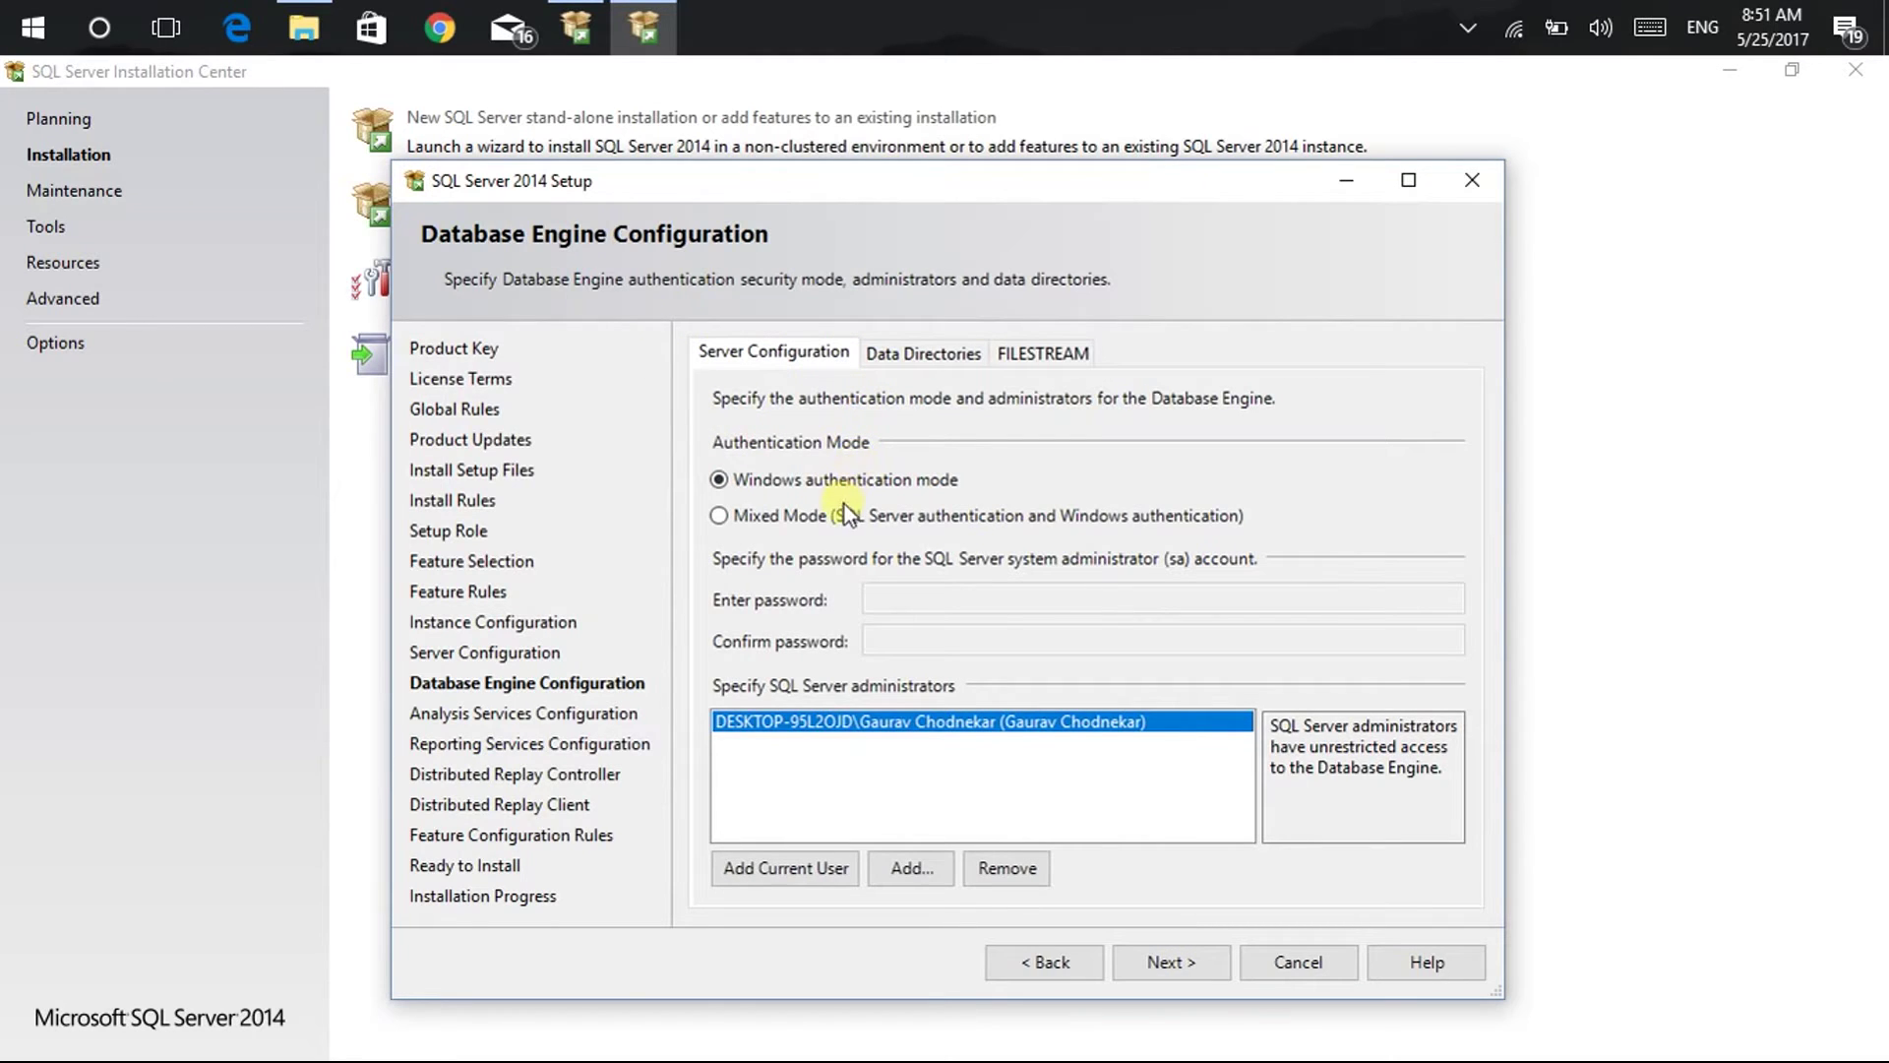
click(776, 514)
click(771, 478)
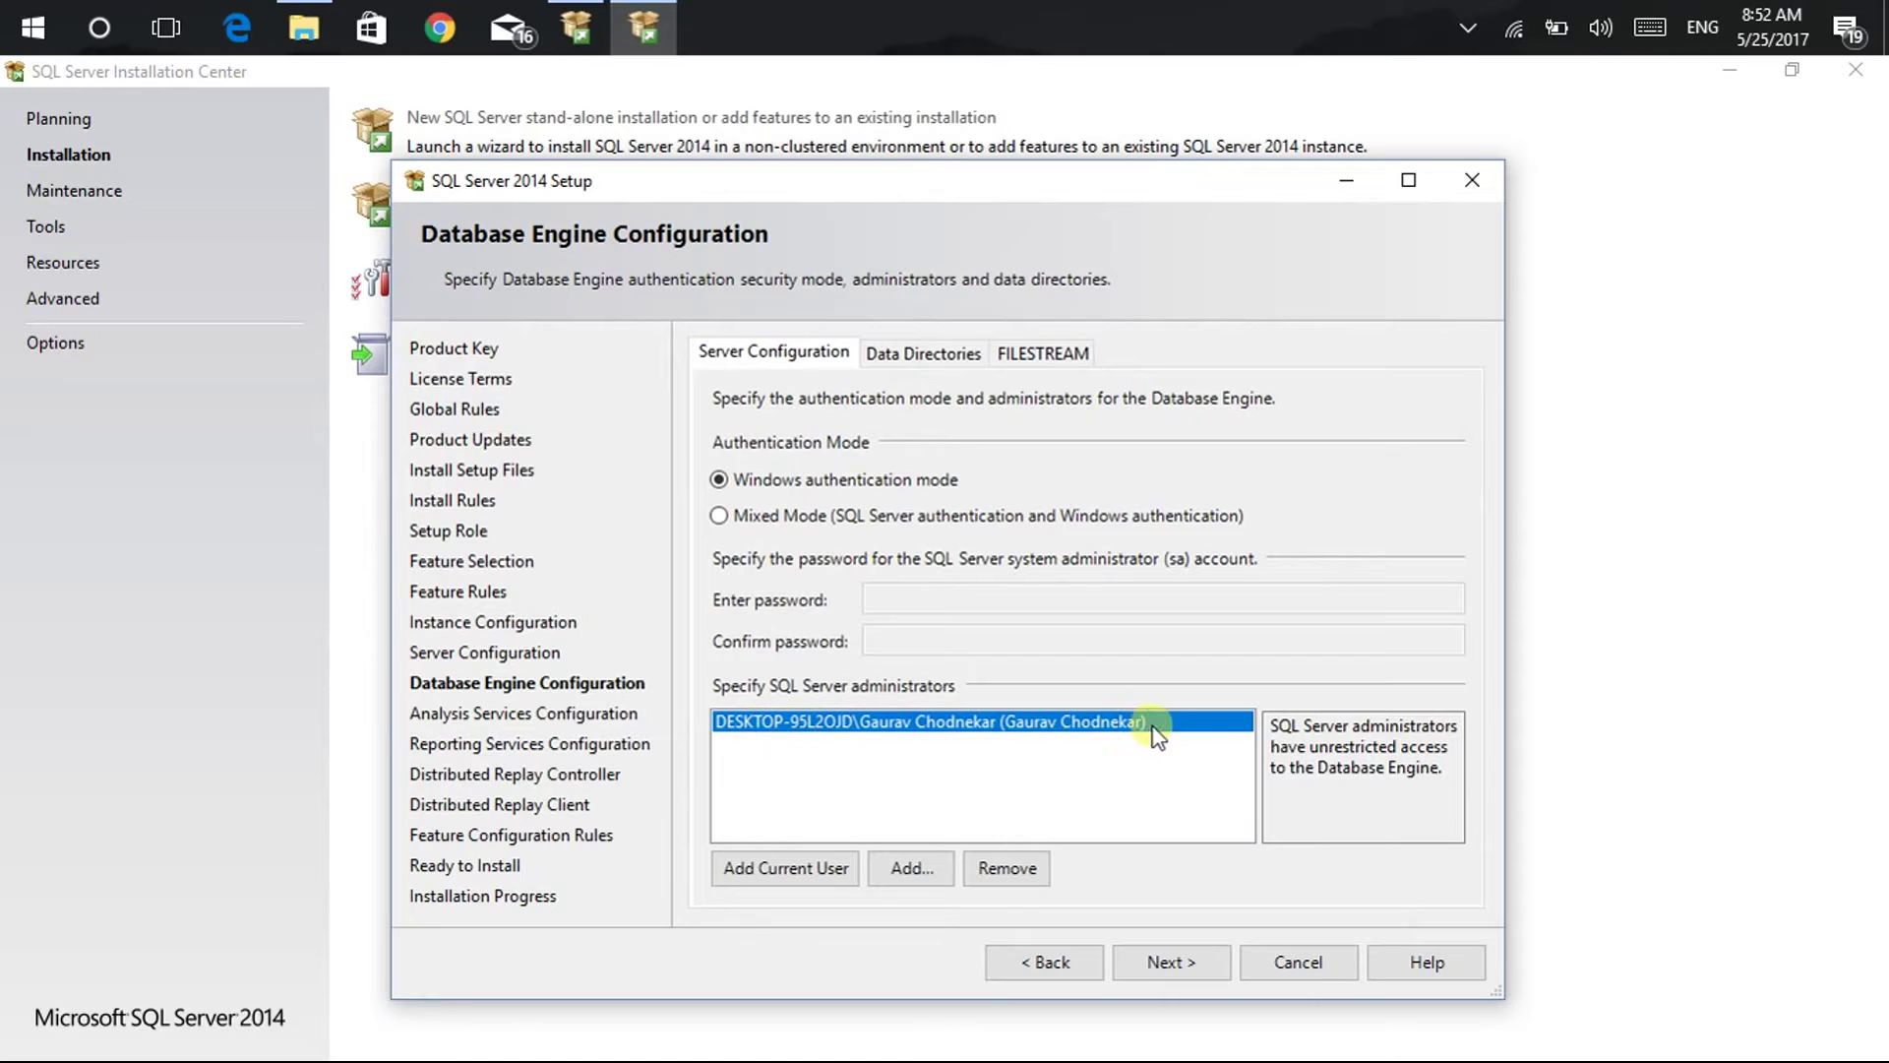
click(745, 889)
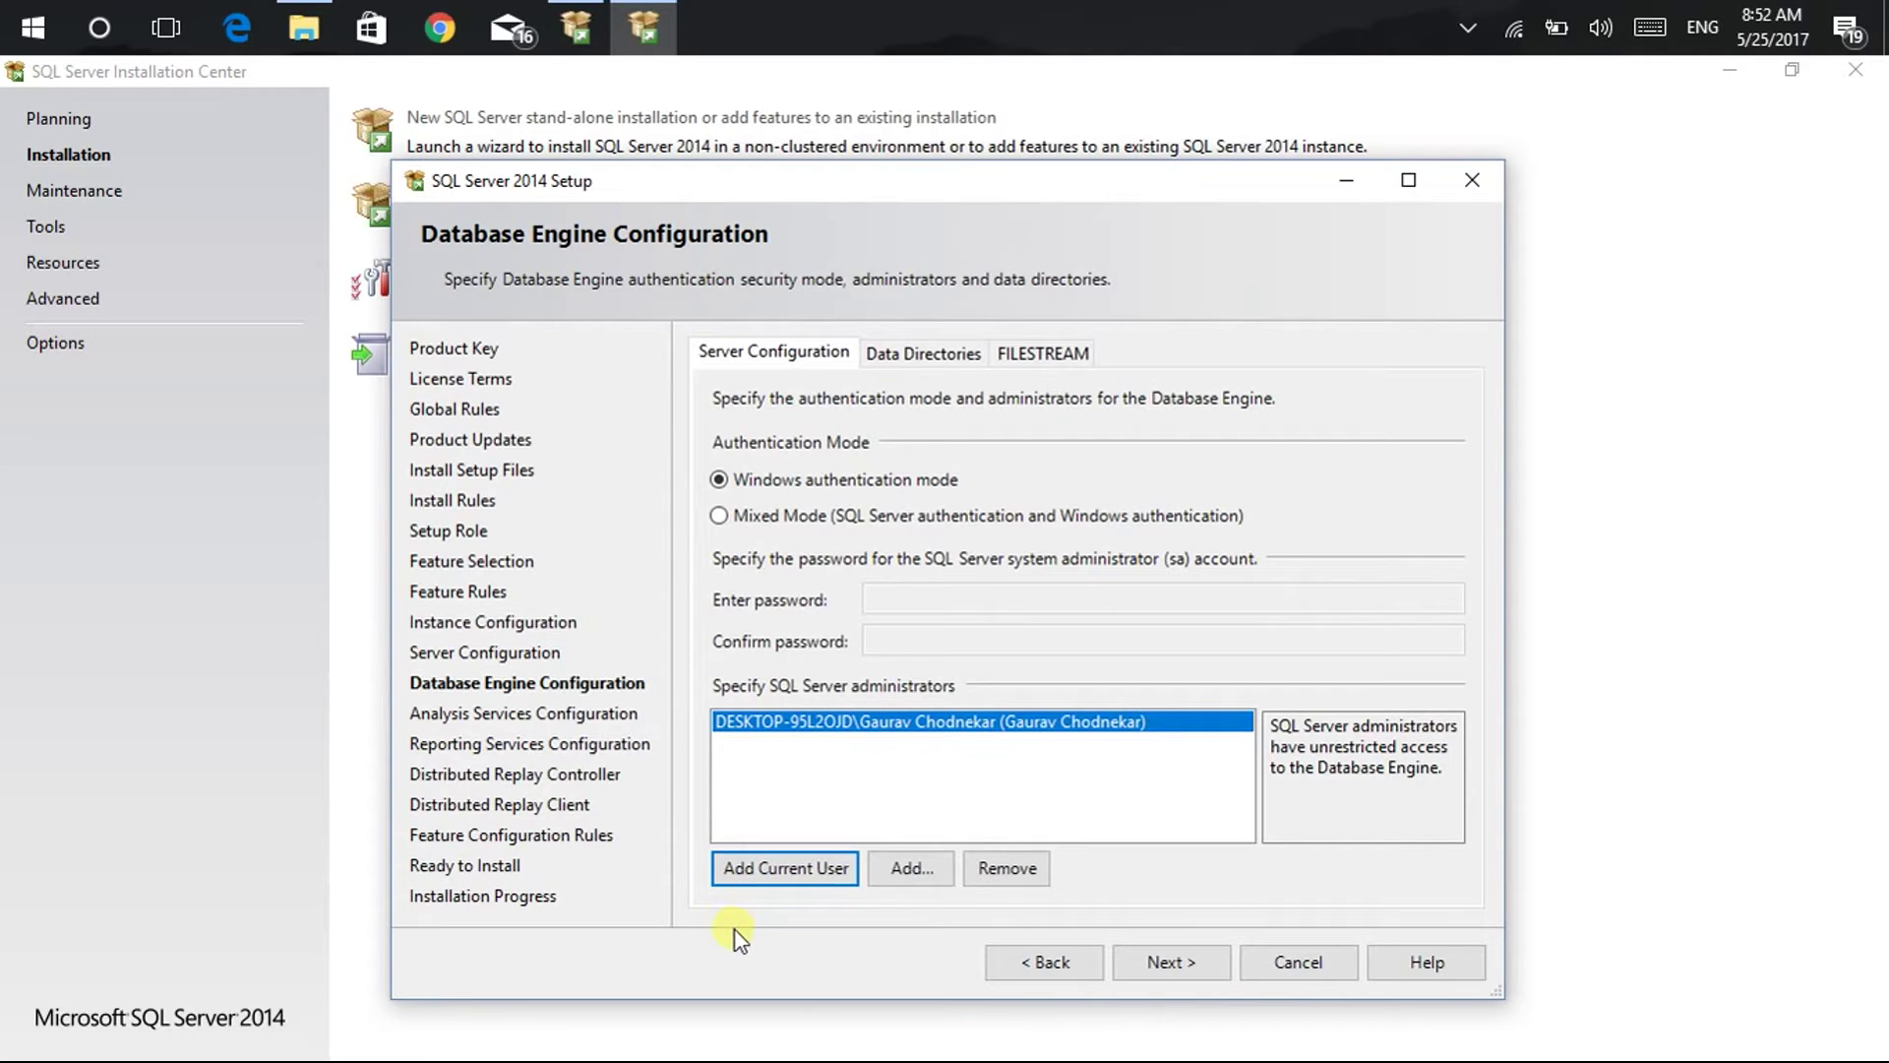
Step: Examine the object types and search locations offered for adding other users or groups as administrators, and close the selection without adding anyone
click(872, 871)
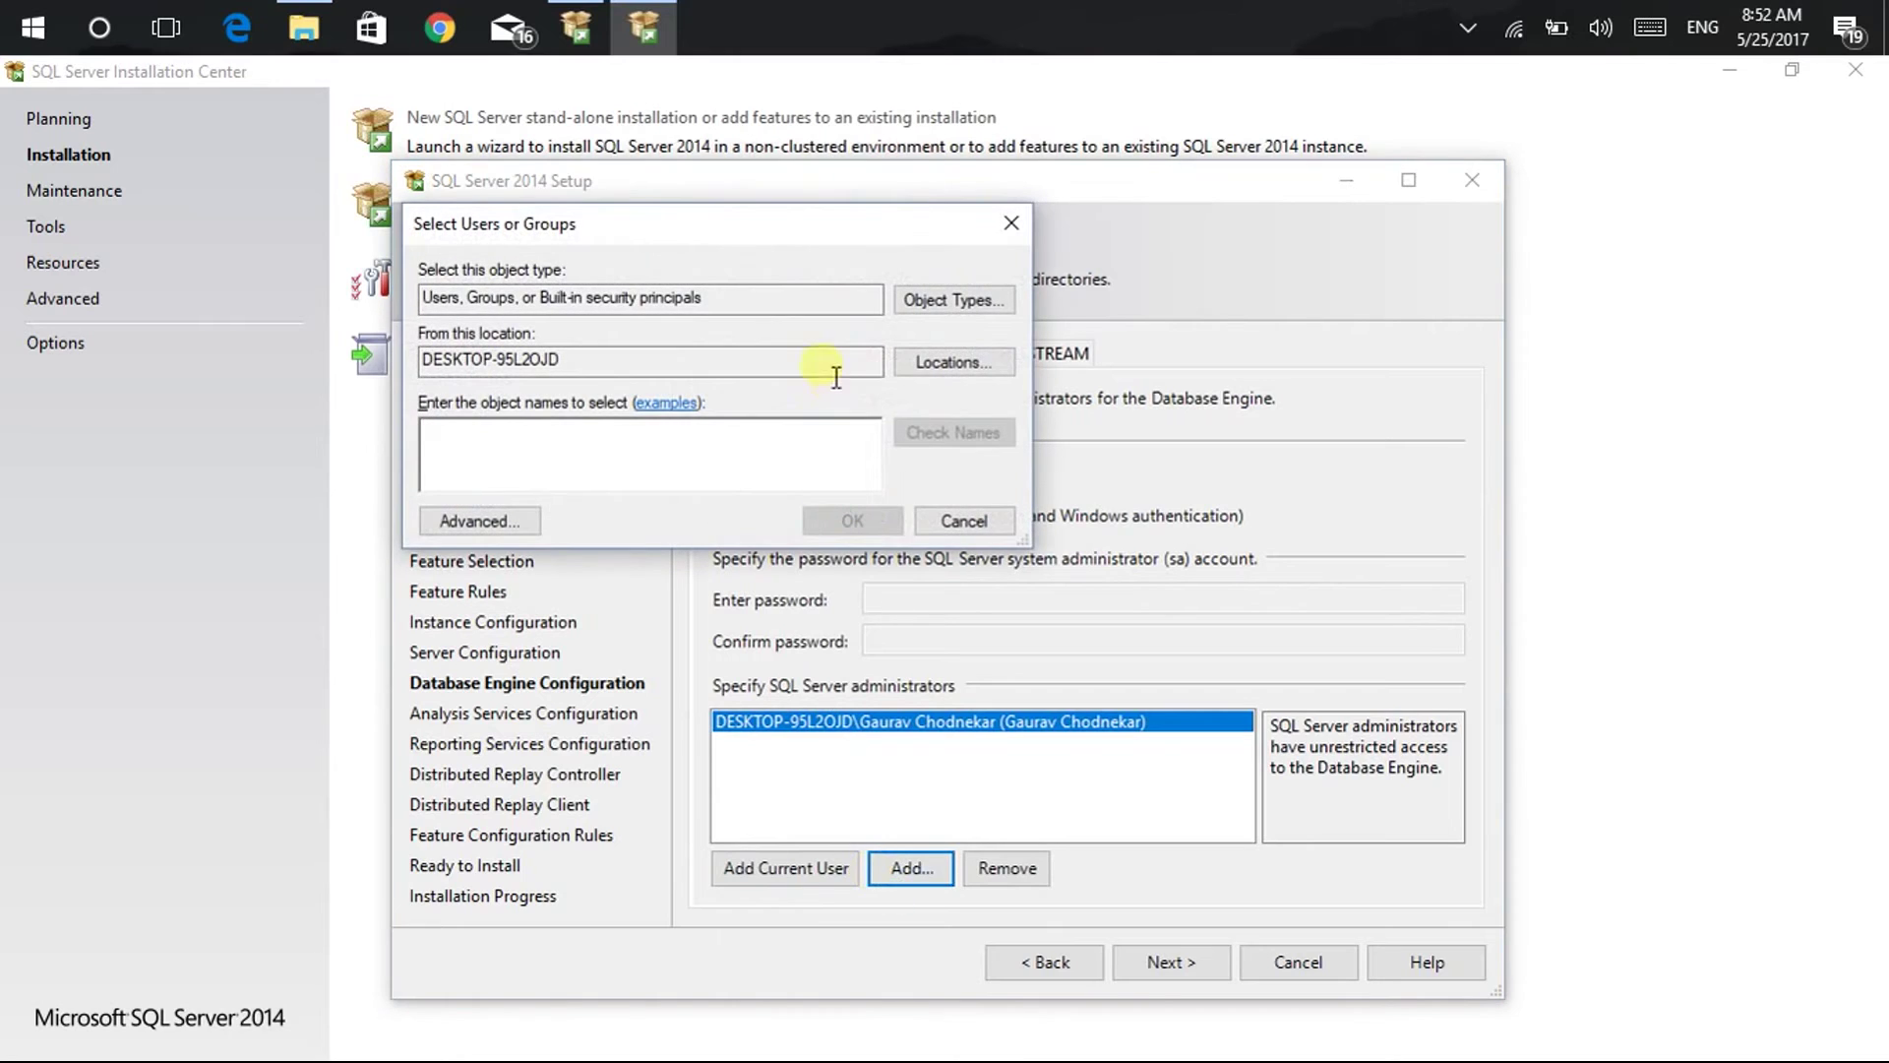
click(686, 297)
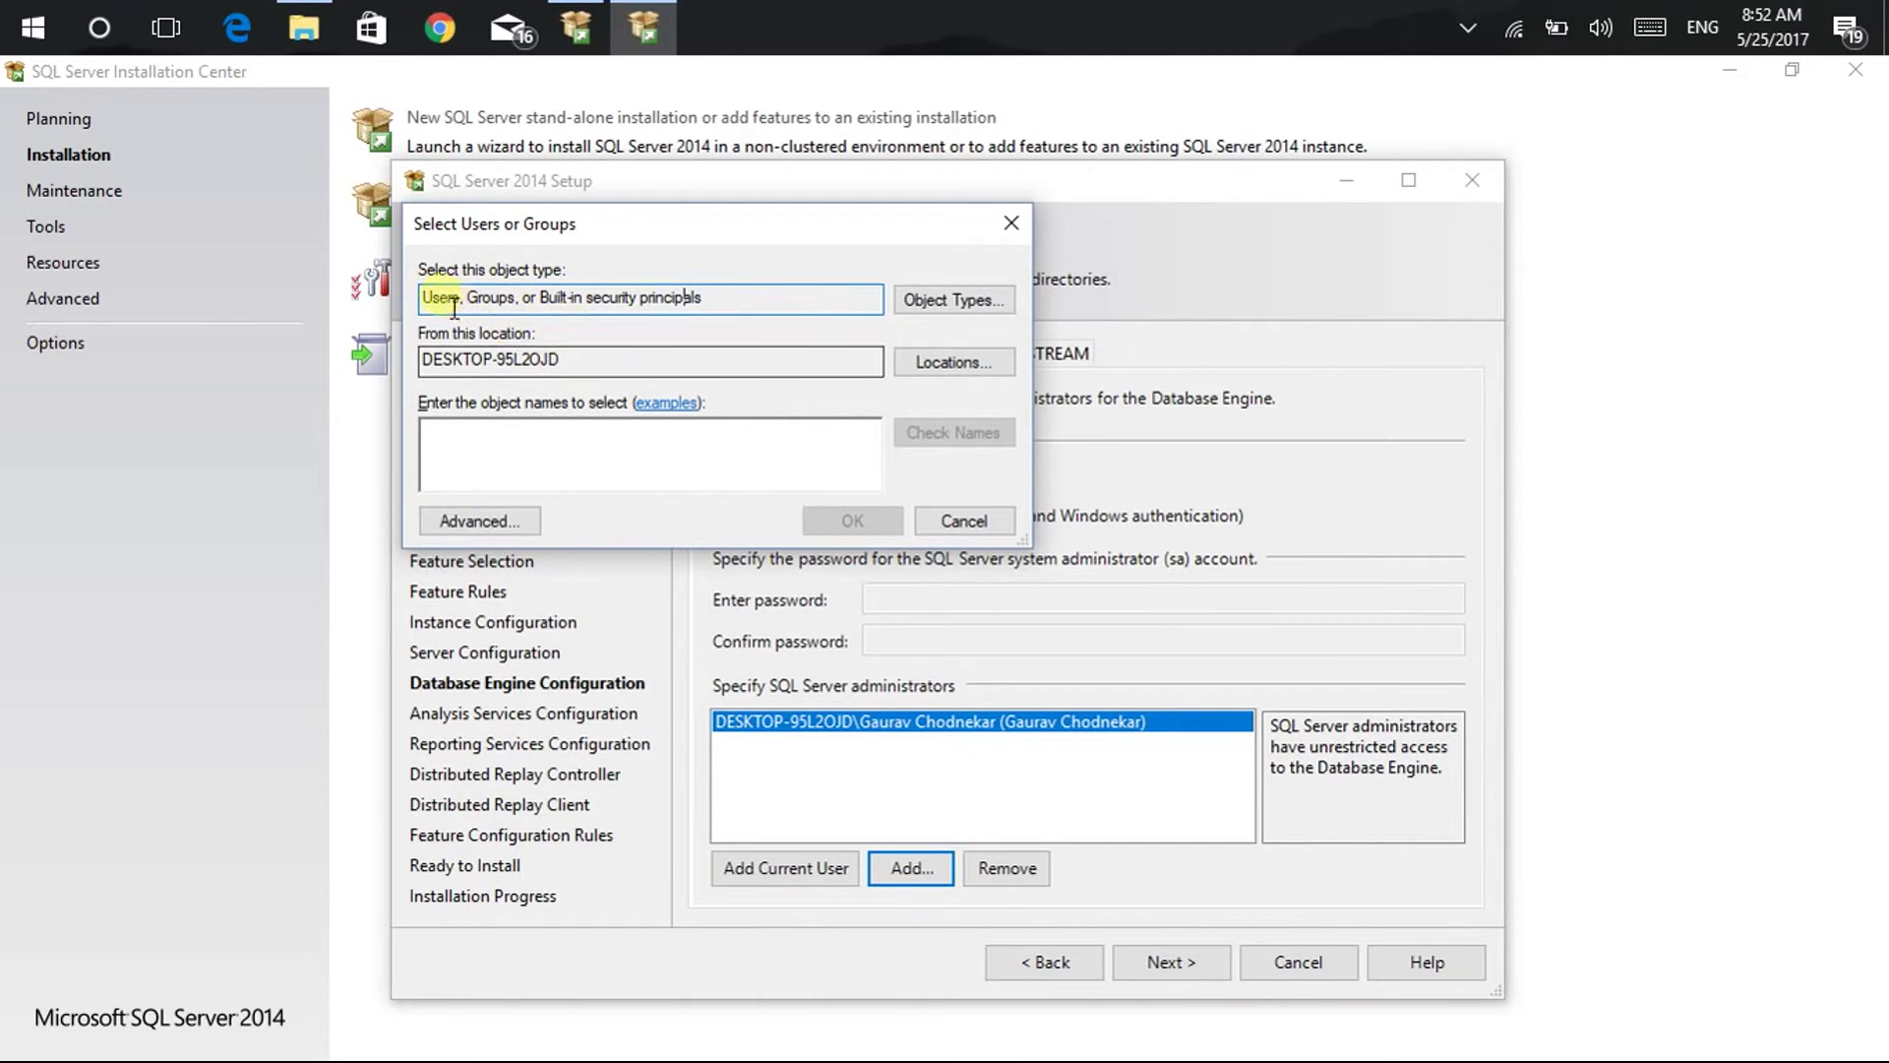
drag(731, 300, 399, 291)
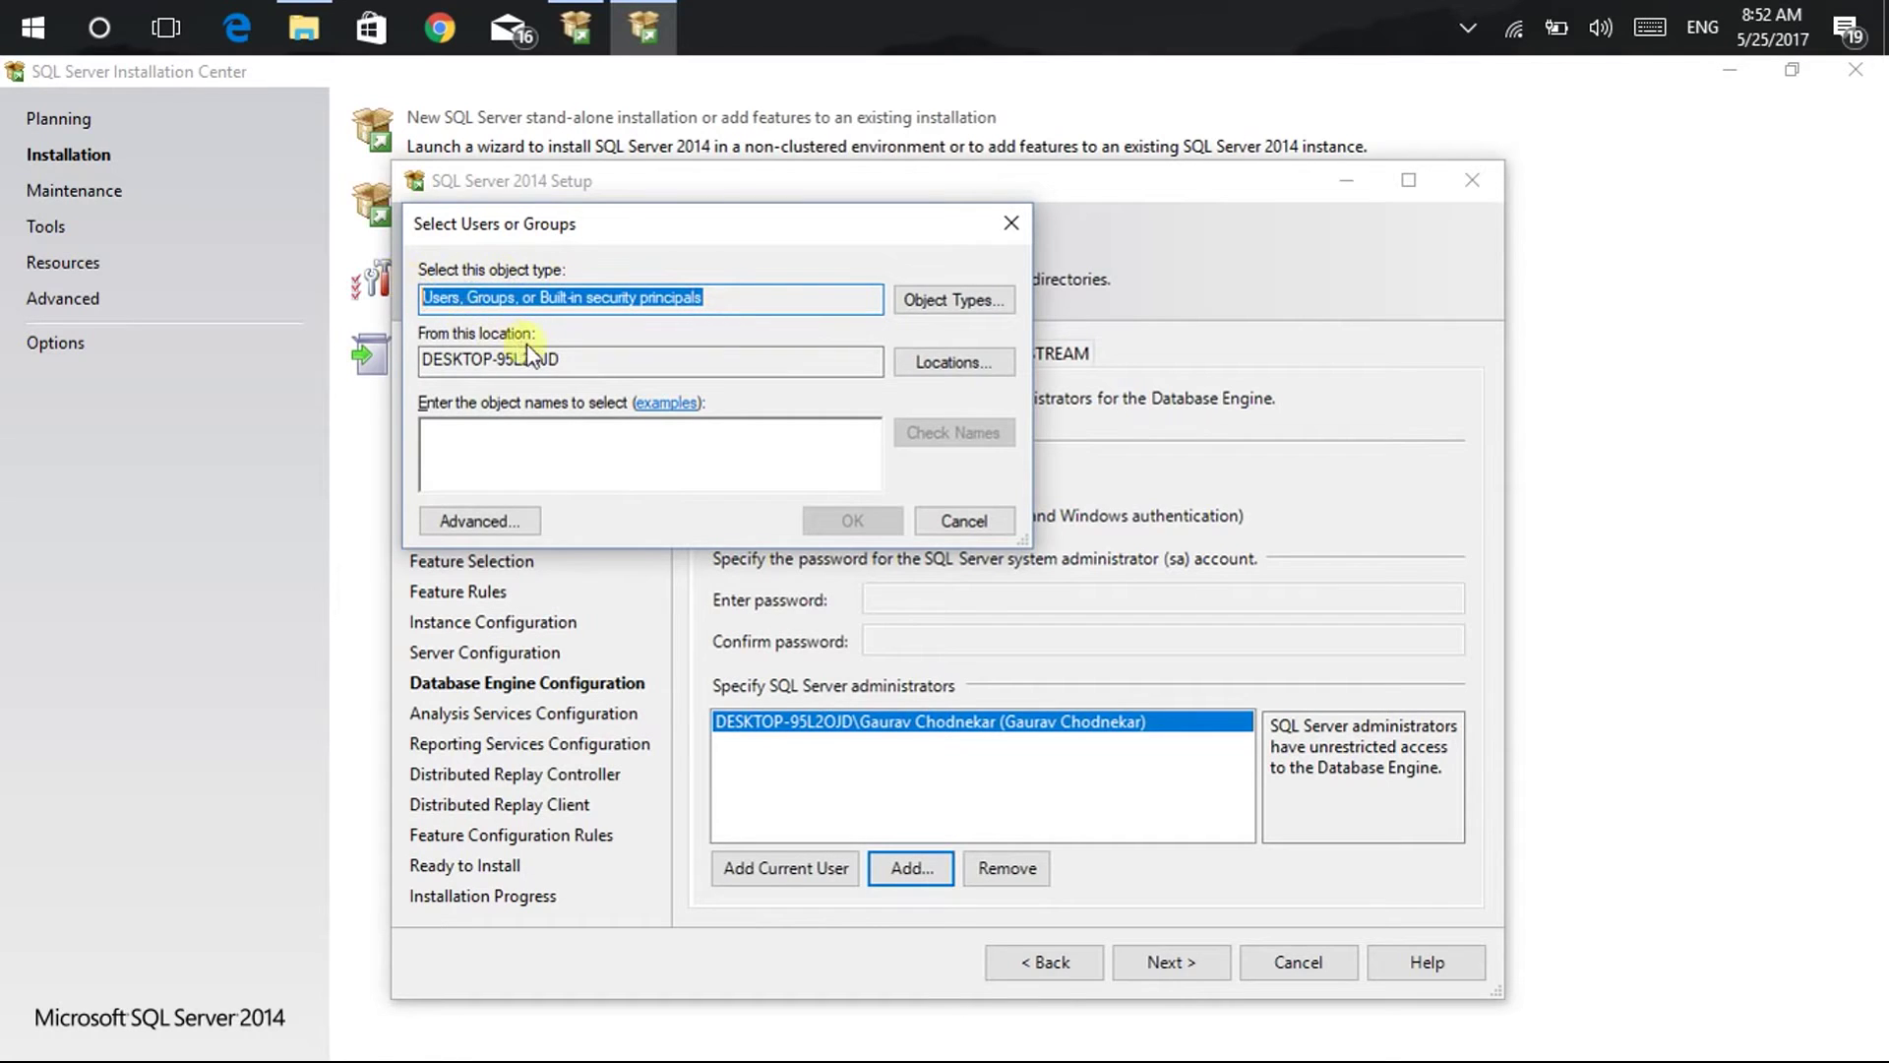
click(575, 366)
drag(575, 366, 339, 359)
click(568, 438)
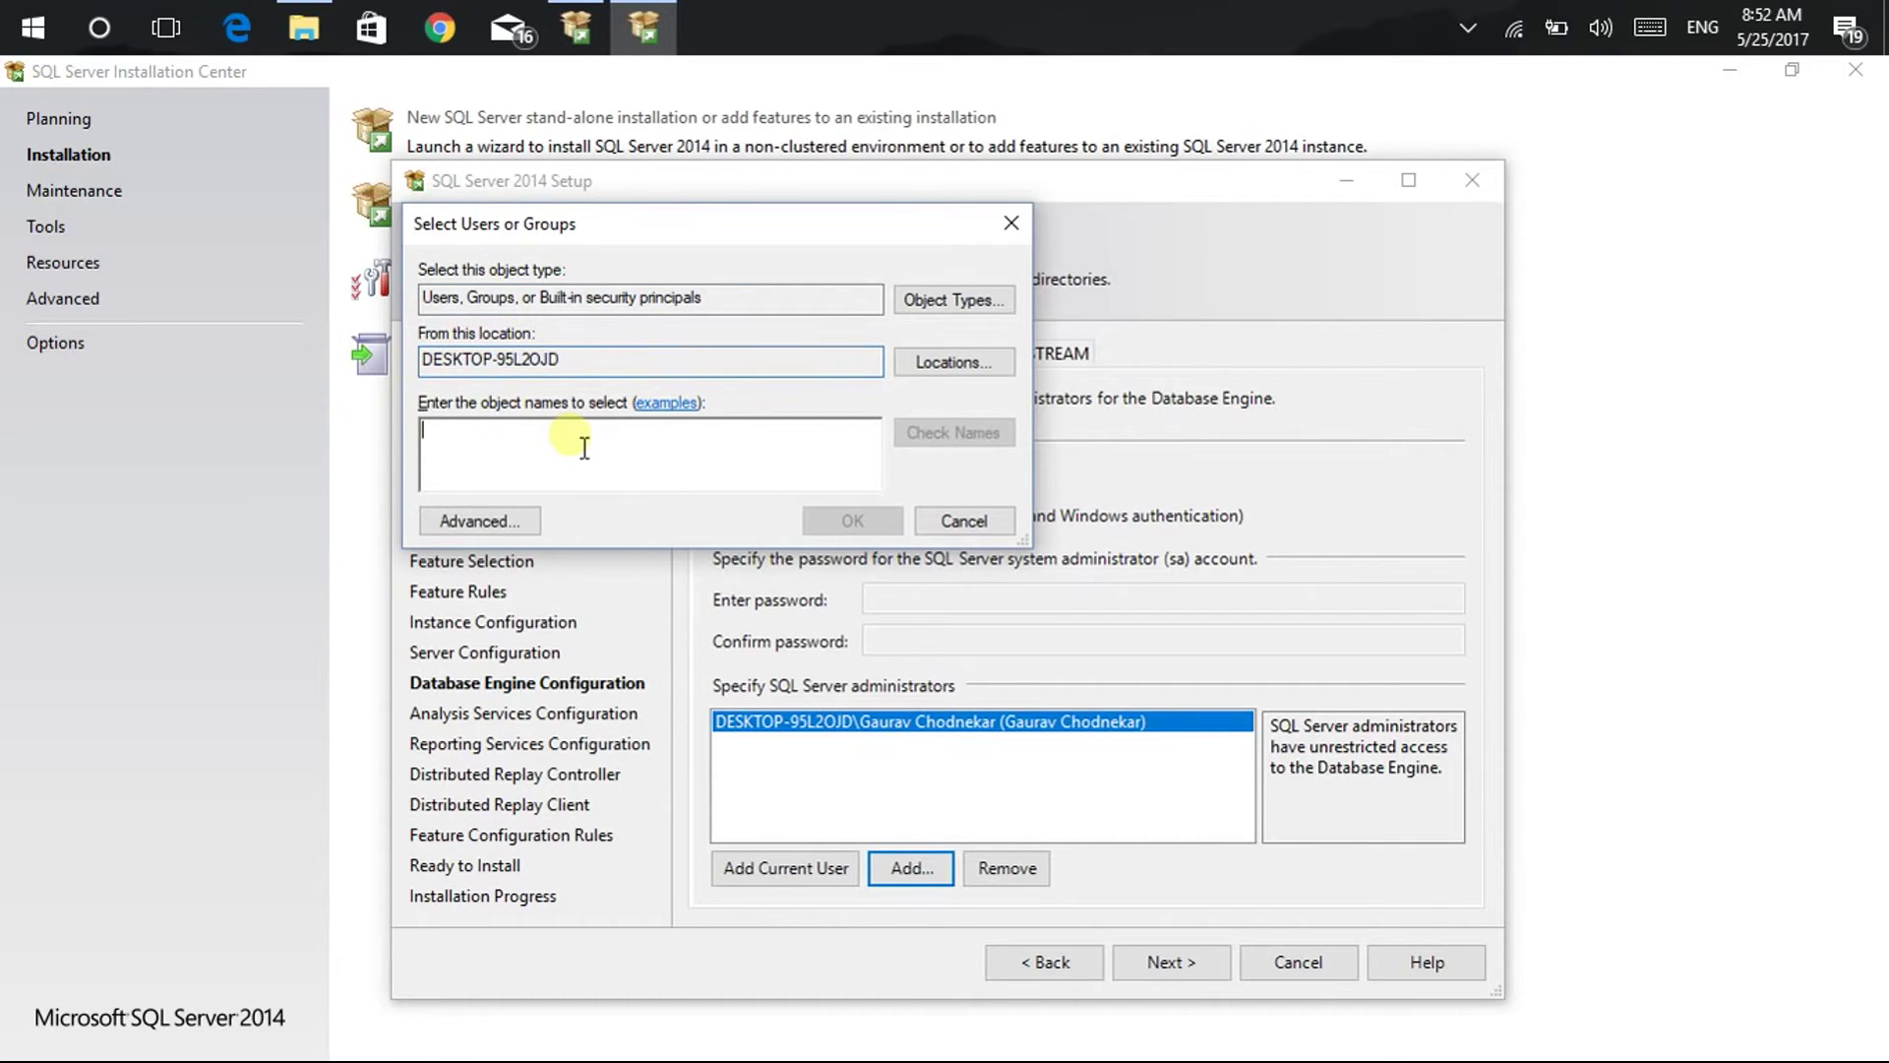
click(907, 300)
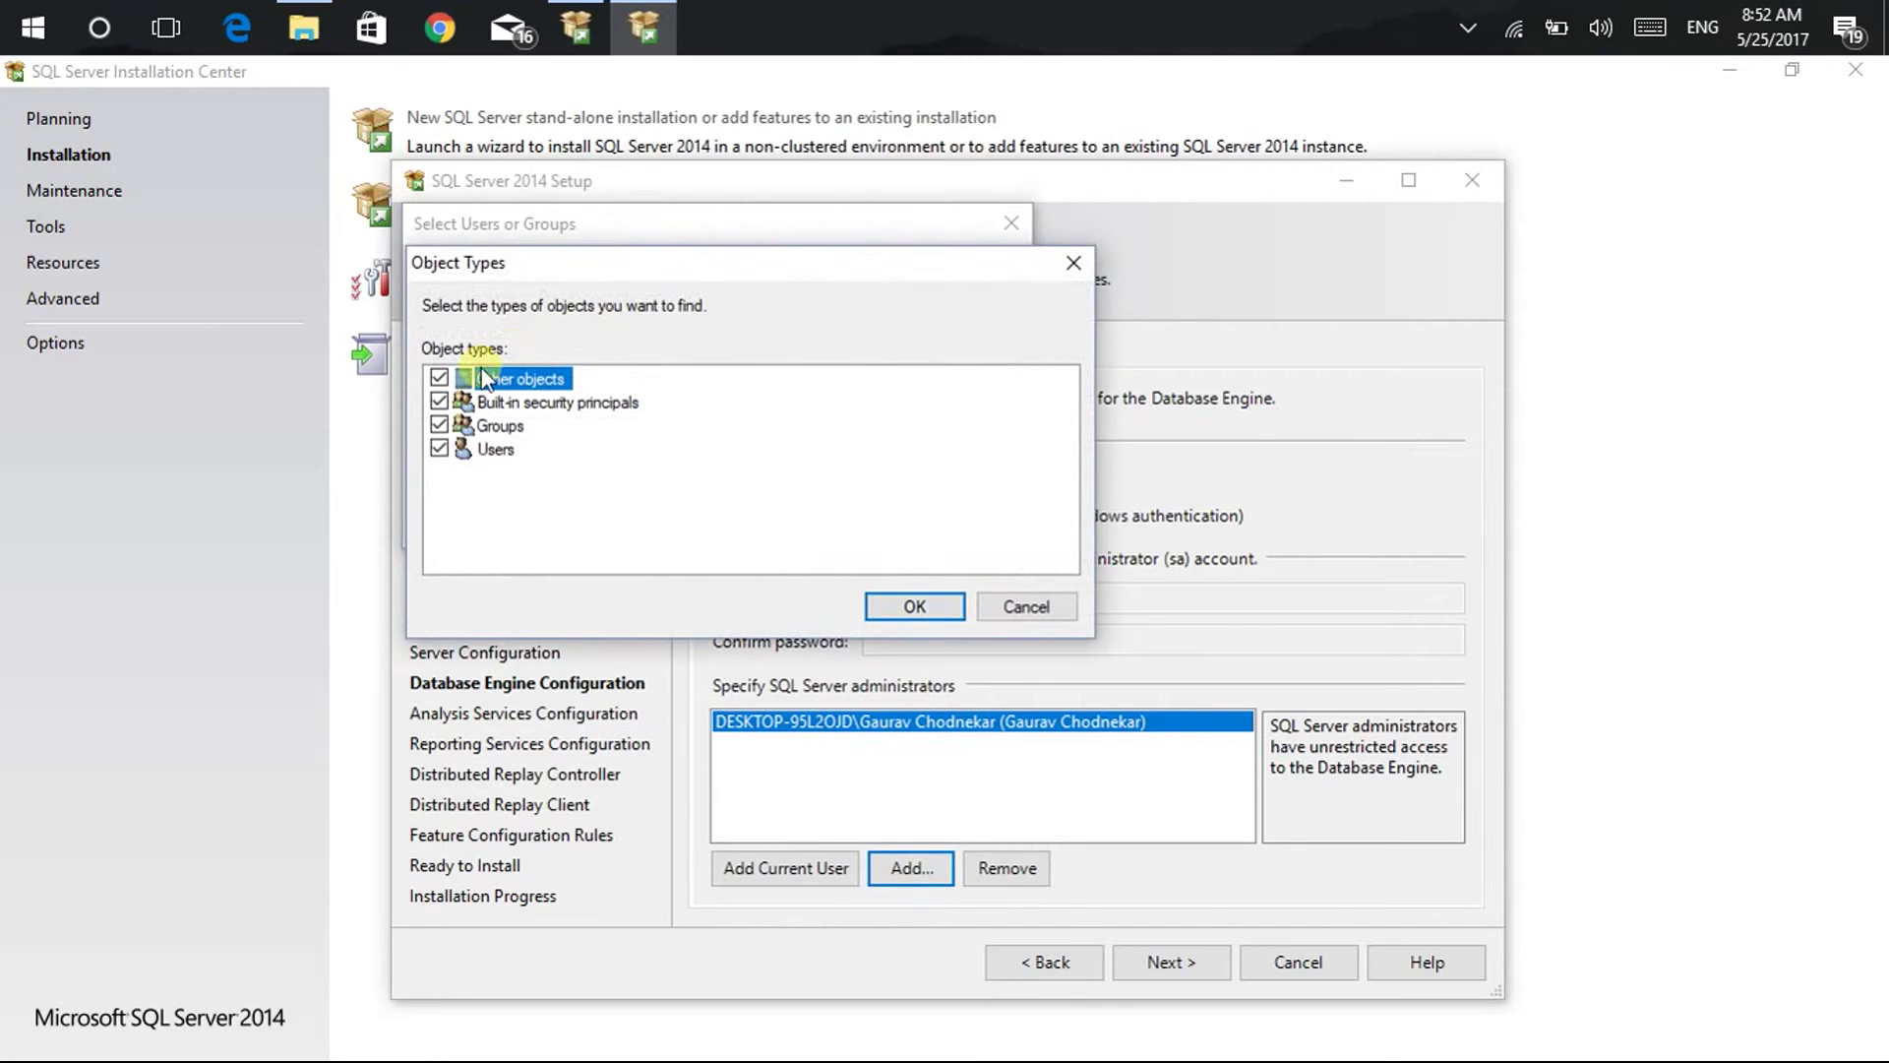
click(1028, 607)
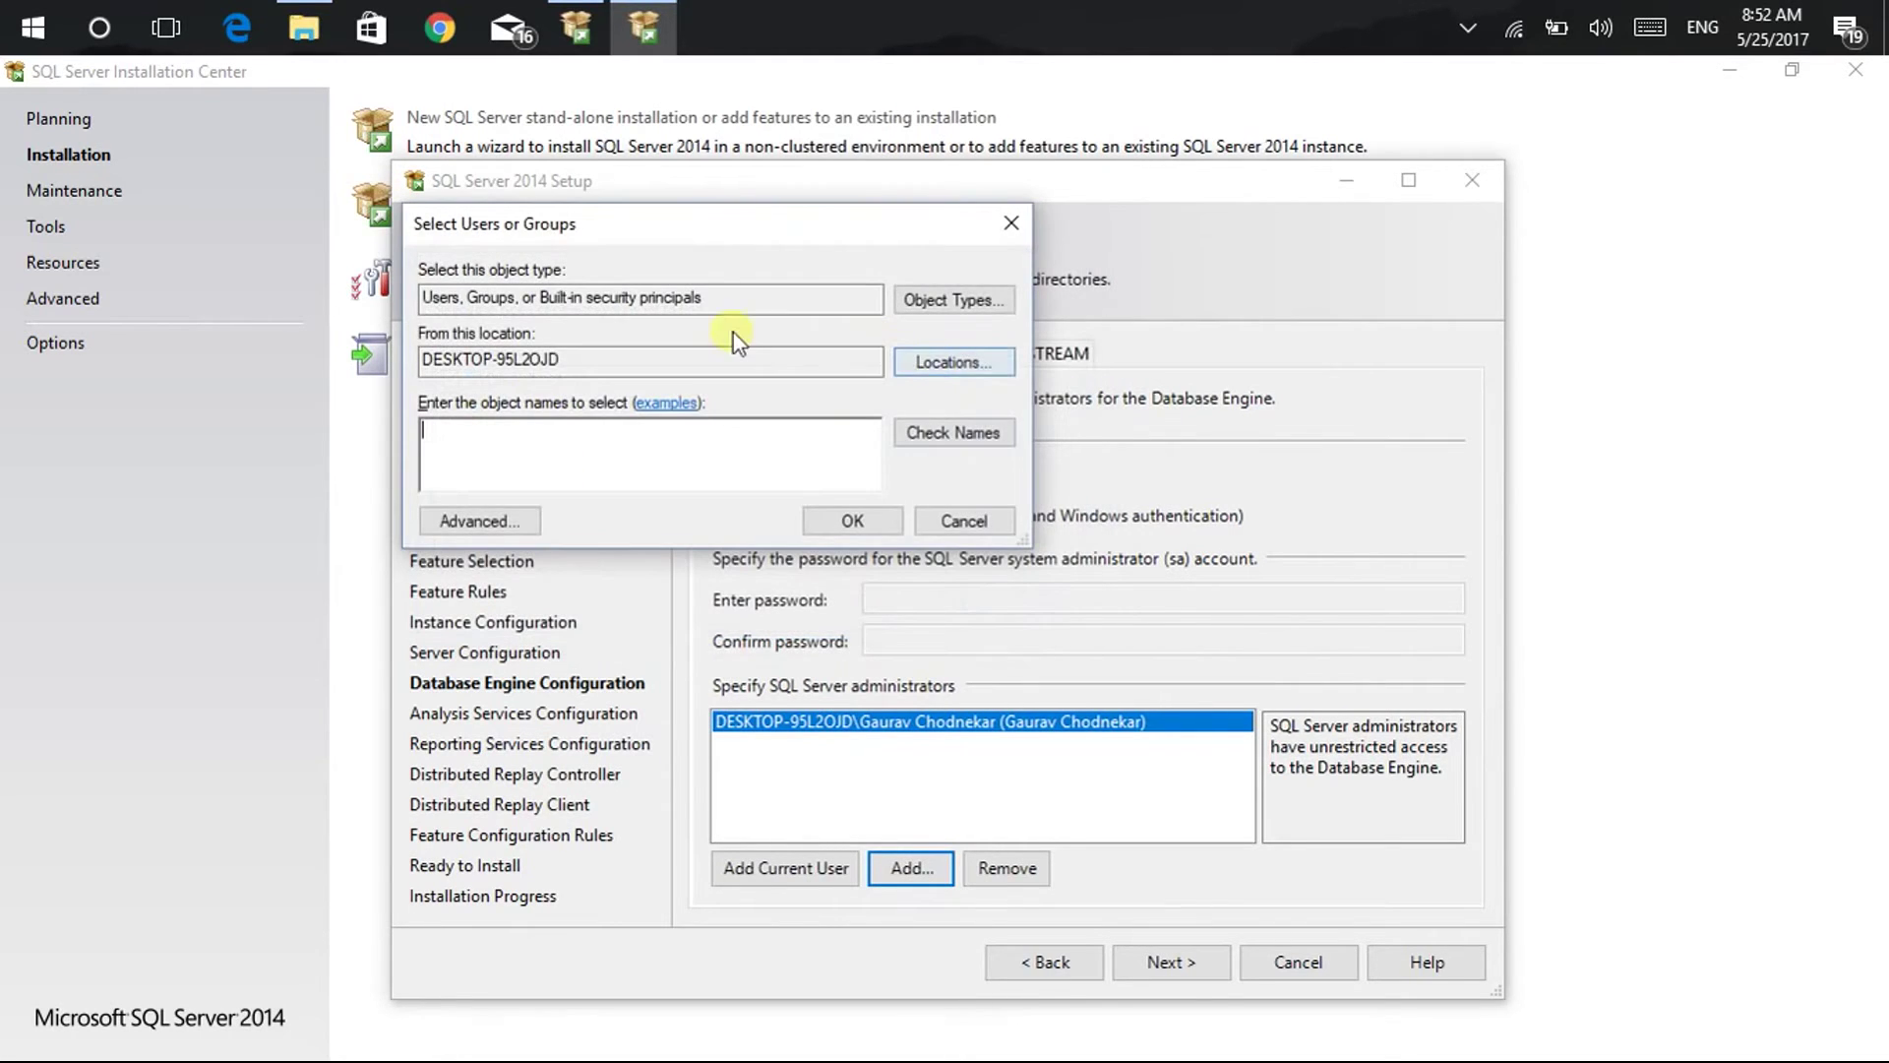
click(920, 366)
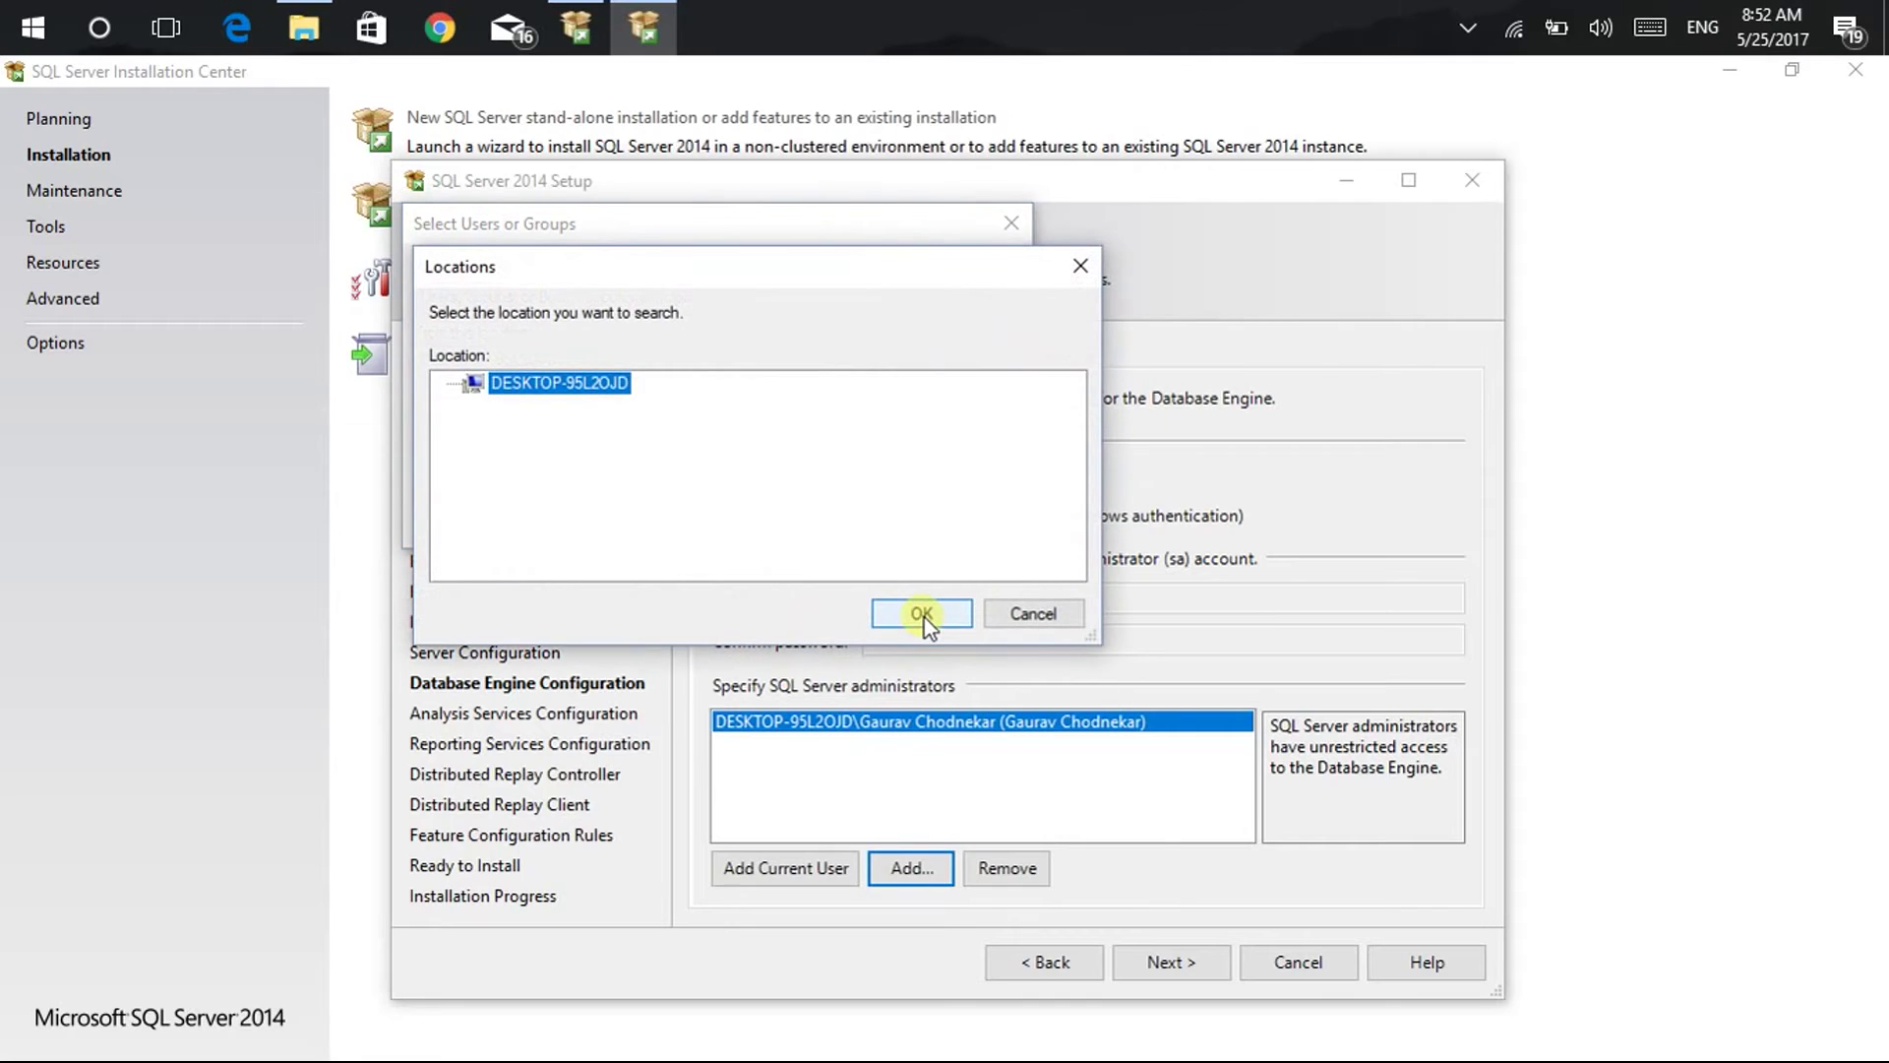
click(1020, 610)
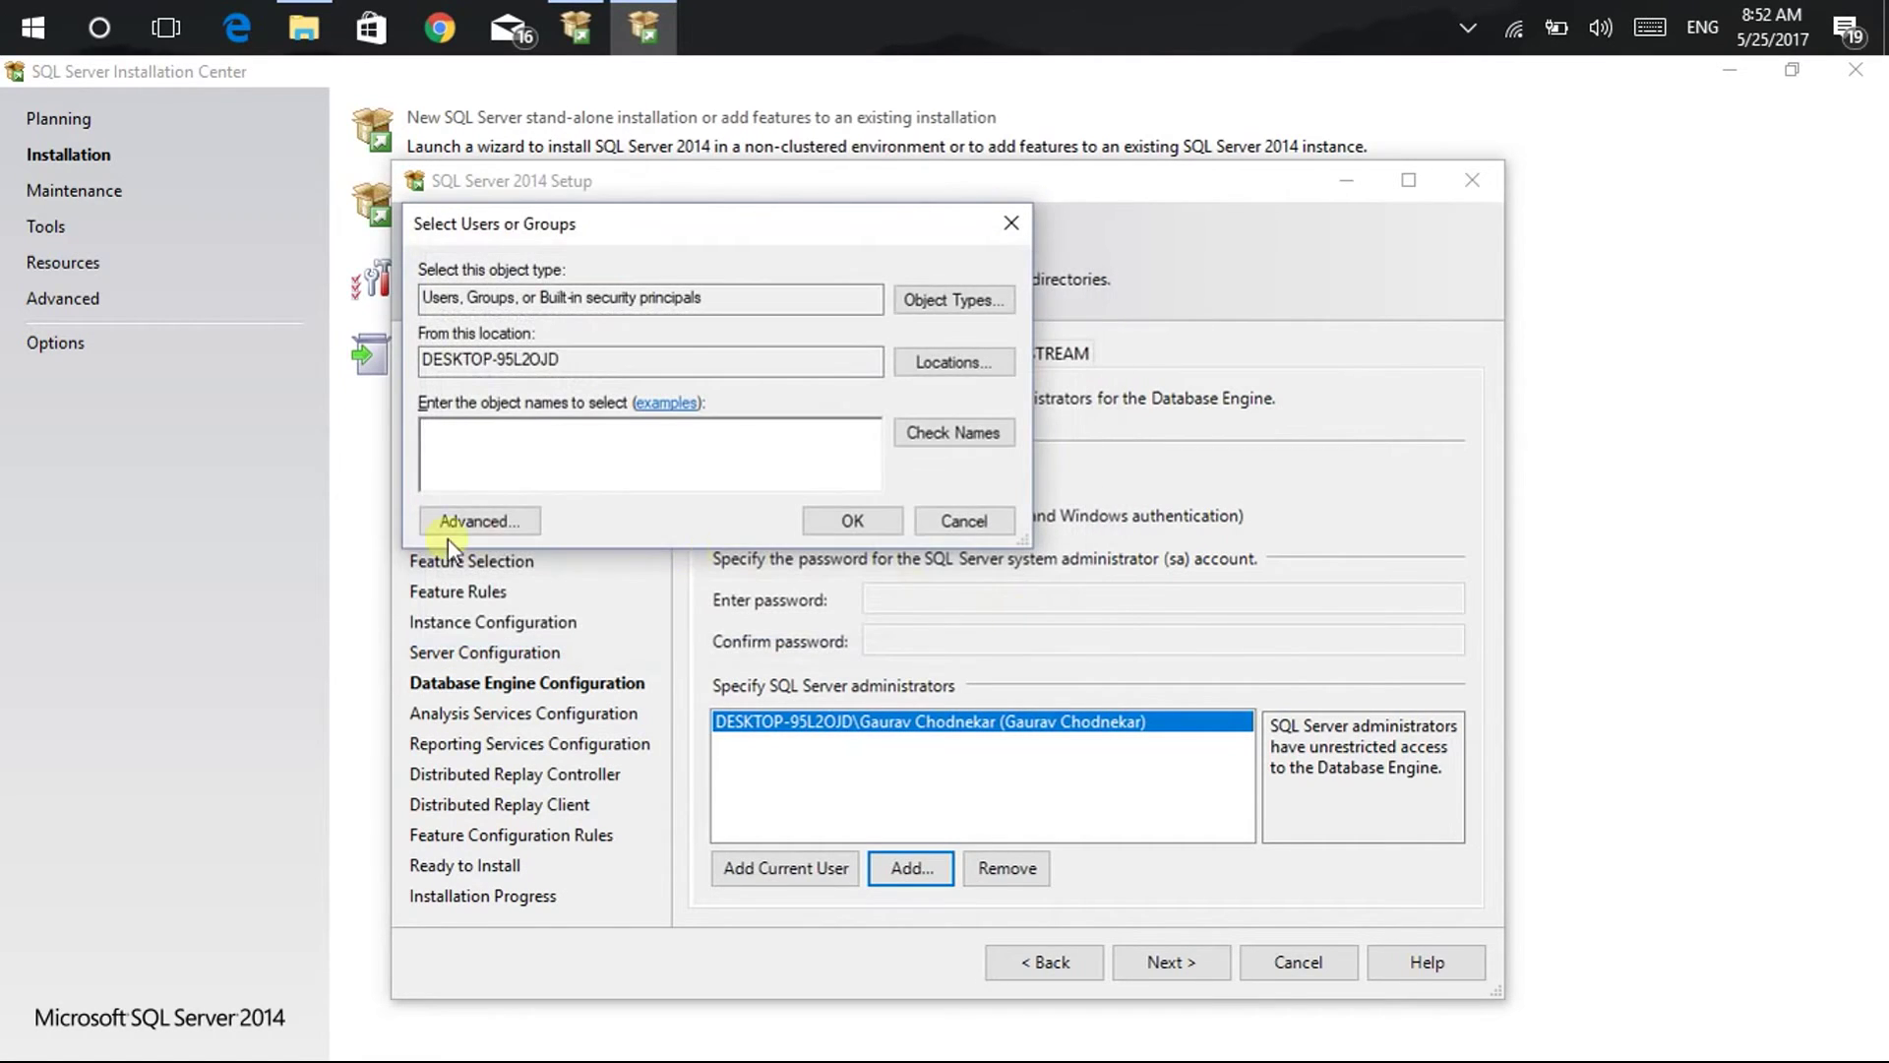
click(945, 523)
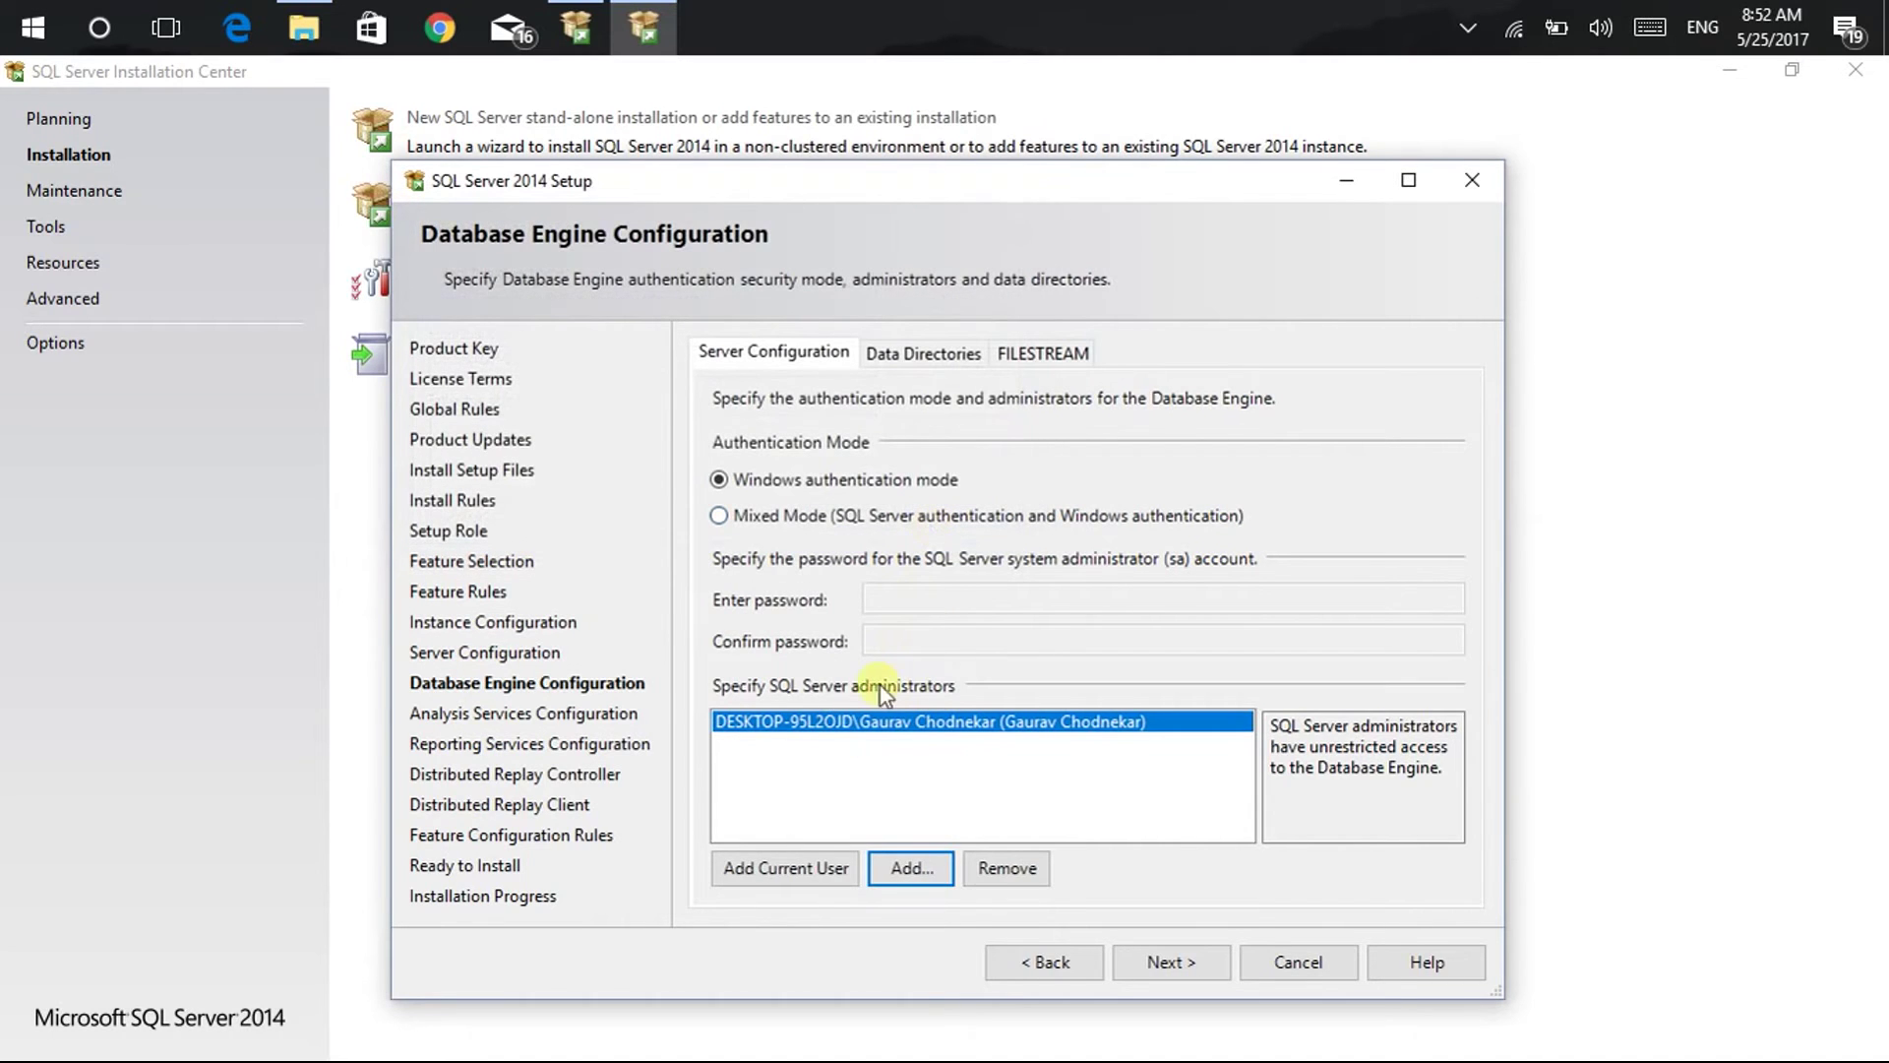
Step: Keep the current user as the Database Engine administrator and continue to the Analysis Services configuration
click(765, 872)
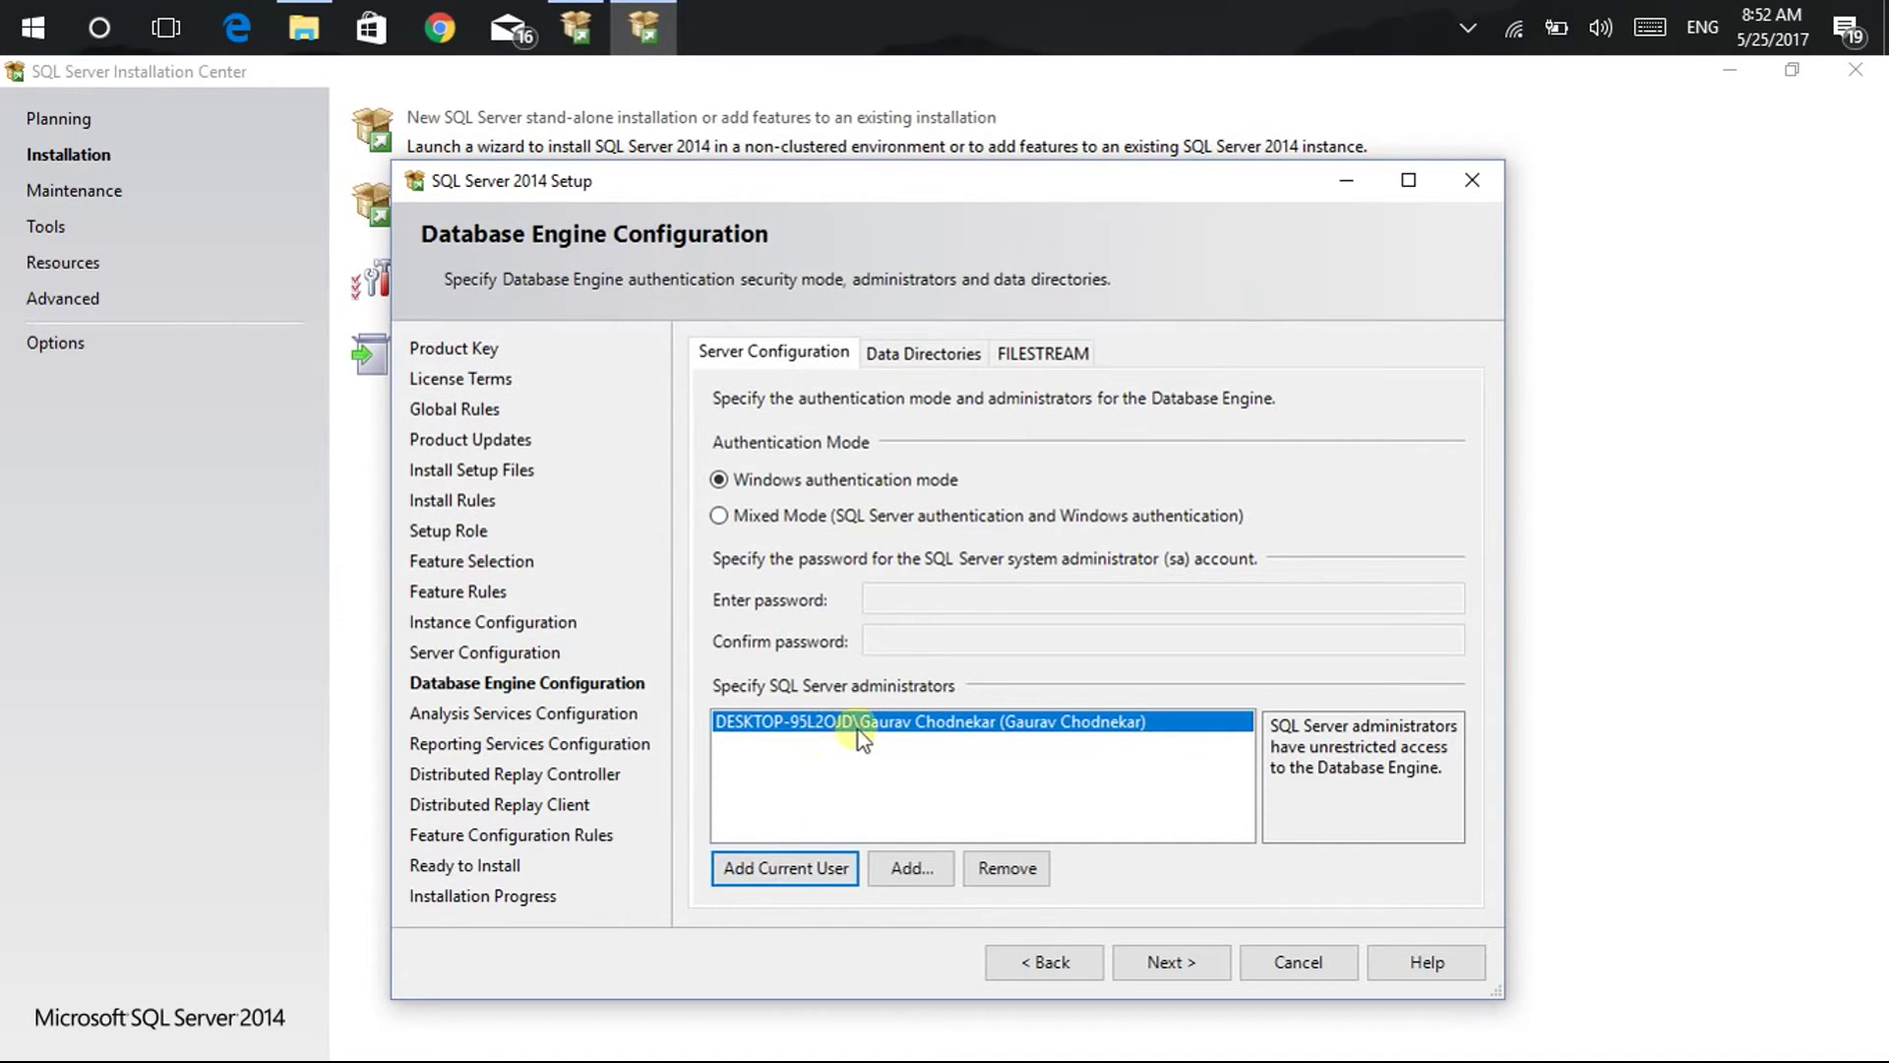
click(841, 823)
click(1205, 965)
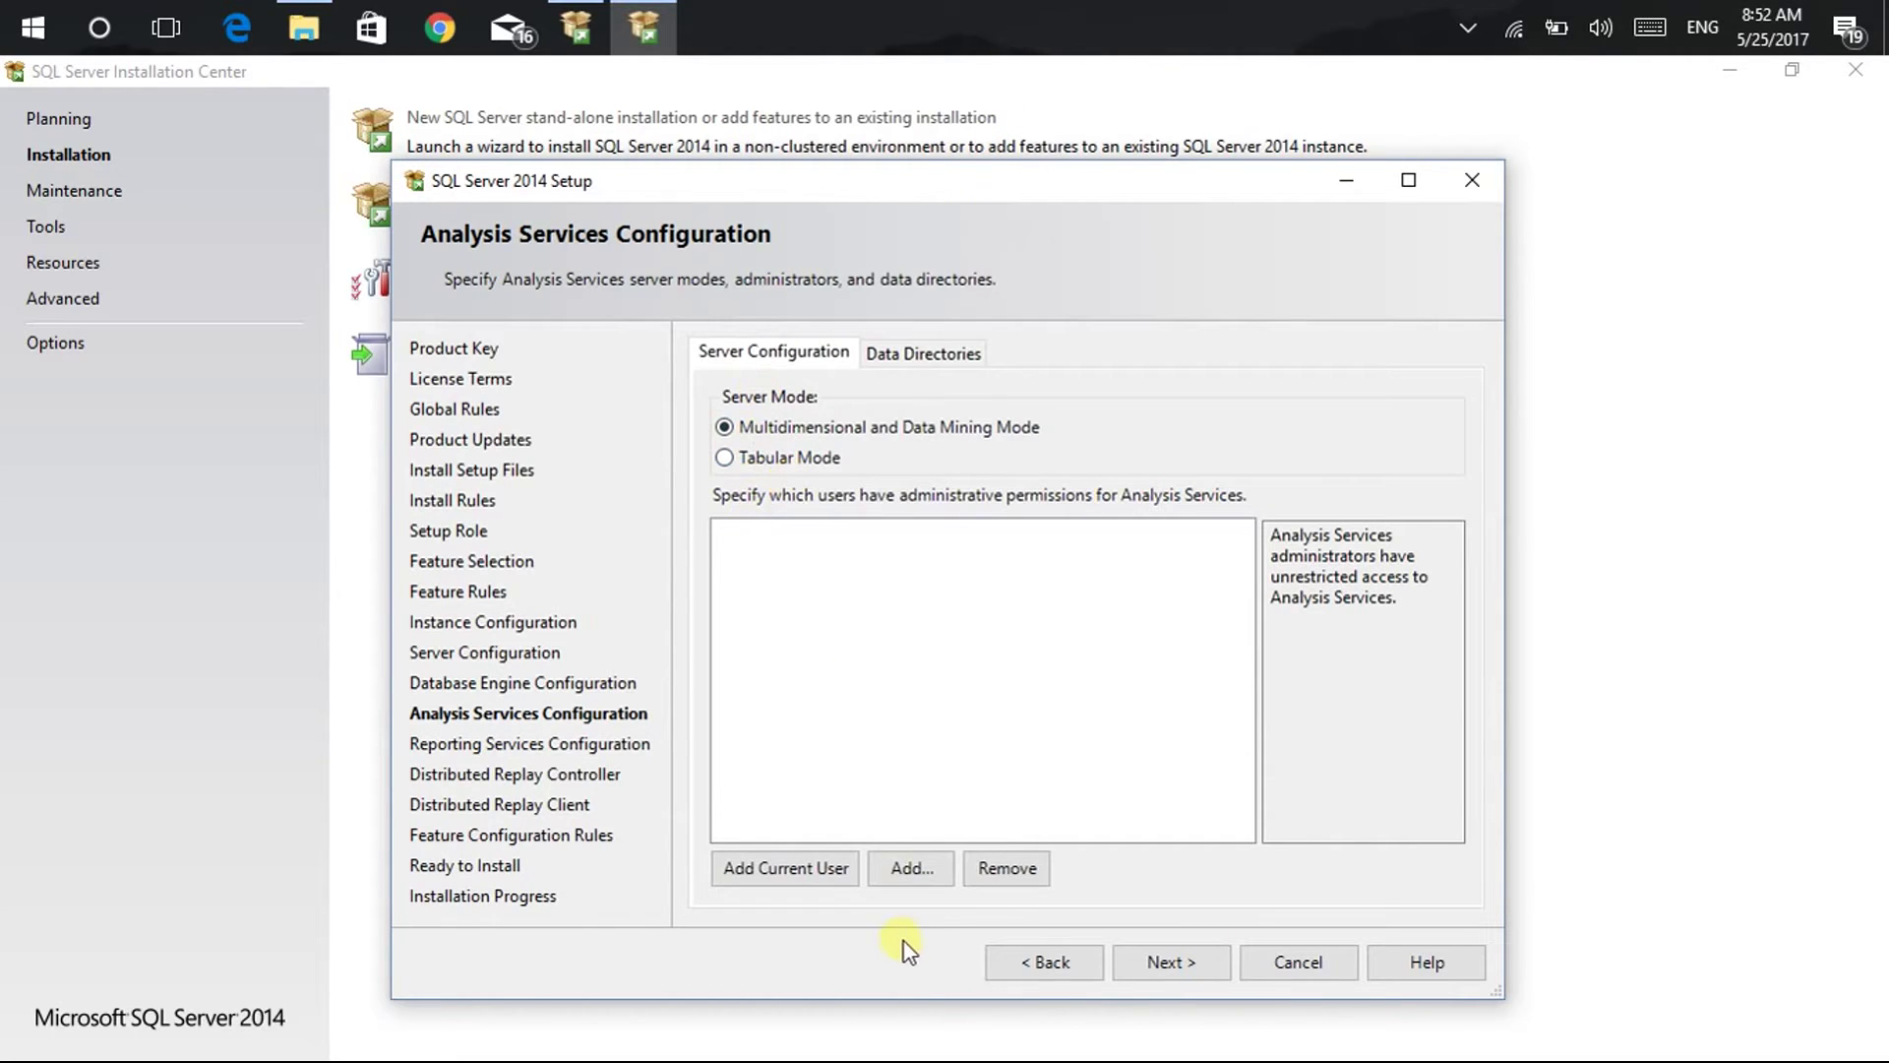
Step: Configure Analysis Services in Multidimensional and Data Mining Mode with the current user as administrator and default data directories, and continue
click(765, 459)
click(835, 427)
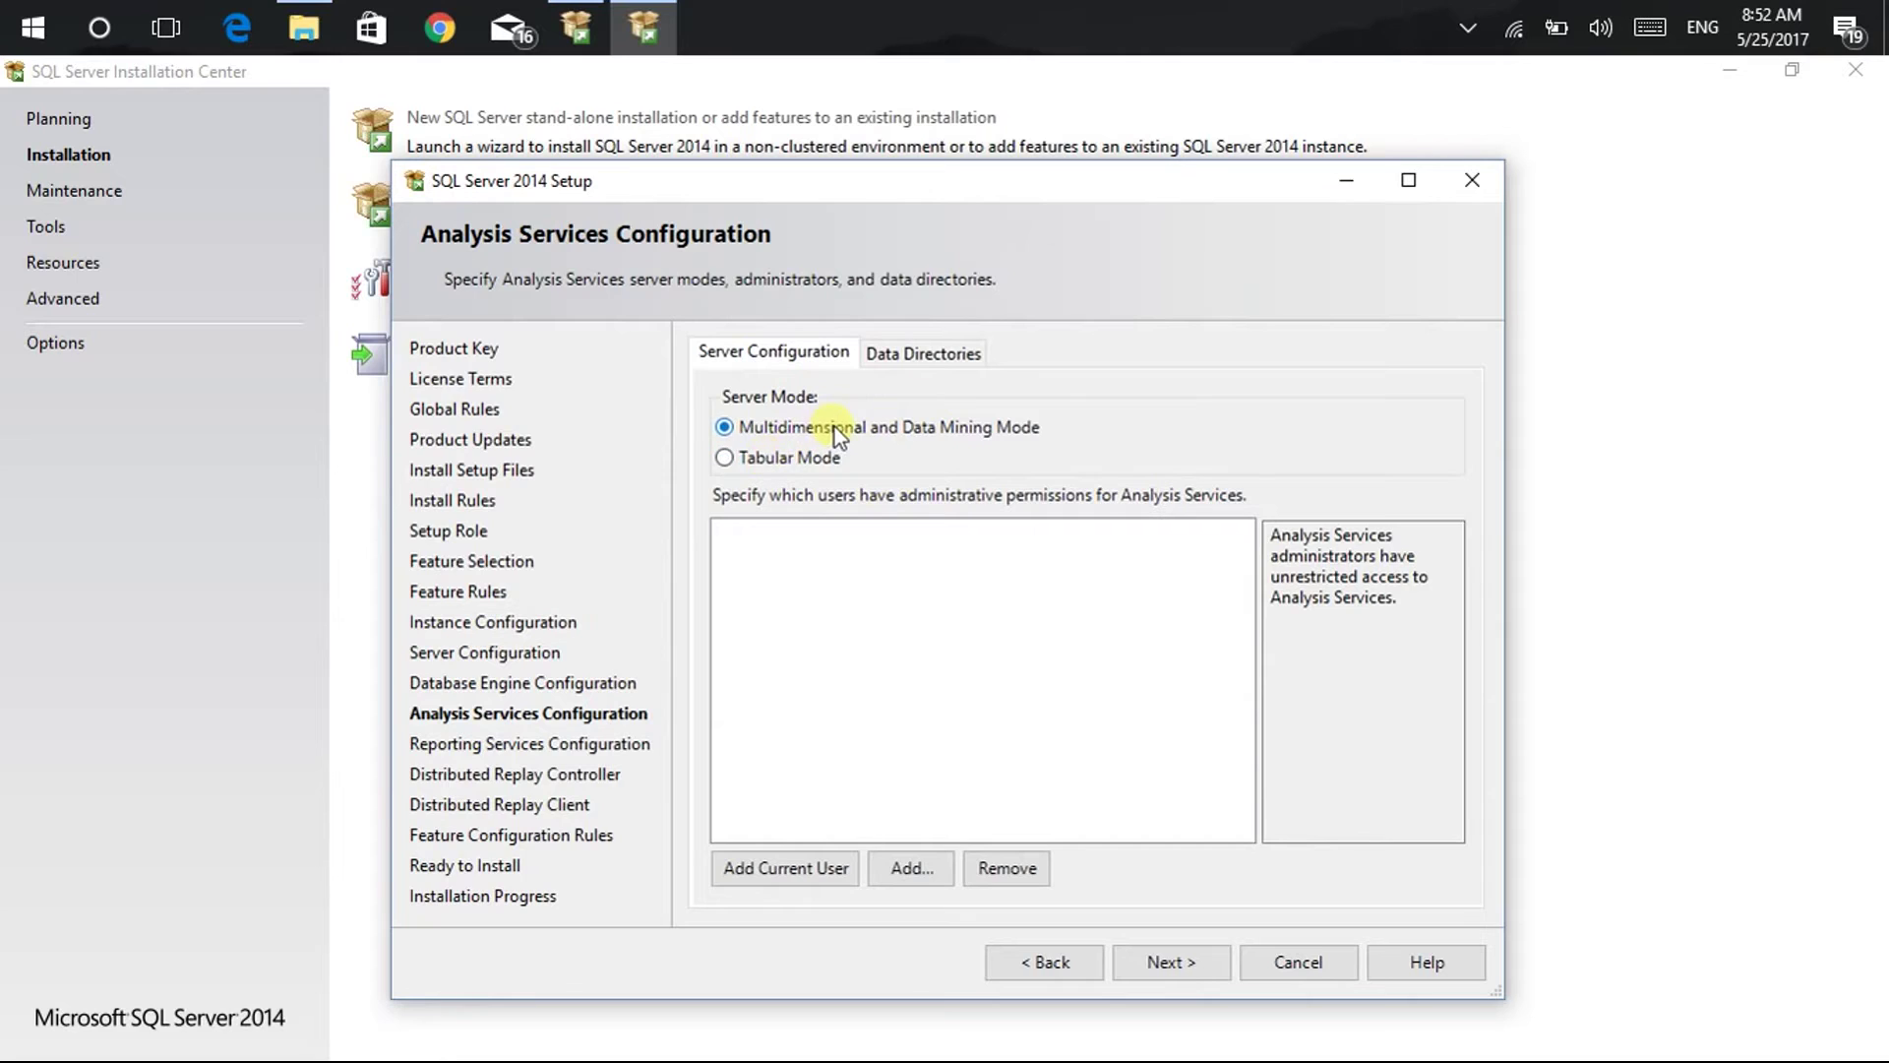
click(789, 871)
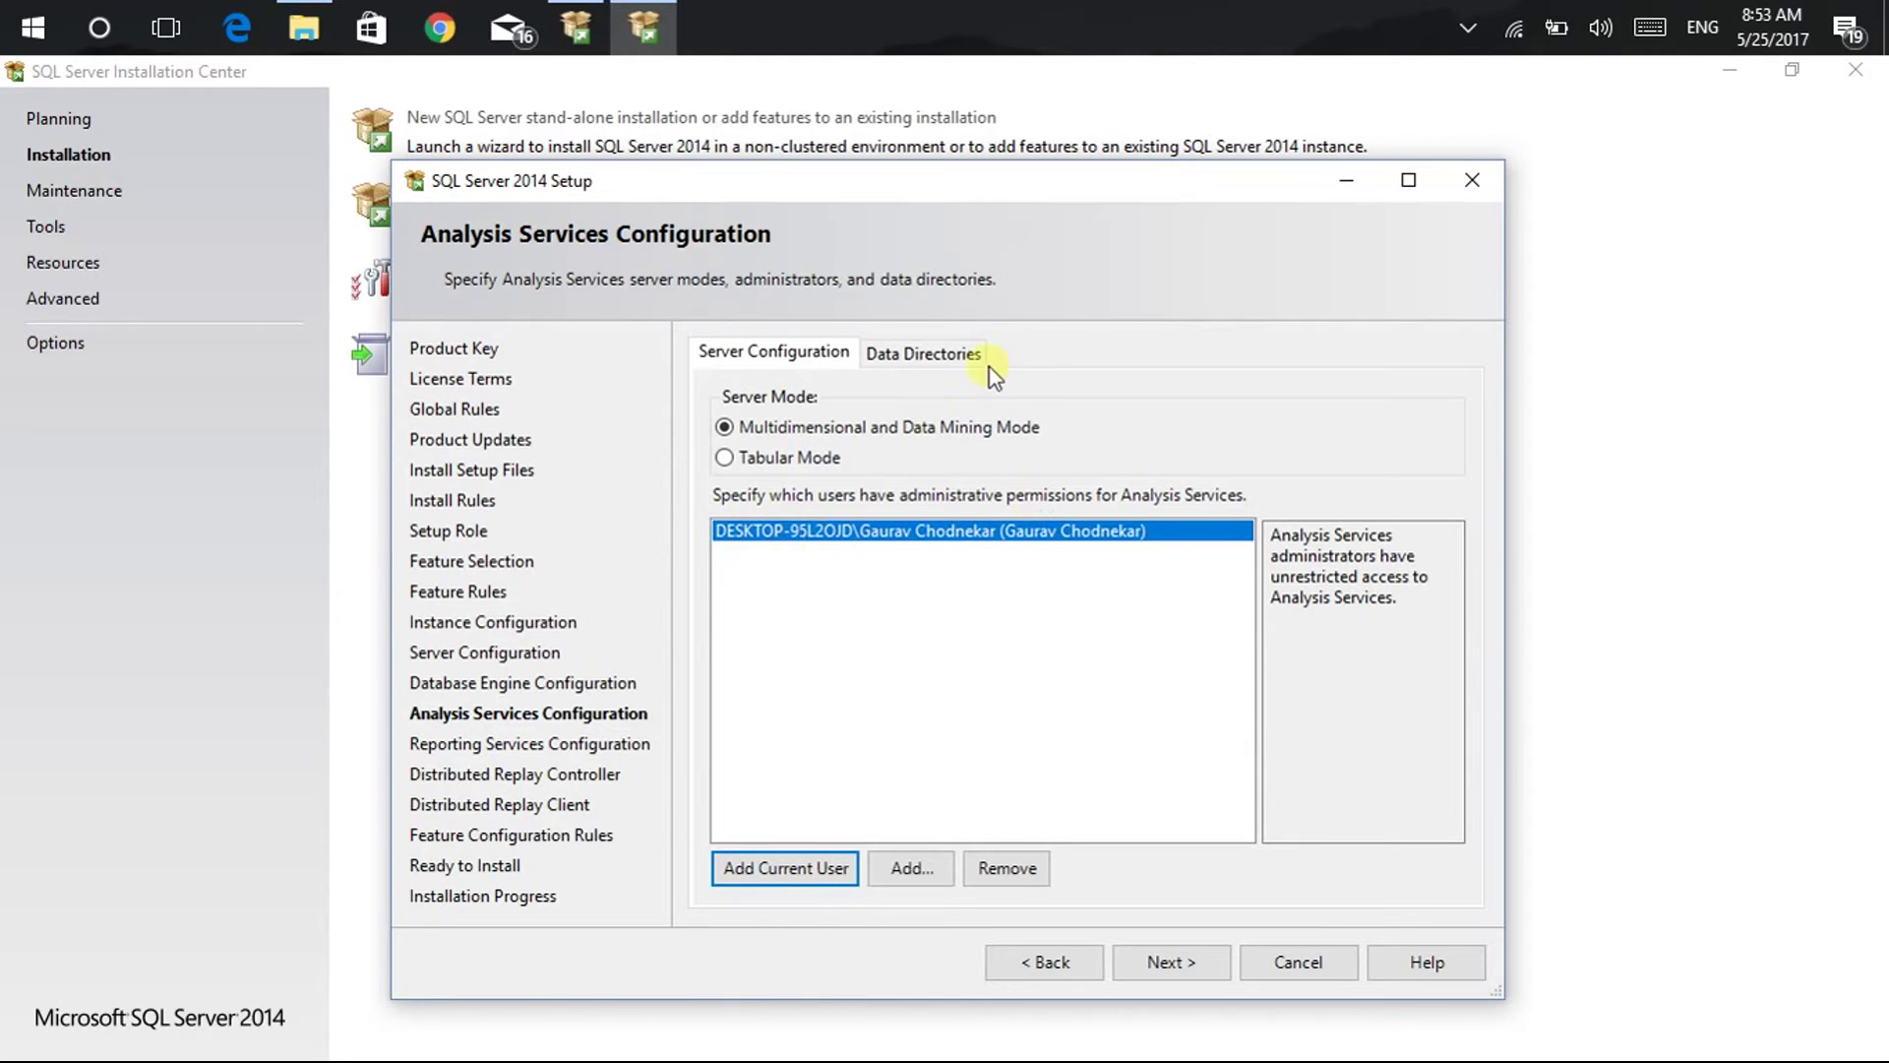
click(936, 358)
click(789, 358)
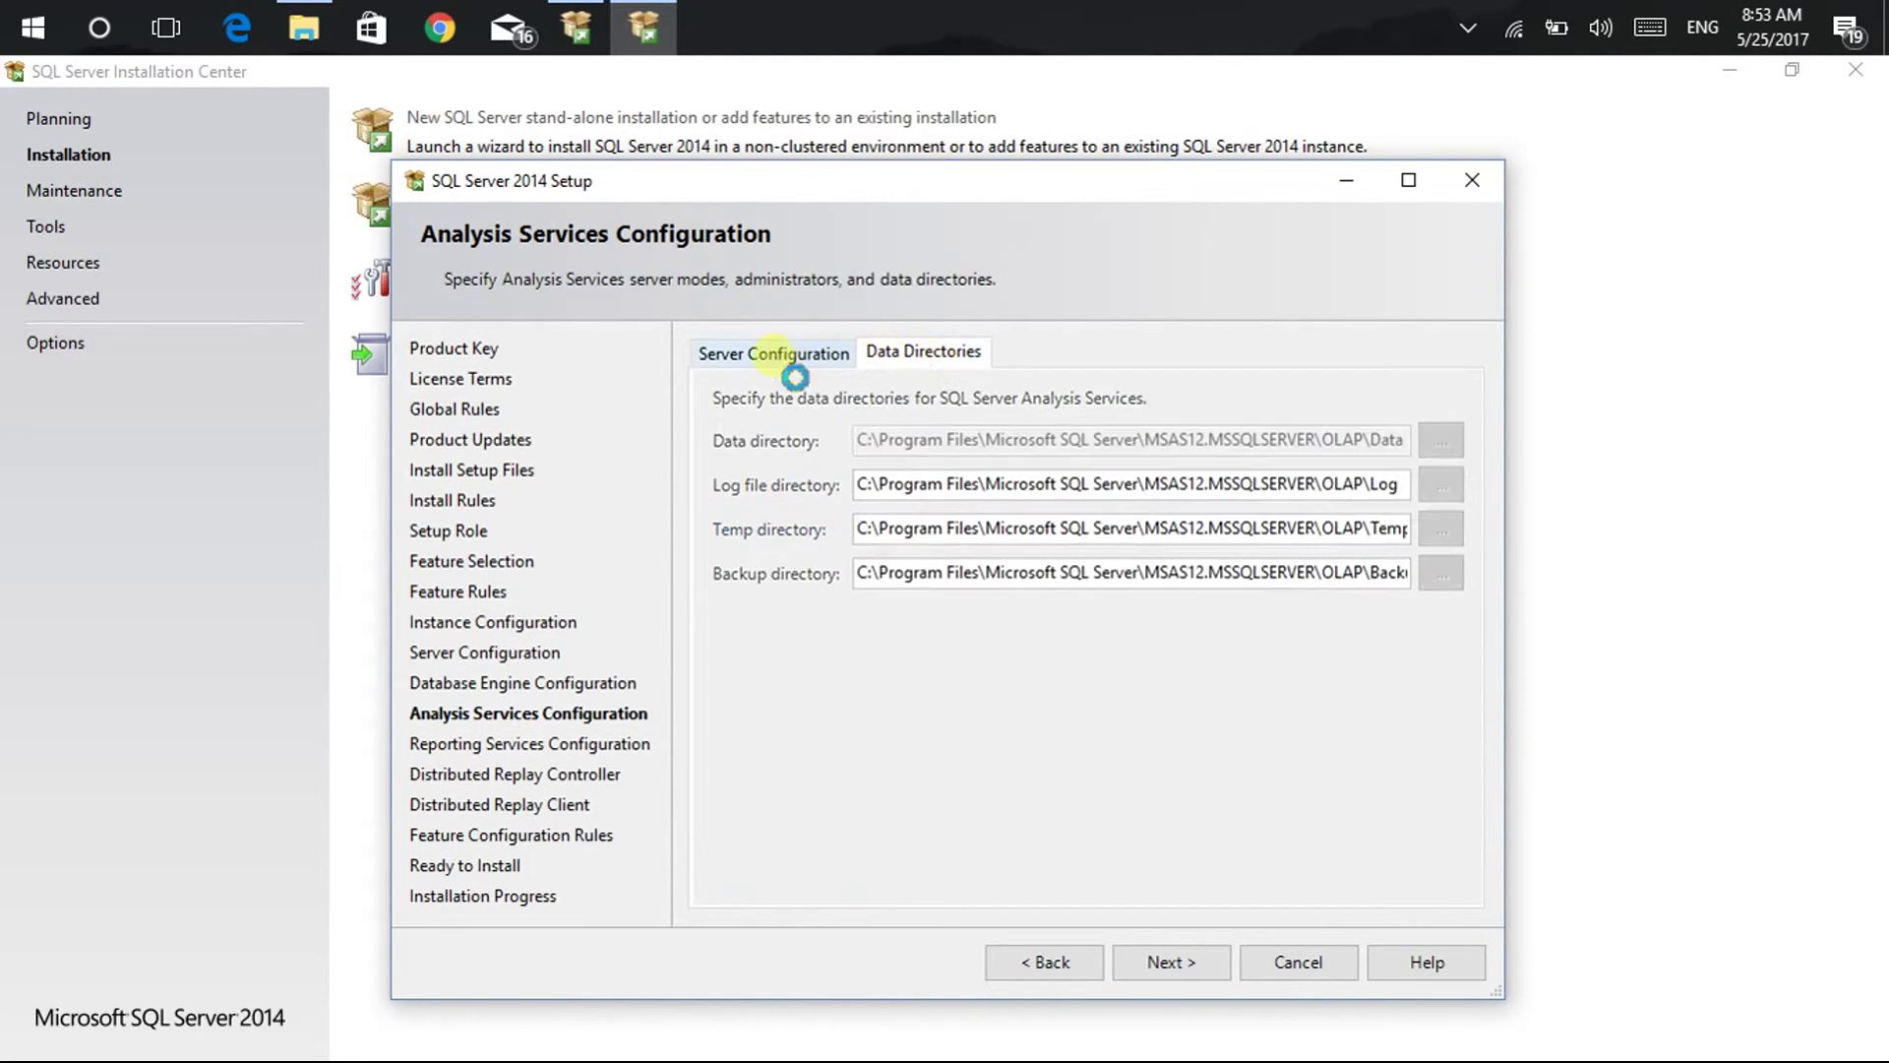
click(1160, 969)
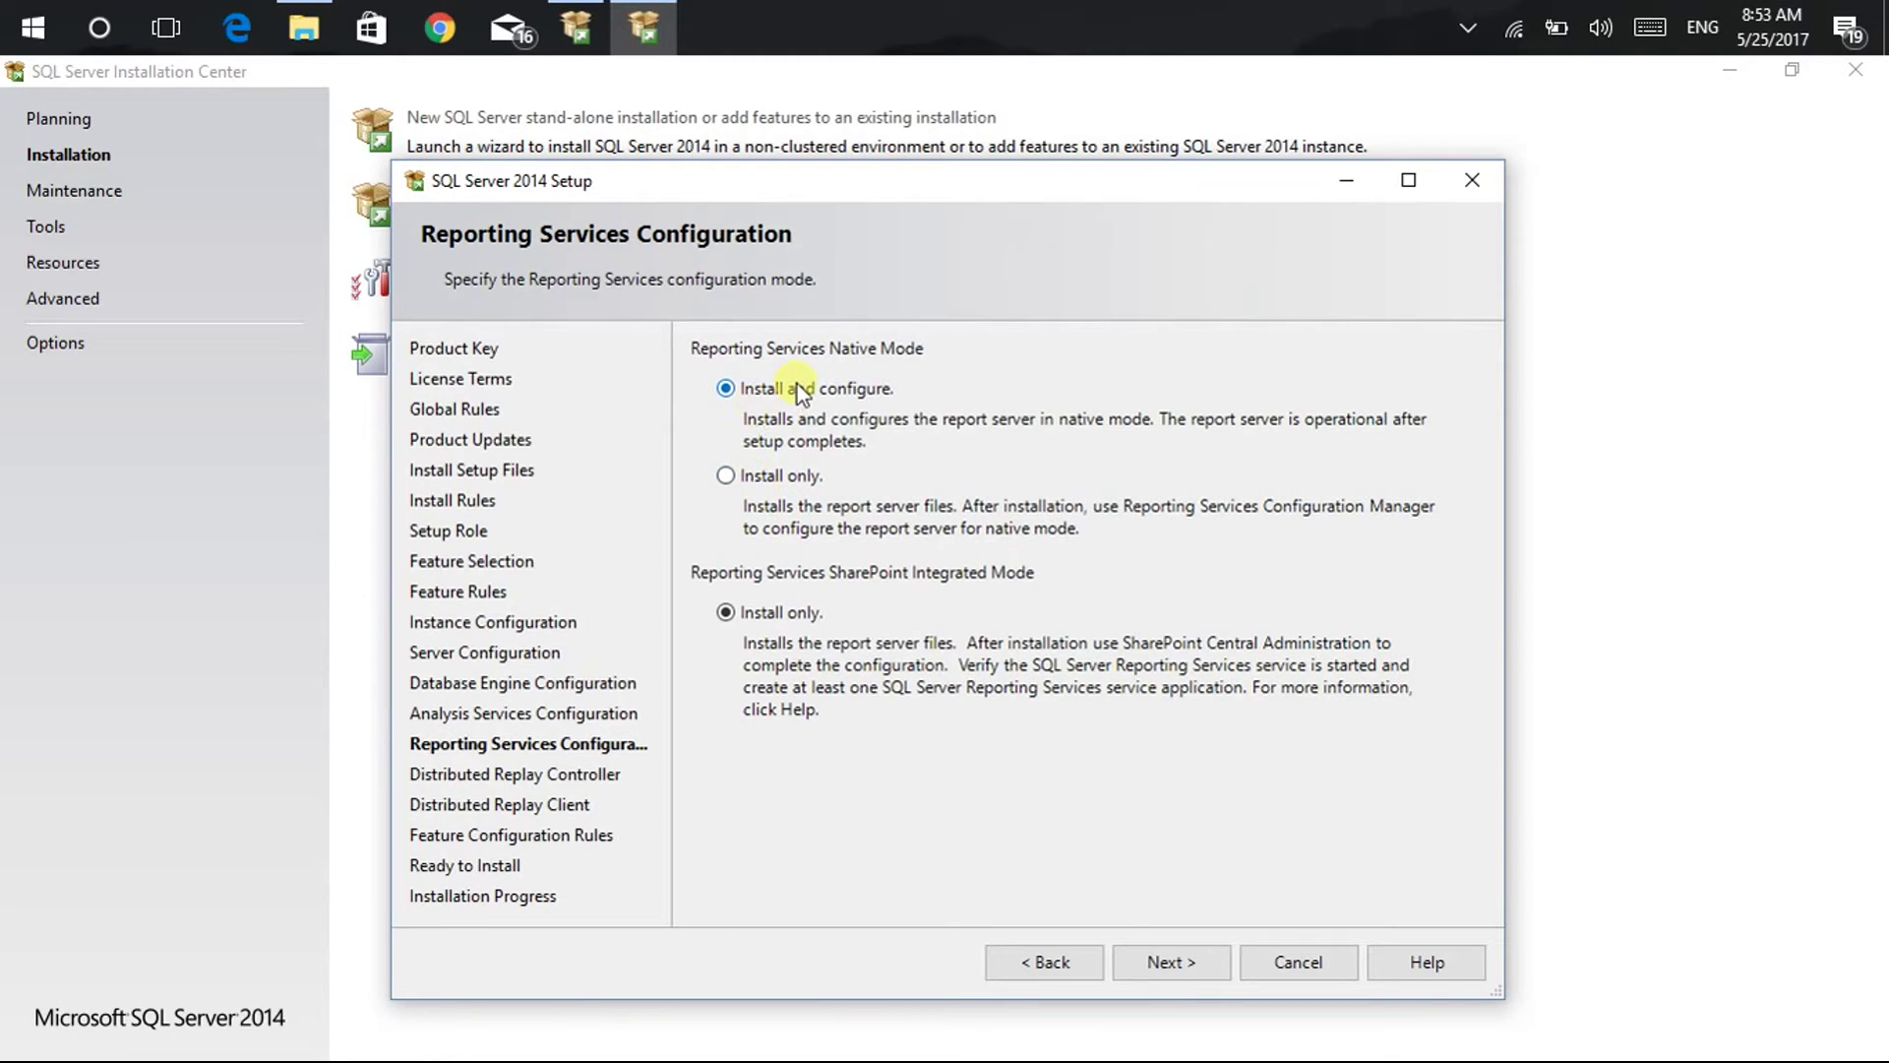
Step: Set Reporting Services native mode to Install and configure and SharePoint integrated mode to Install only, and continue
click(770, 482)
click(726, 388)
click(792, 616)
click(1203, 964)
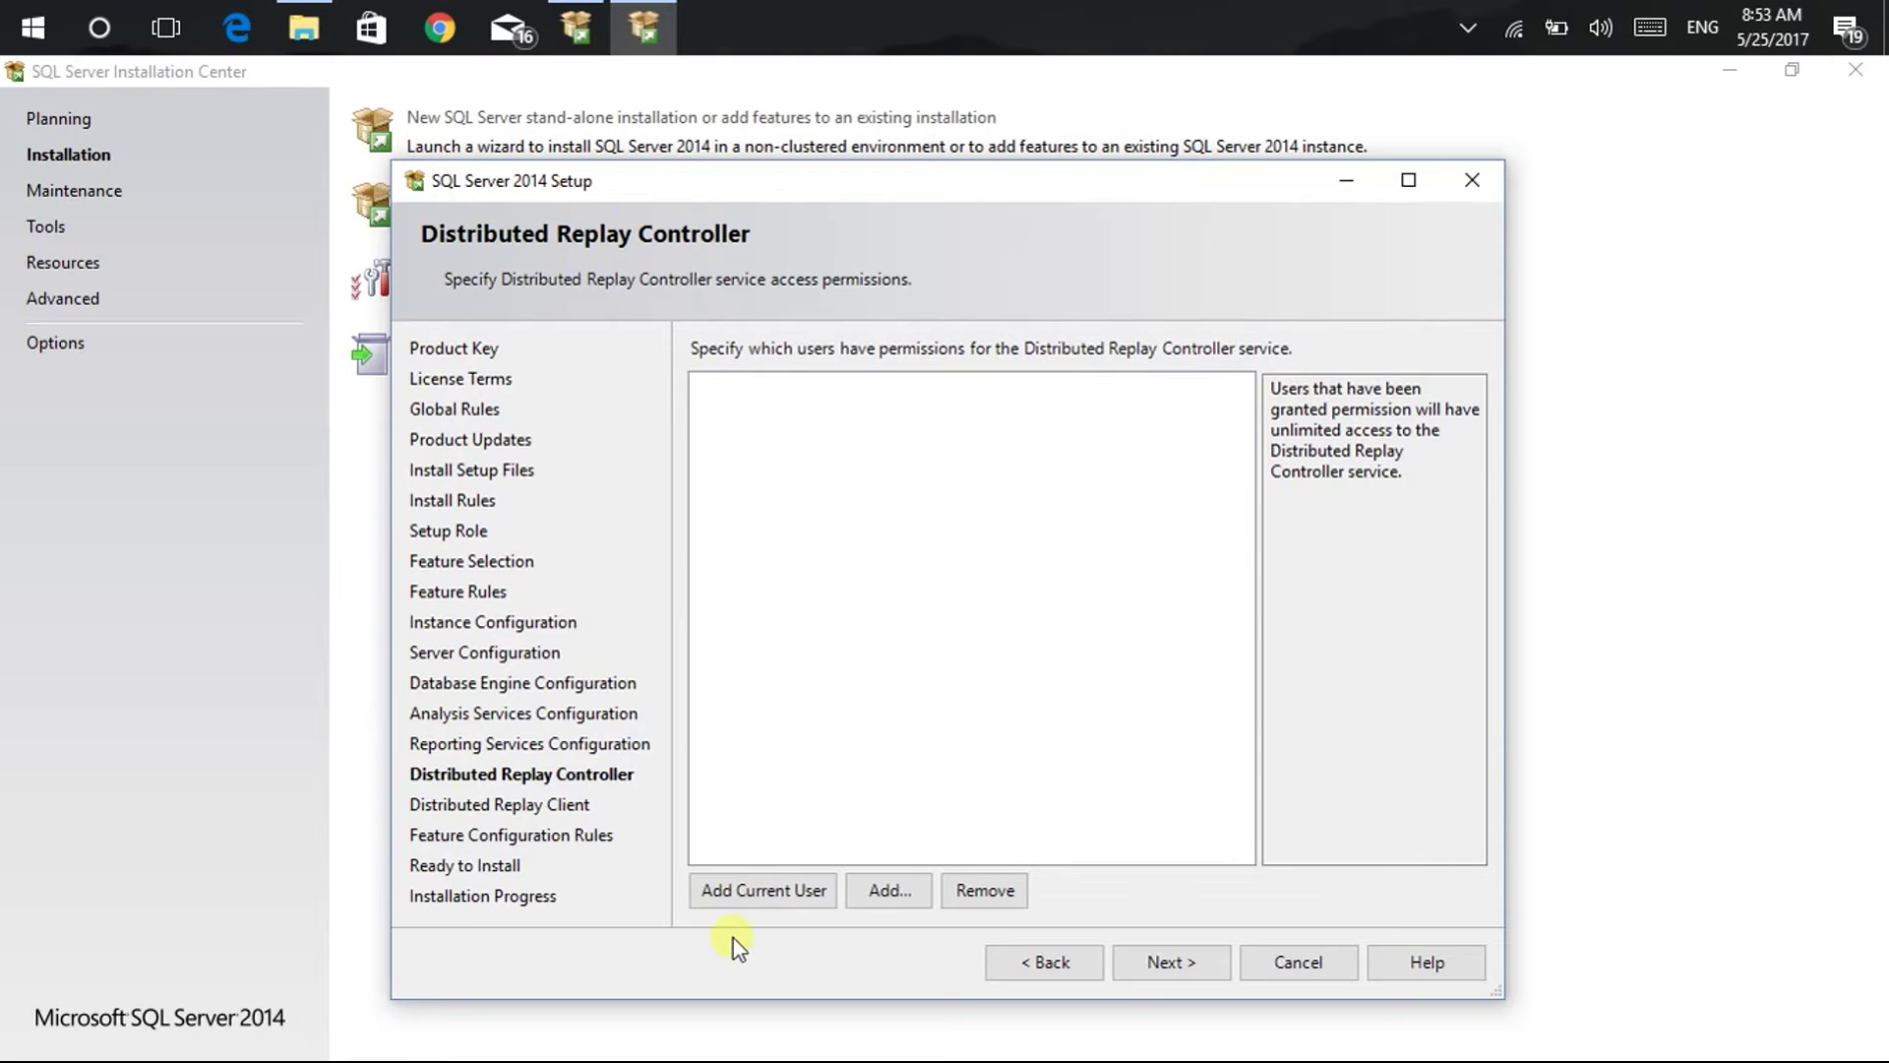
Step: Grant the current user Distributed Replay Controller permissions, and start the installation with the default Distributed Replay Client settings
click(748, 890)
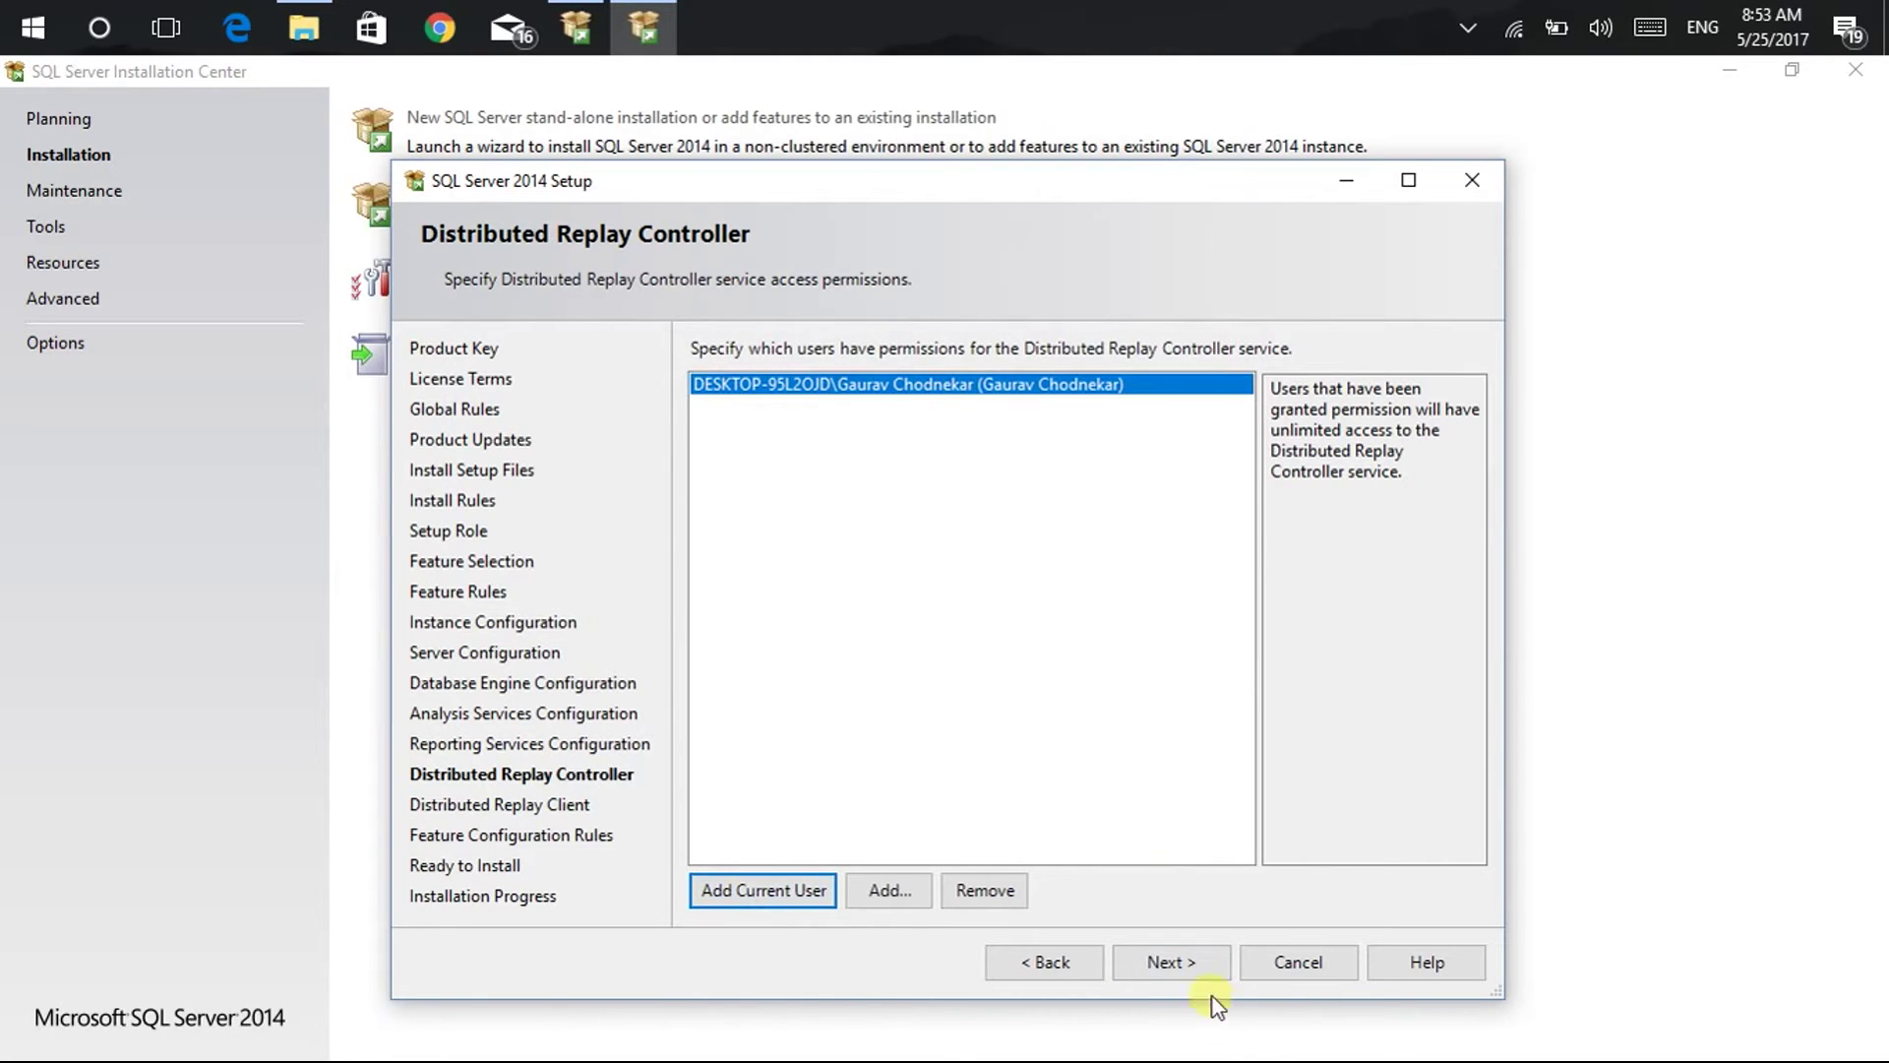
click(1176, 962)
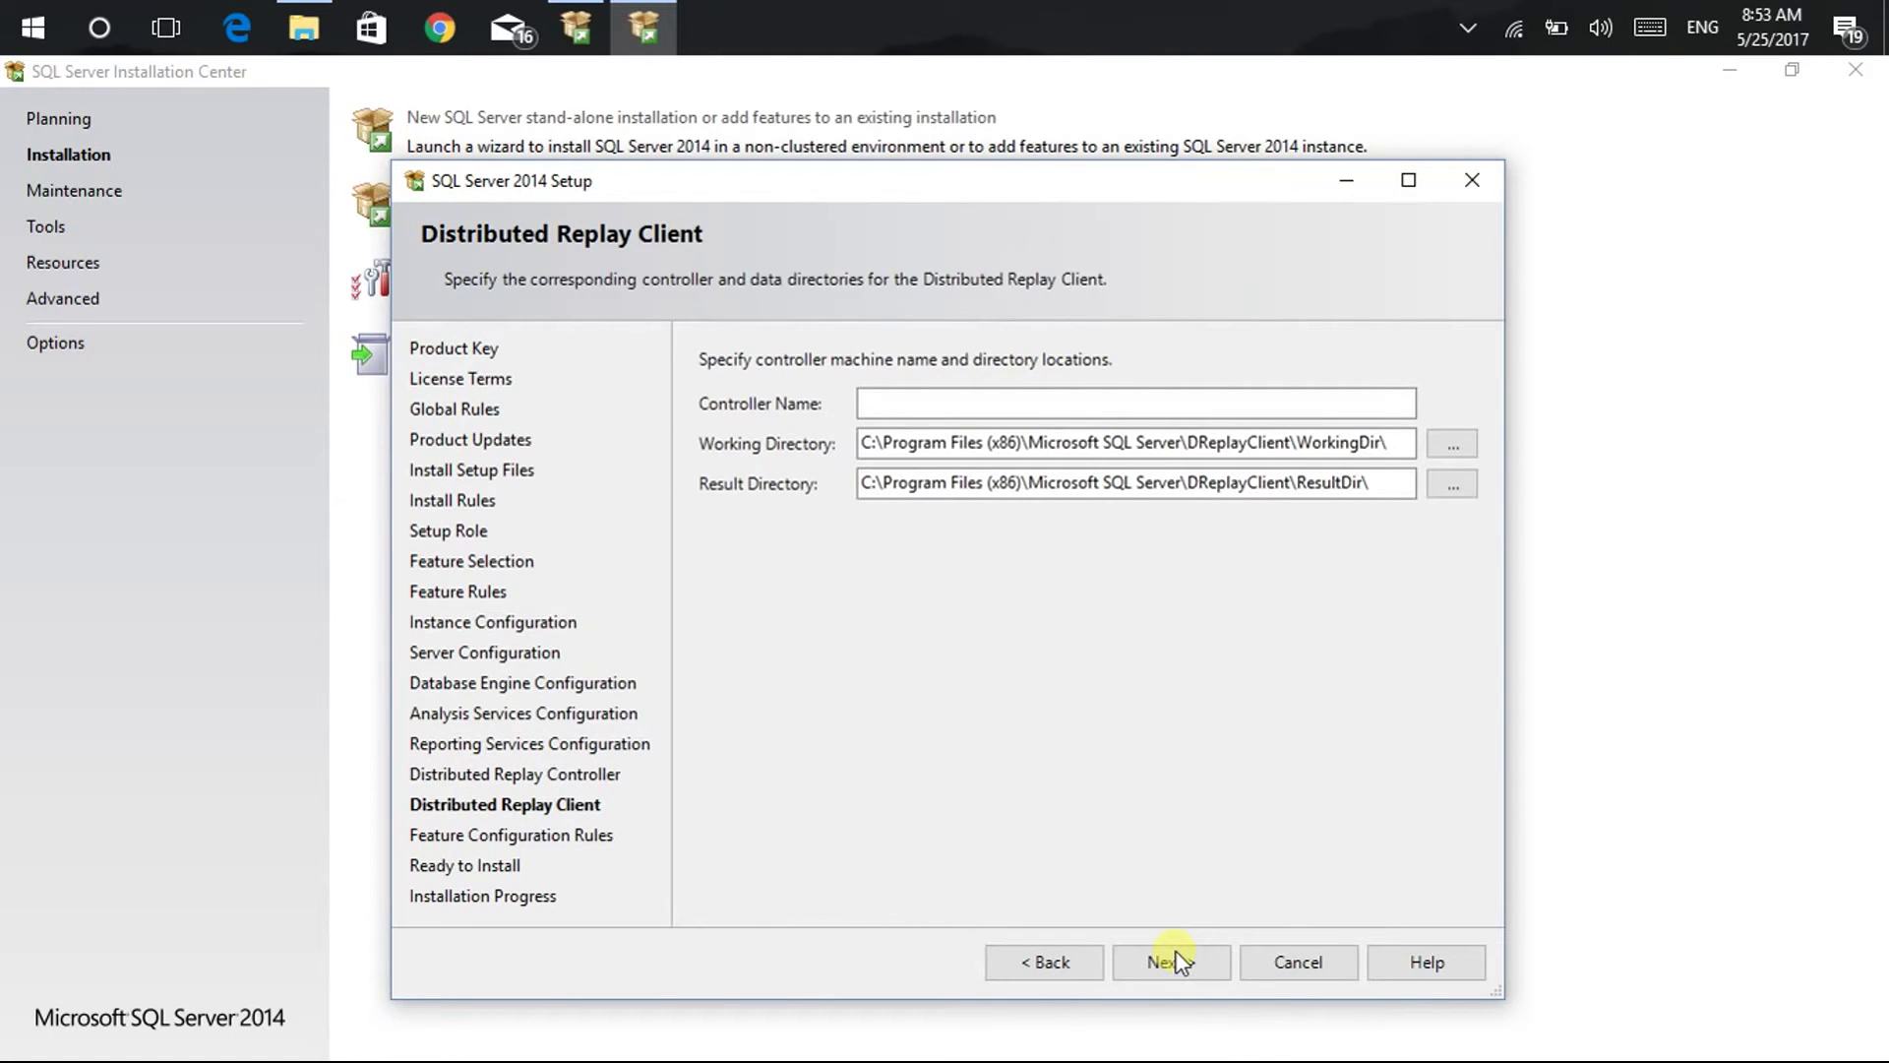
click(1159, 970)
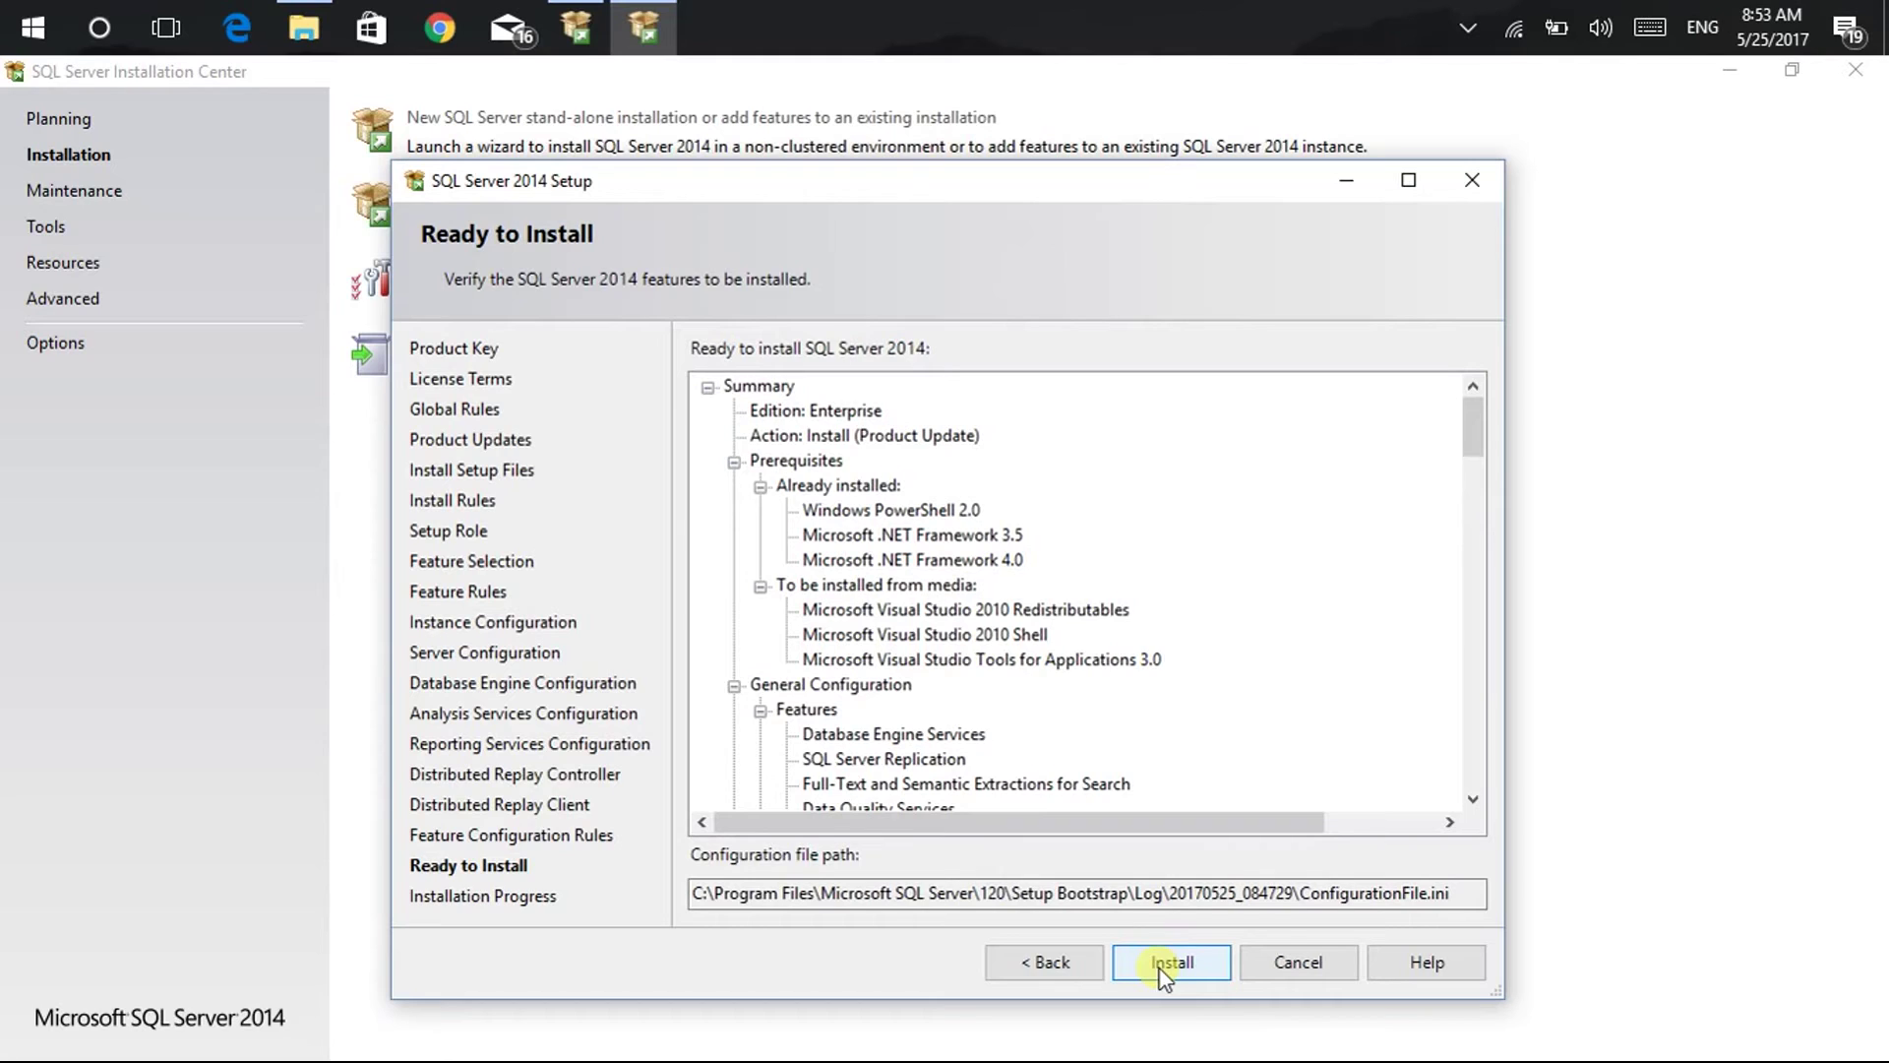
click(1160, 970)
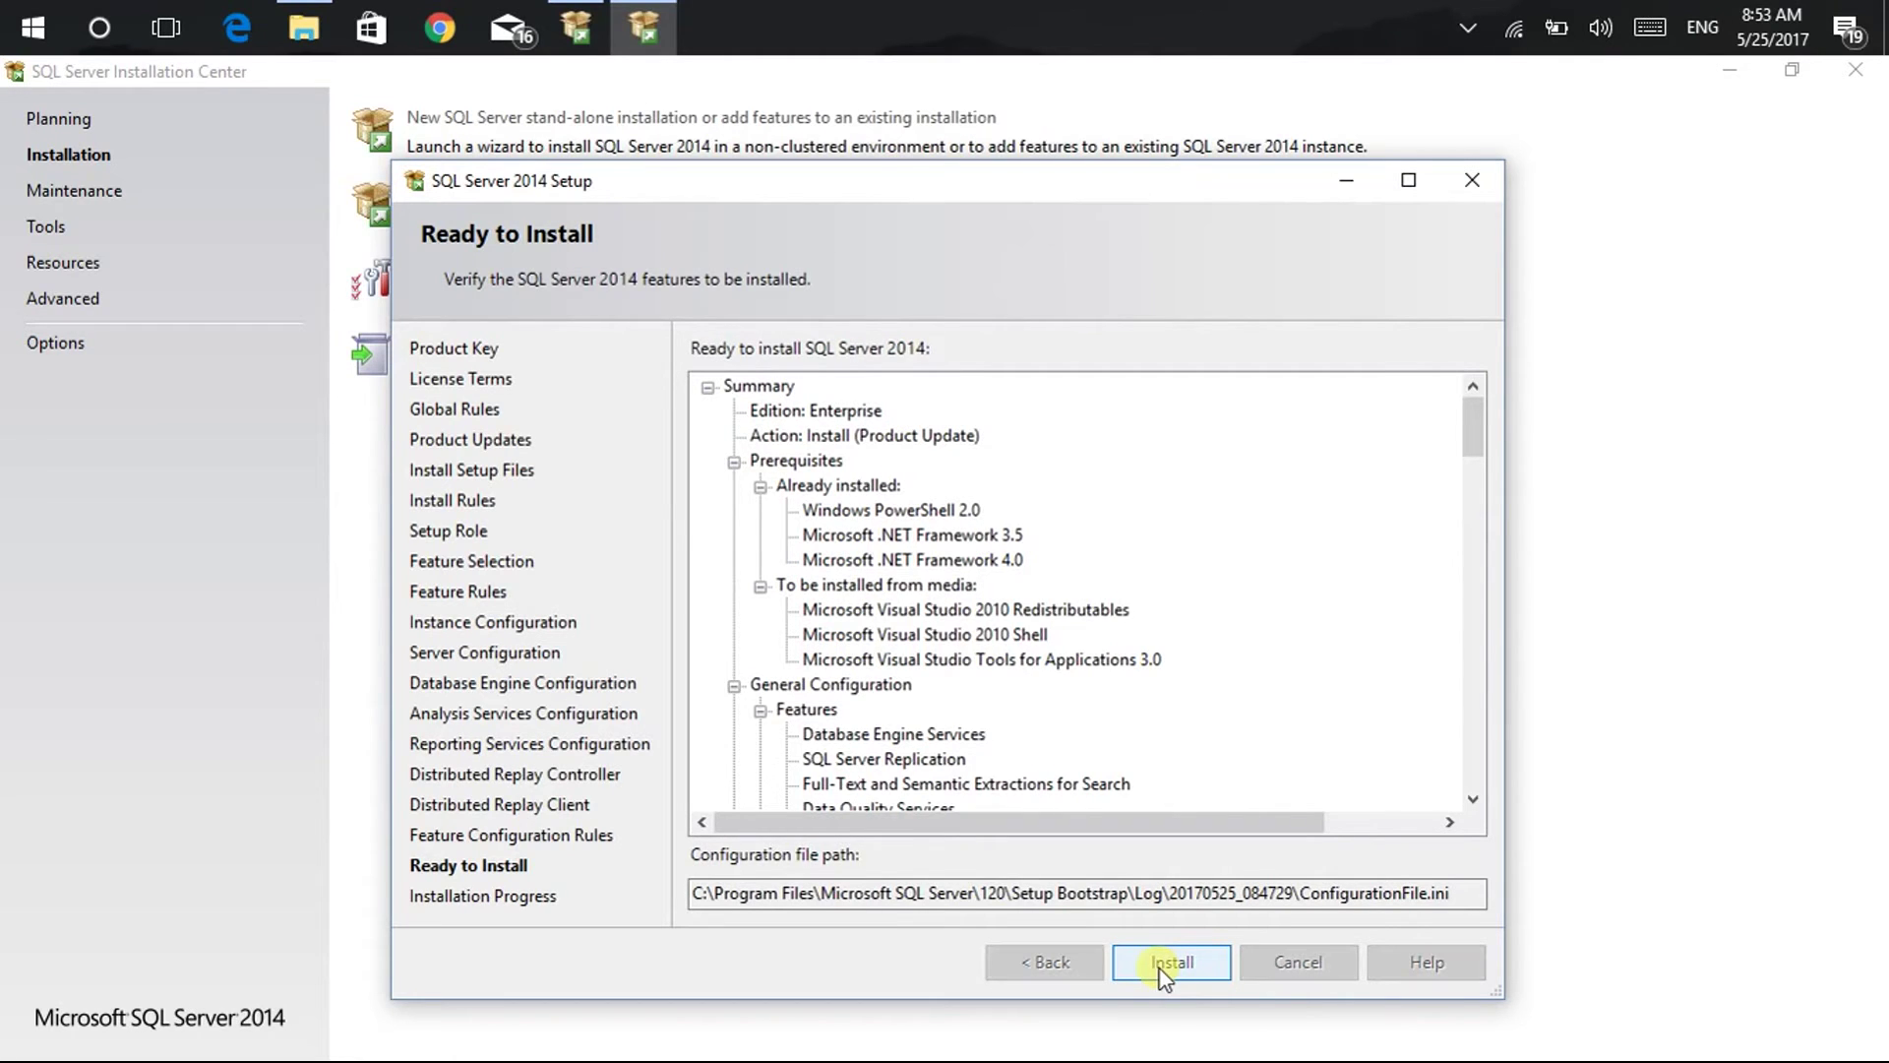